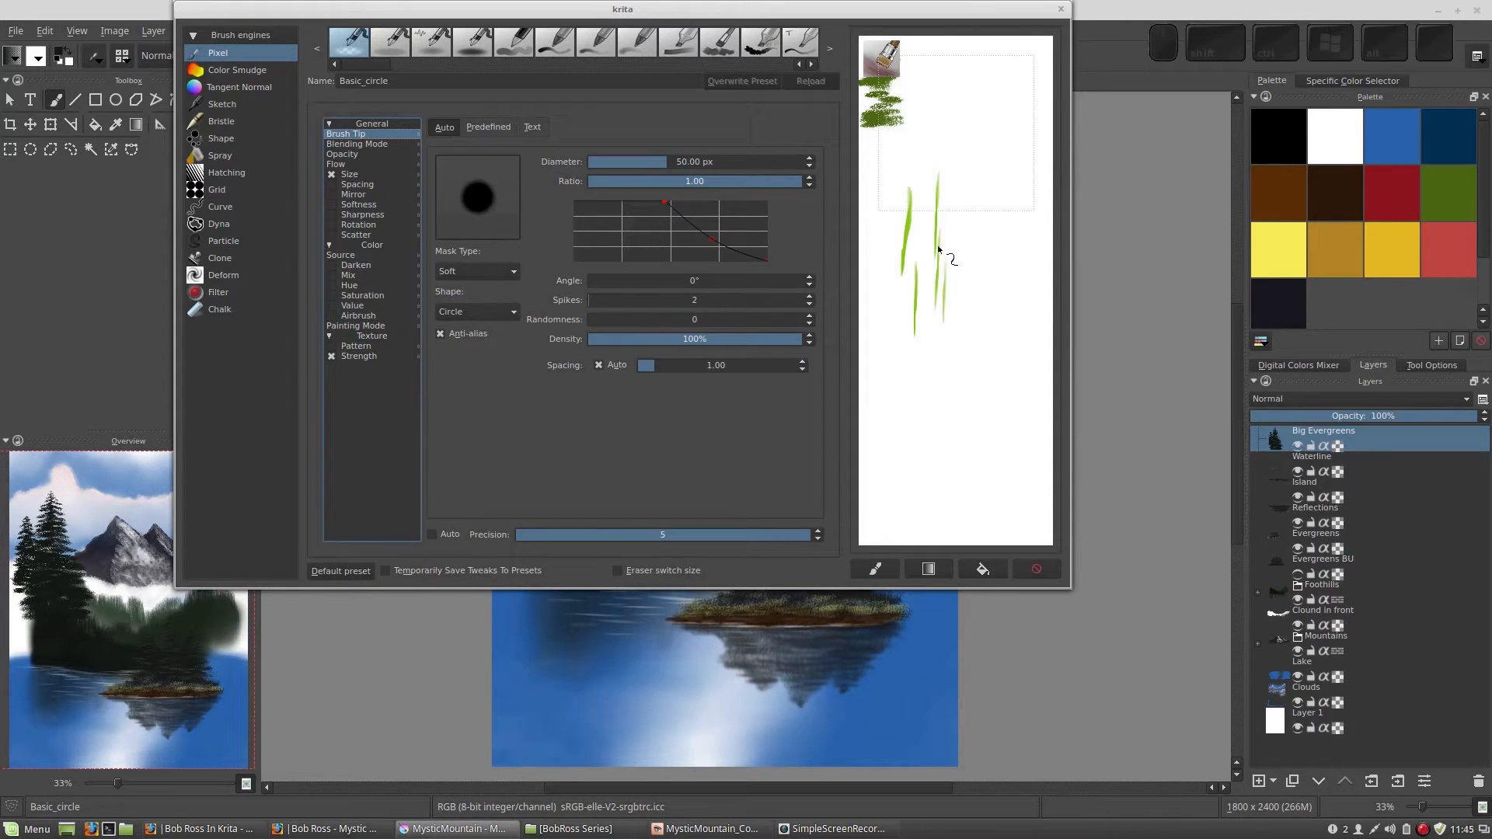
Step: Paint test strokes with the Basic_circle brush on the scratchpad and examine its pressure-driven Size settings
left_click_drag(985, 206, 984, 303)
left_click_drag(965, 250, 964, 294)
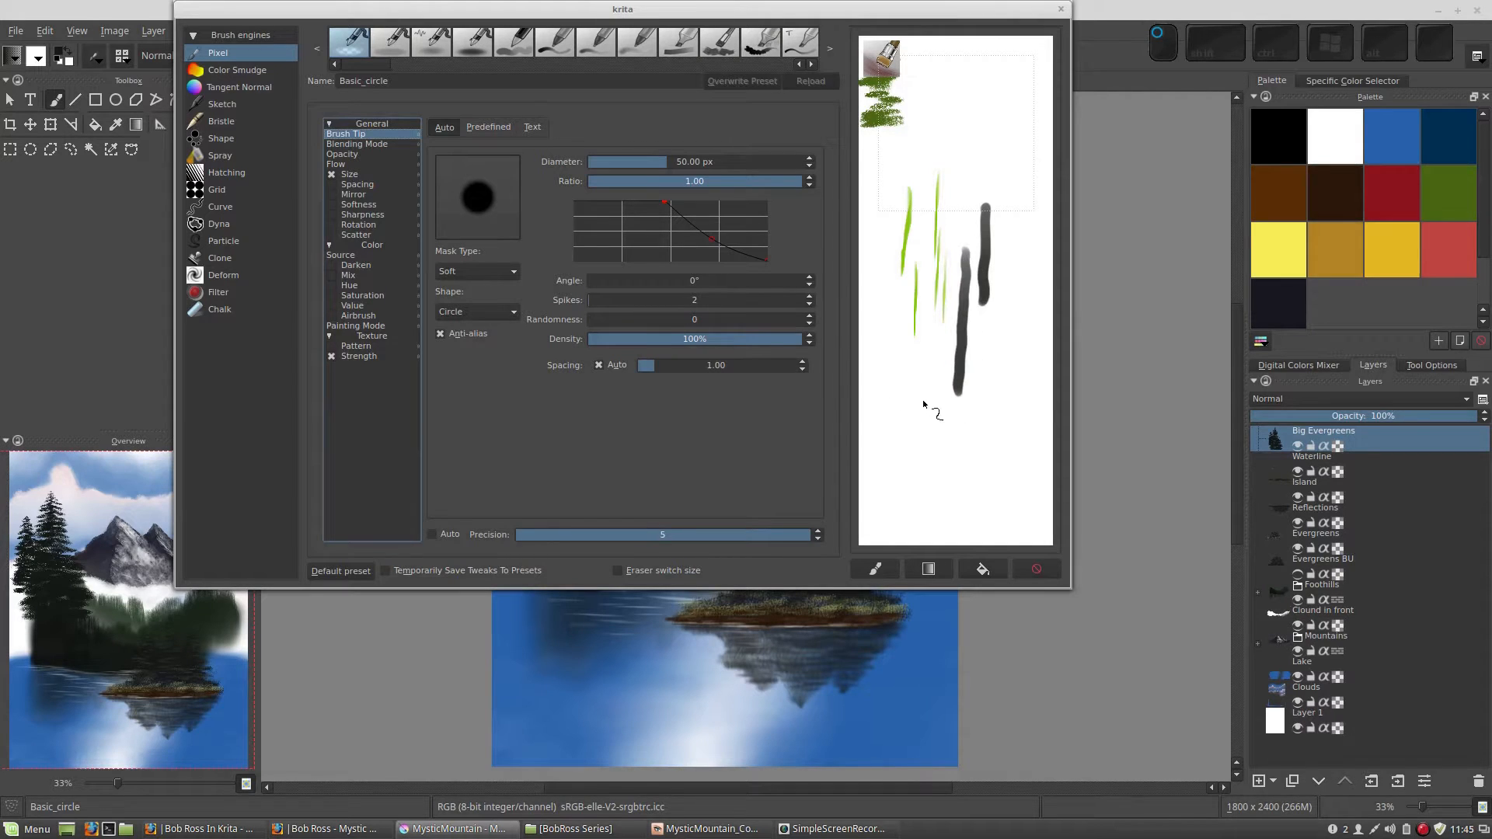
left_click(346, 174)
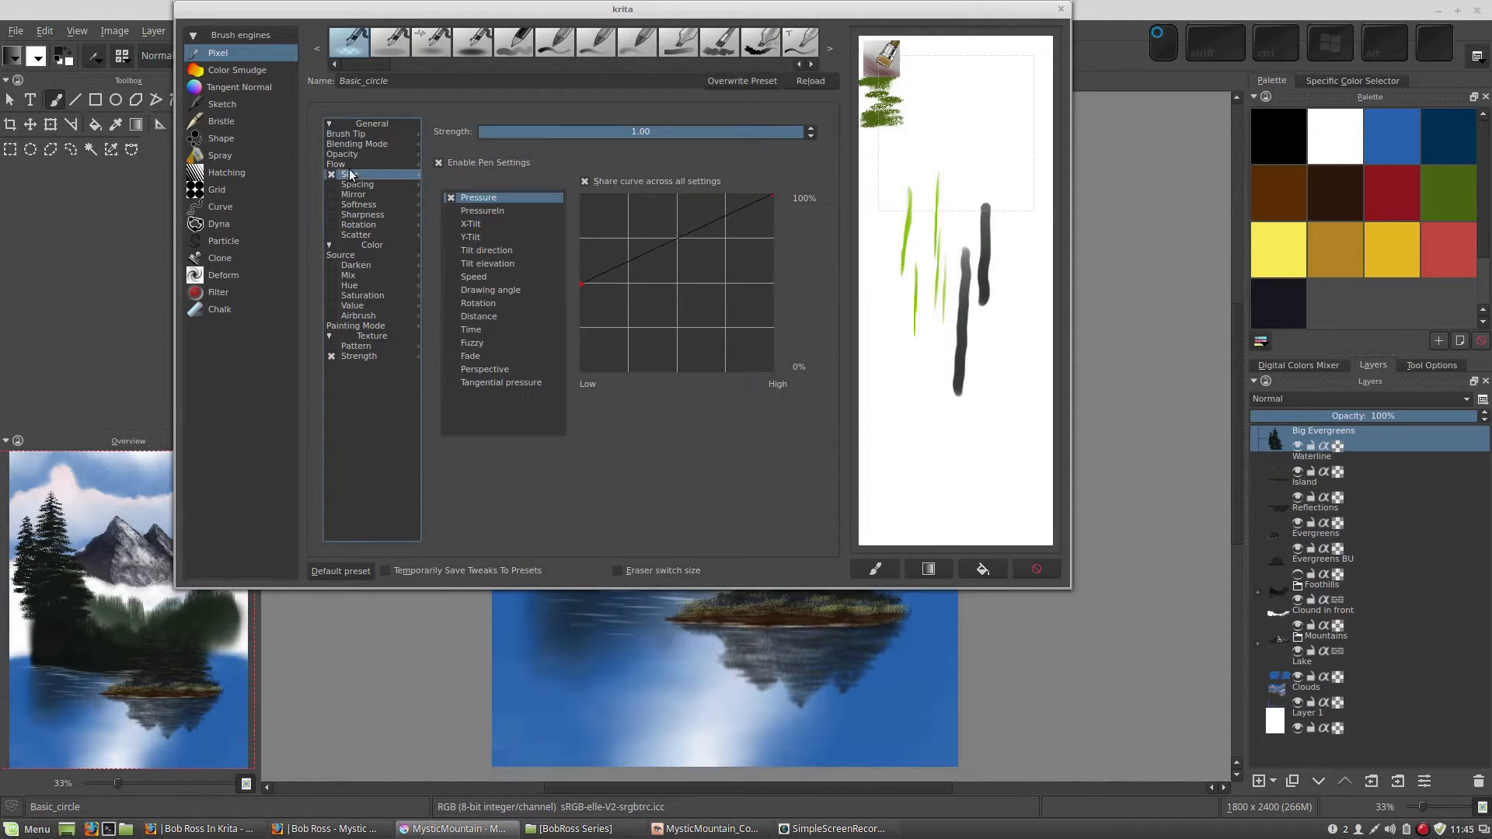
left_click(1008, 295)
left_click_drag(1008, 319, 1000, 393)
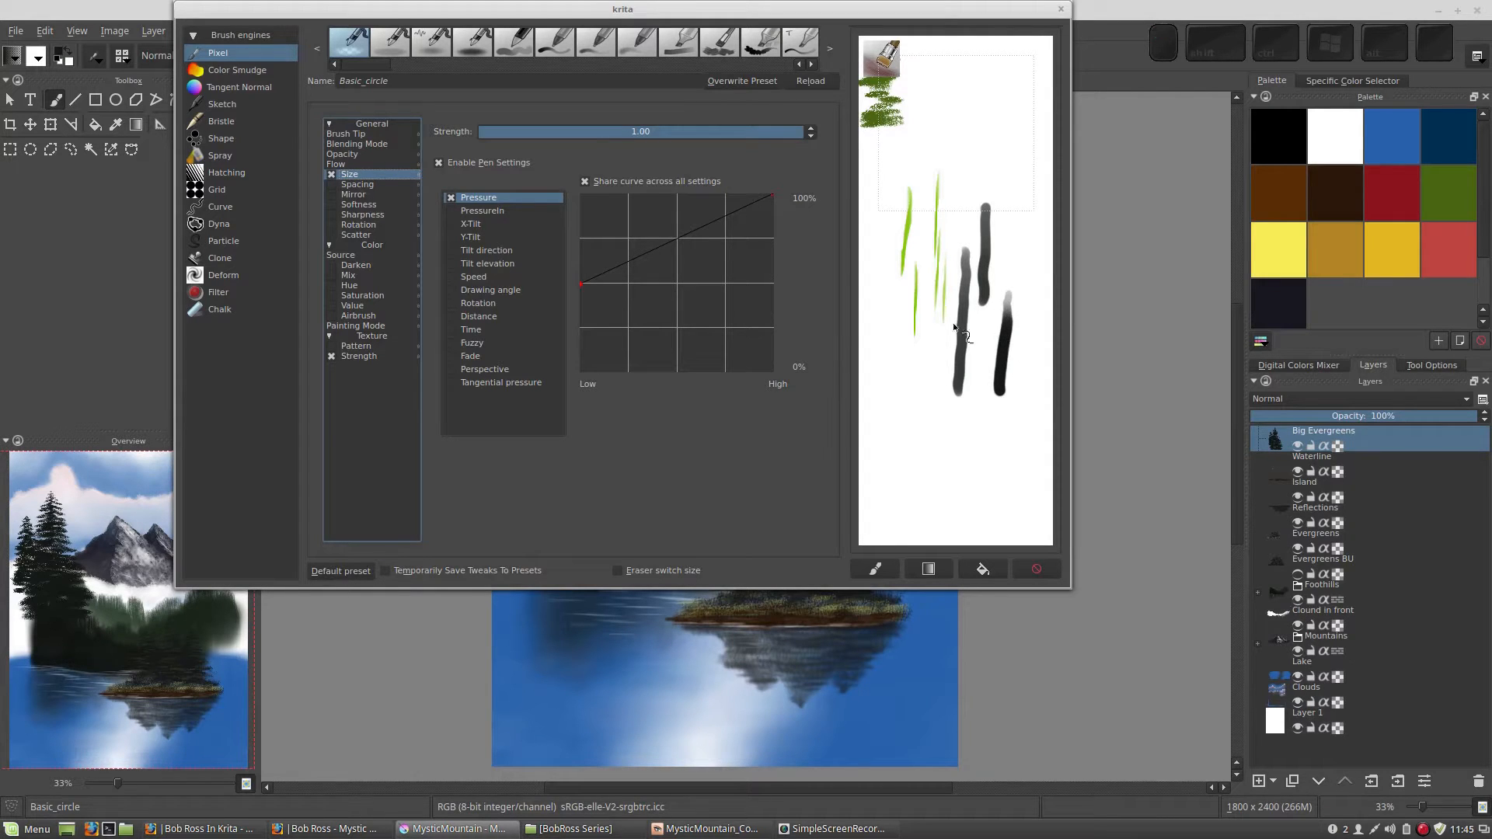
Step: Clear the scratchpad and choose the predefined brush tip A-2 Sparkle 1 for the Basic_circle brush
left_click(347, 133)
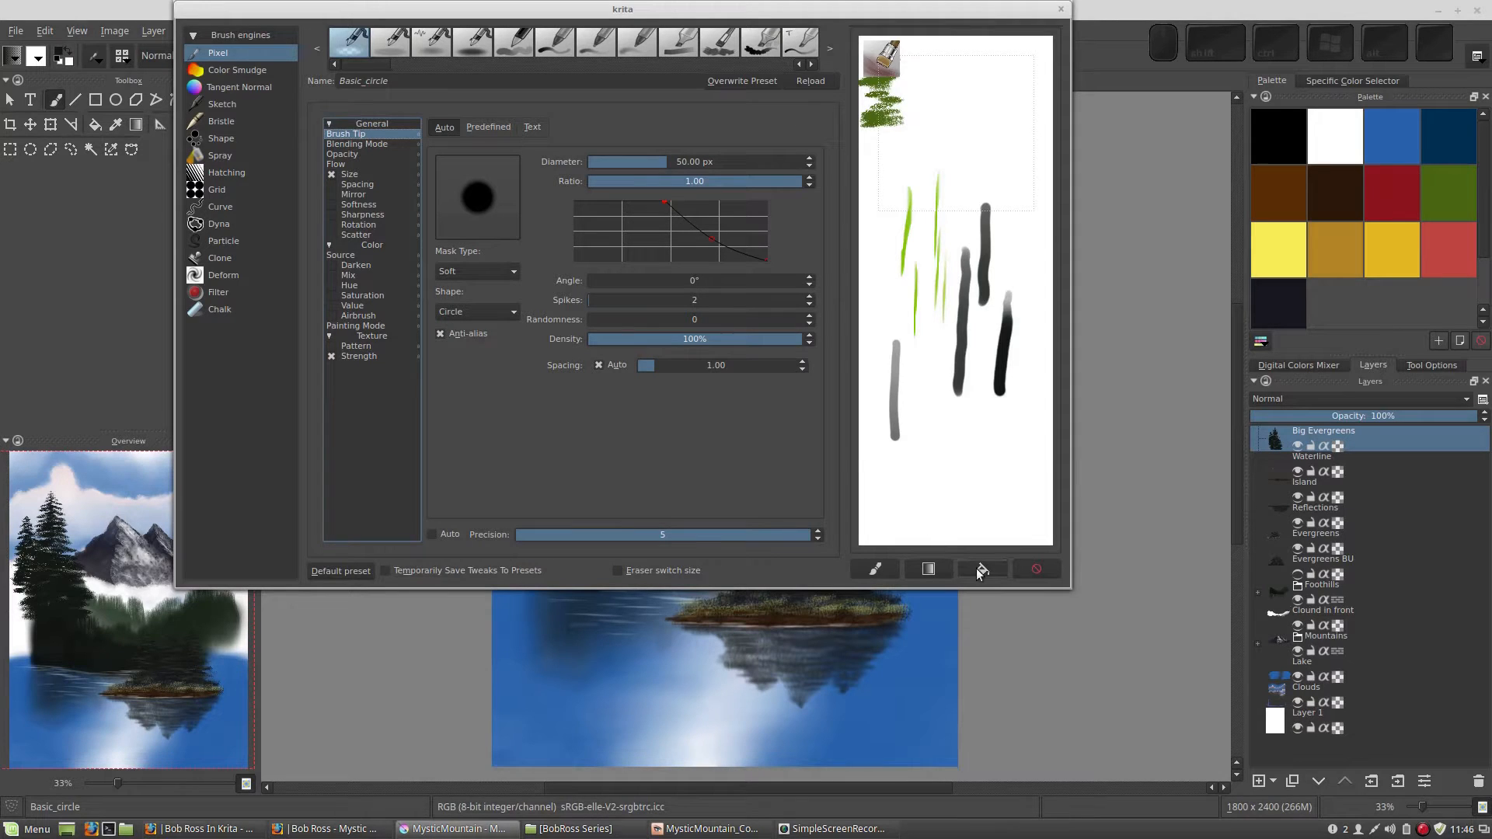
left_click(983, 569)
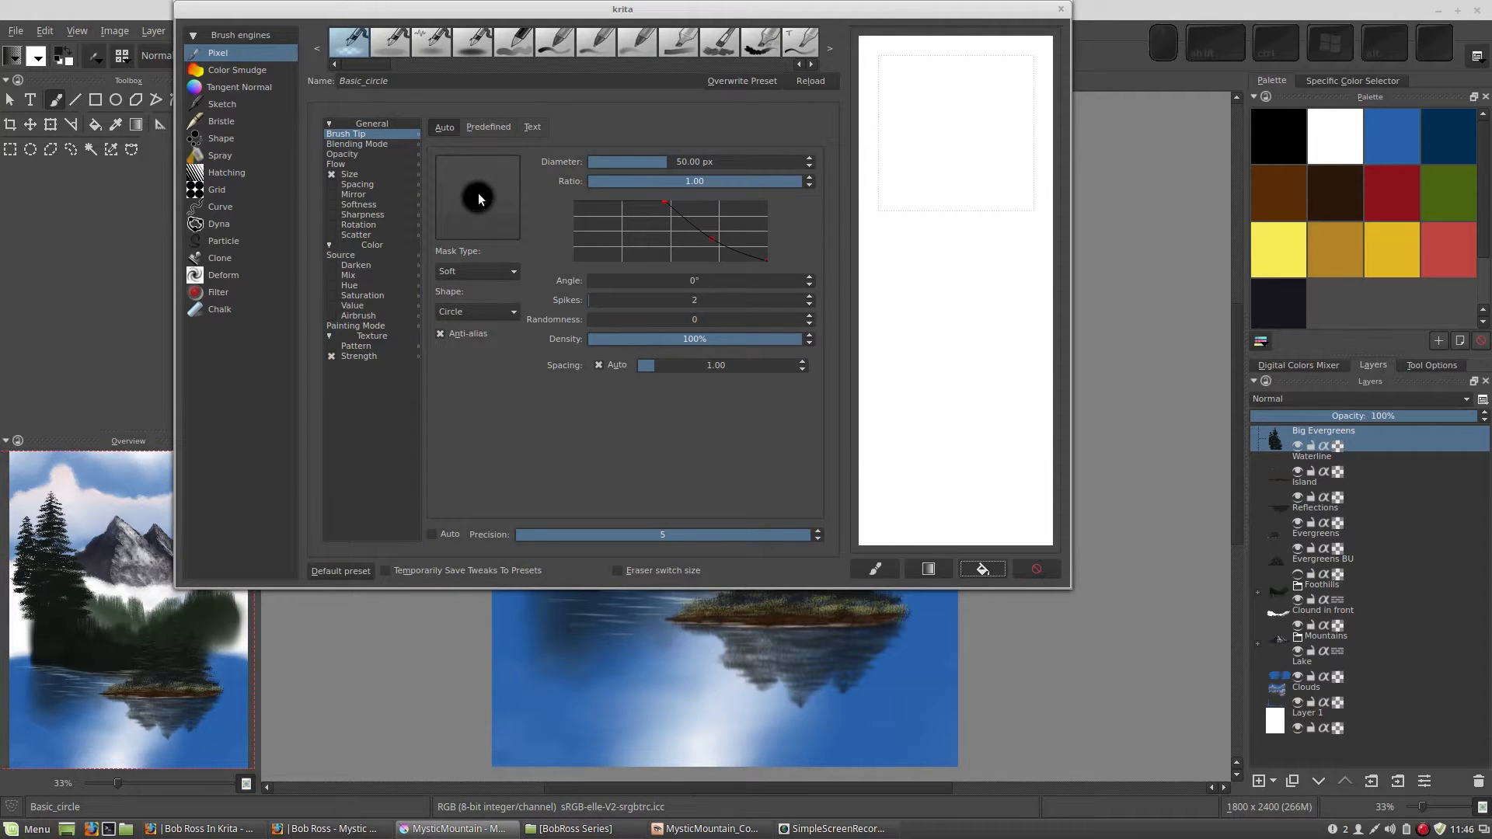
left_click(485, 128)
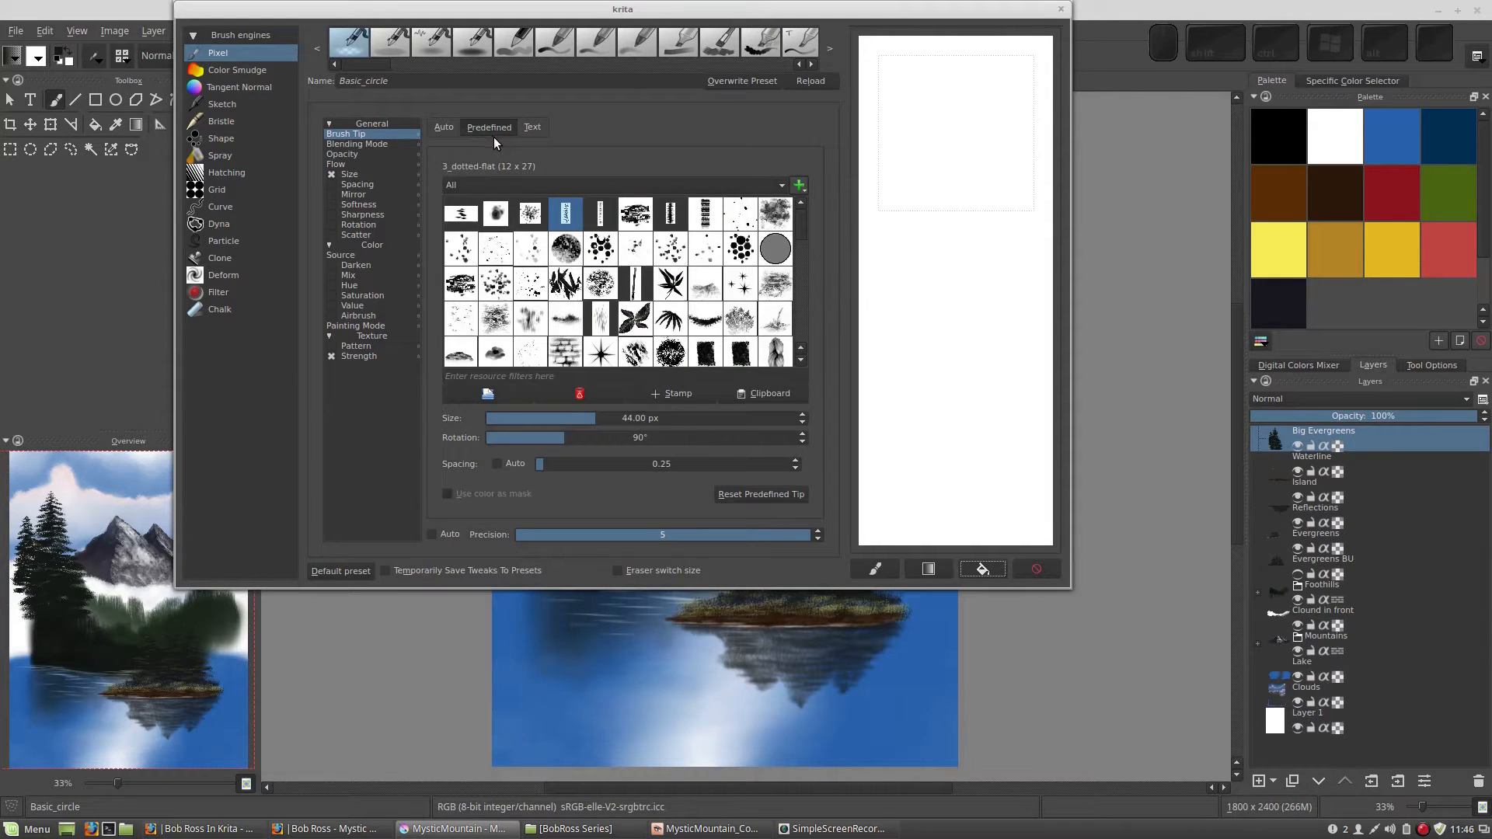
left_click(667, 252)
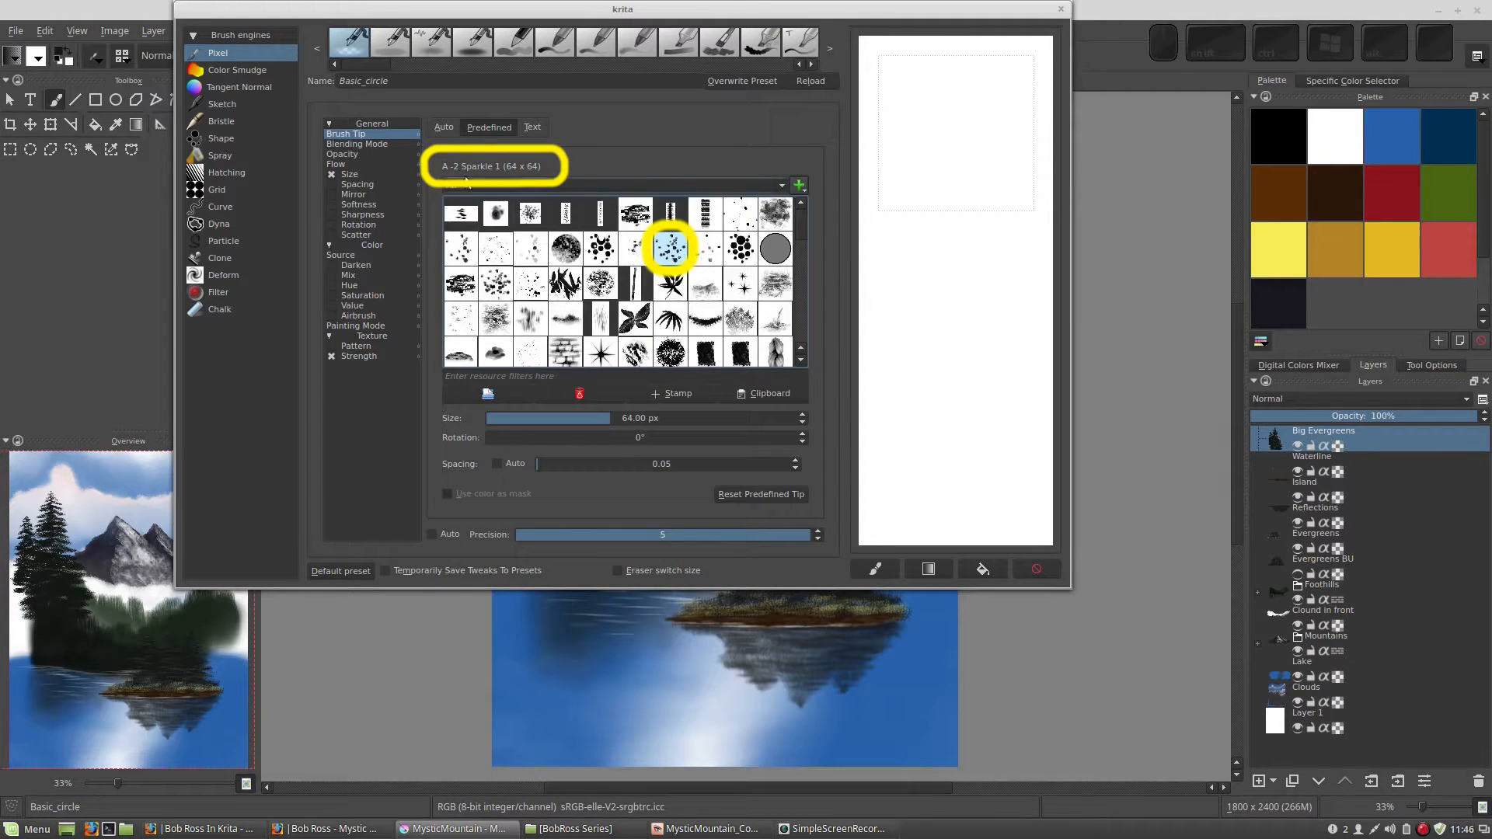
Step: Stamp scattered single dabs of the Sparkle tip across the middle of the scratchpad
left_click(914, 322)
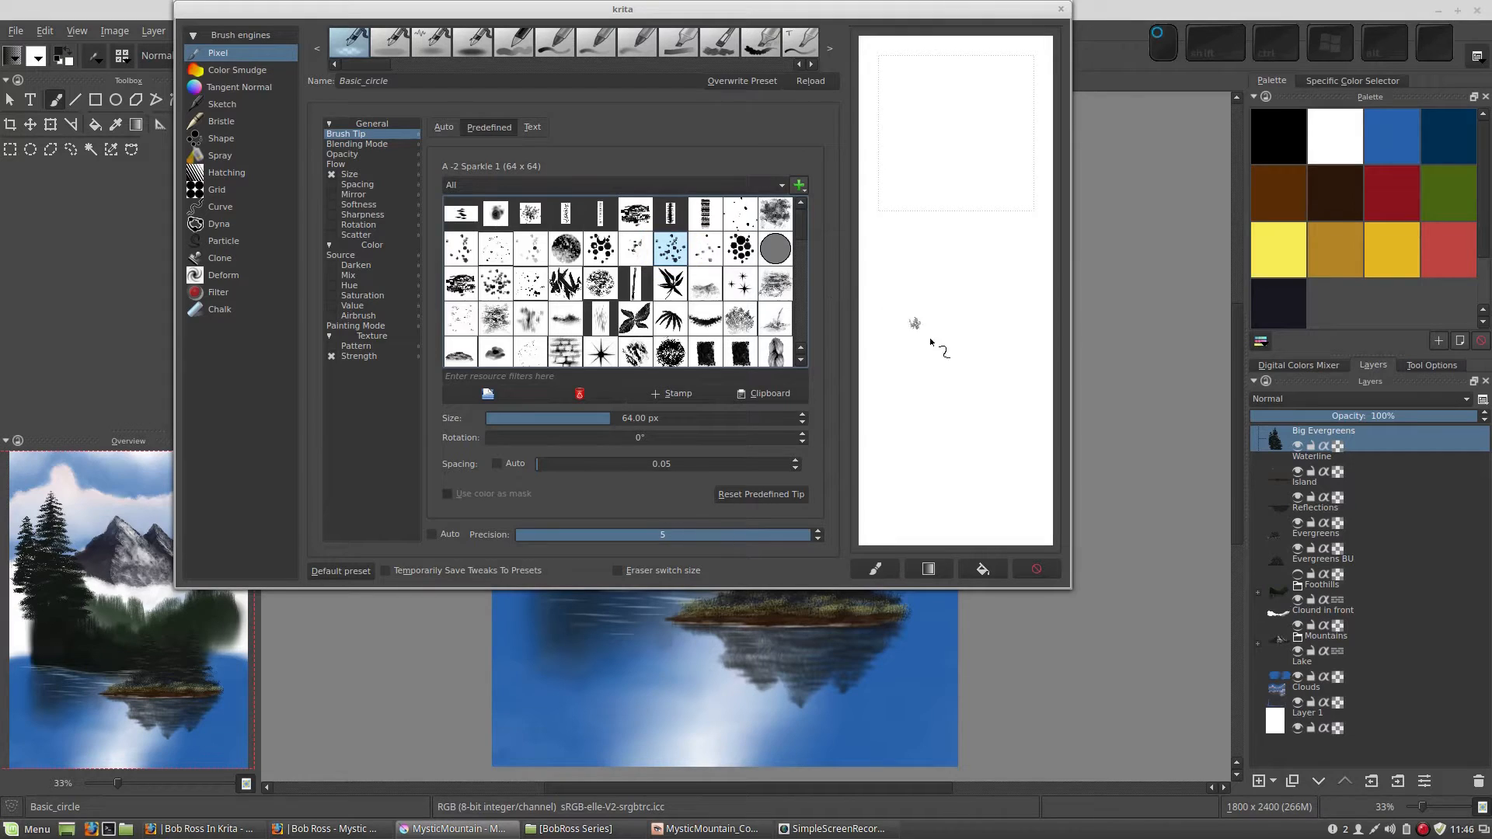
left_click(948, 359)
left_click(948, 322)
left_click(926, 245)
left_click(905, 268)
left_click_drag(919, 265, 932, 290)
left_click(949, 306)
left_click(974, 271)
left_click(962, 252)
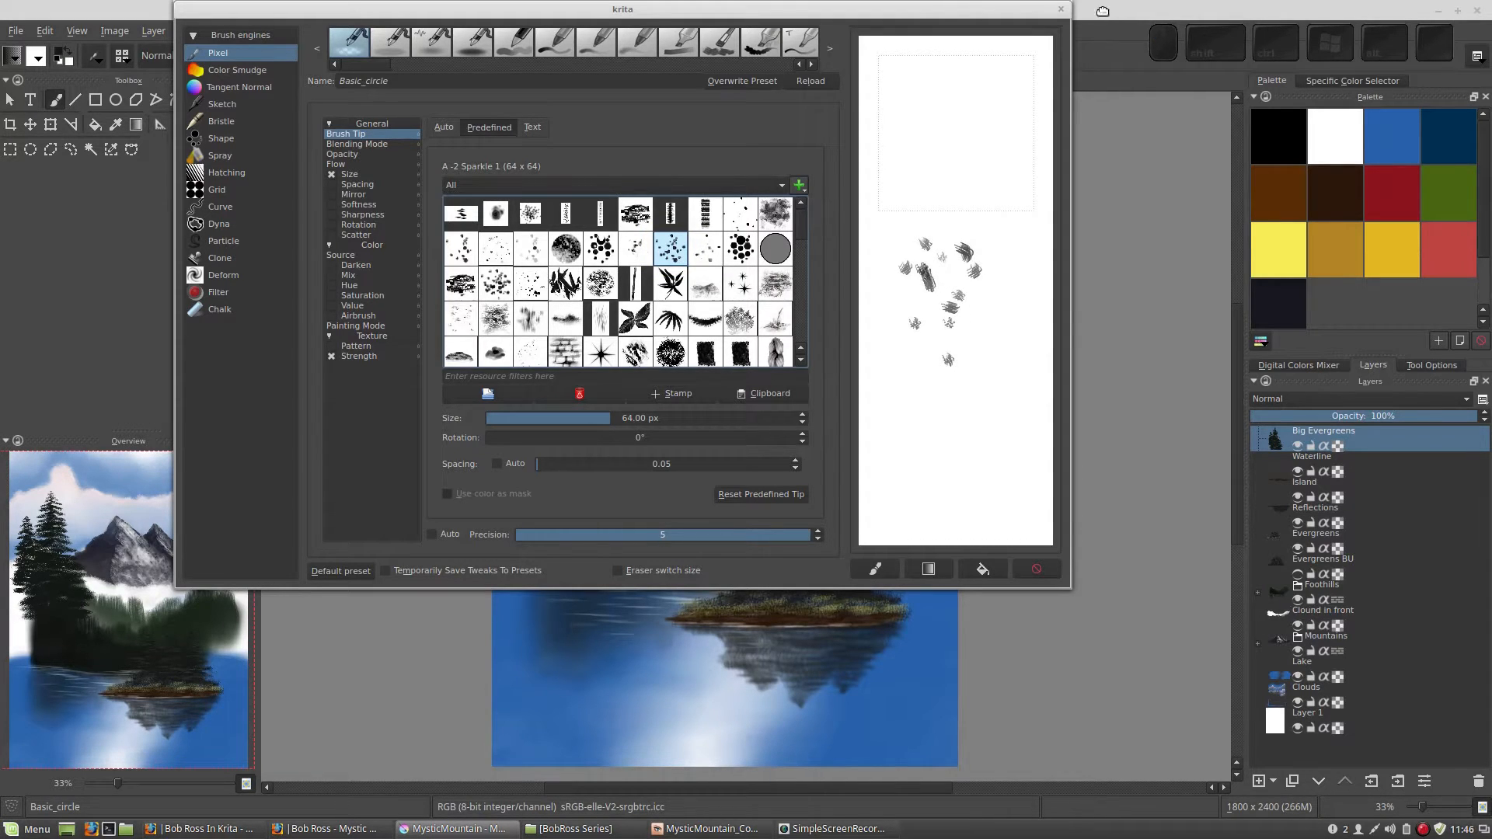
Step: Clear the scratchpad and stamp enlarged Sparkle dabs across its whole height with varying pen pressure
key("KP_Add")
key("KP_Add")
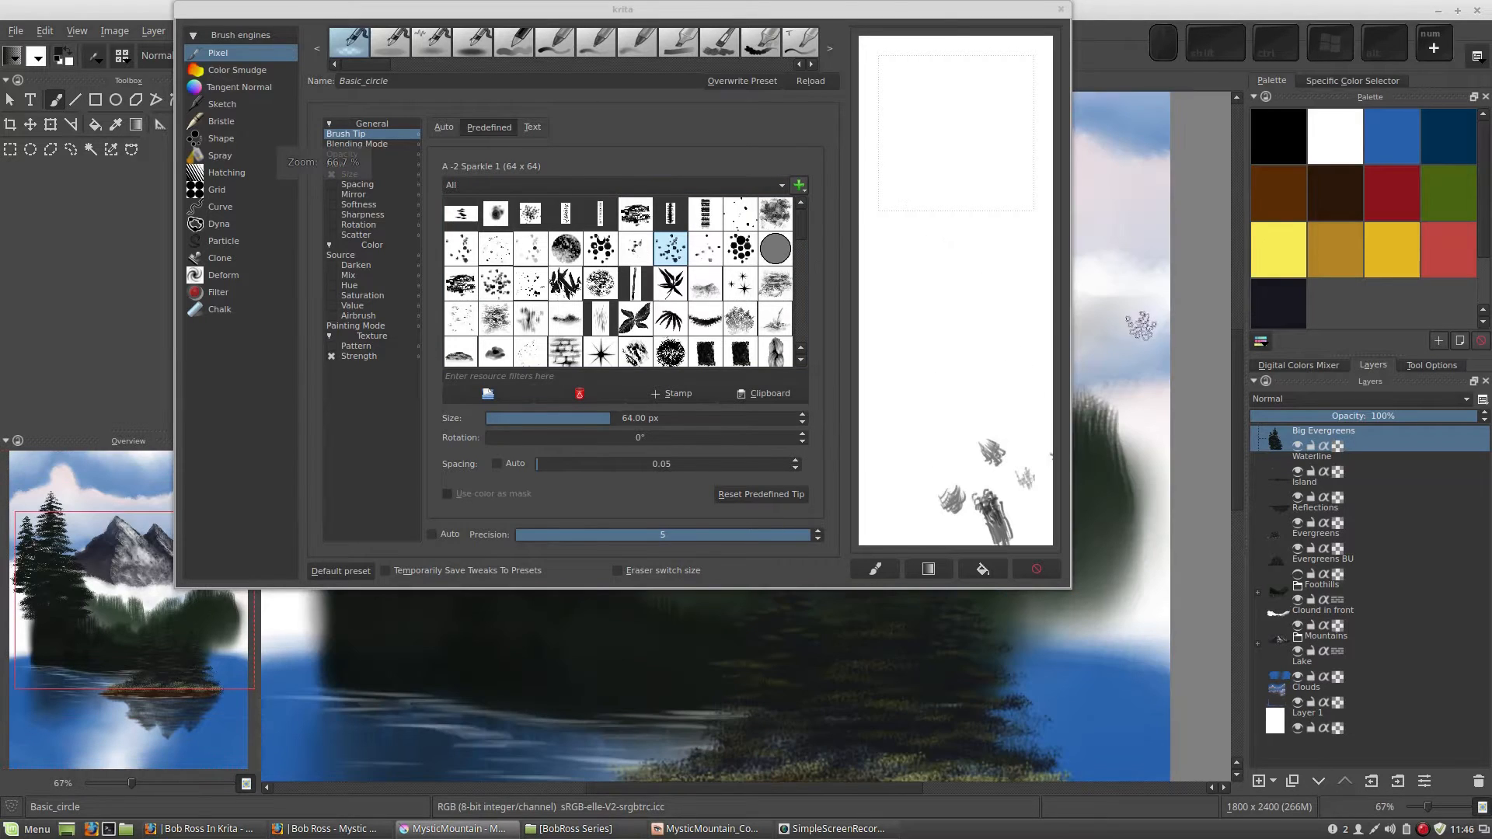
left_click(982, 569)
left_click(926, 284)
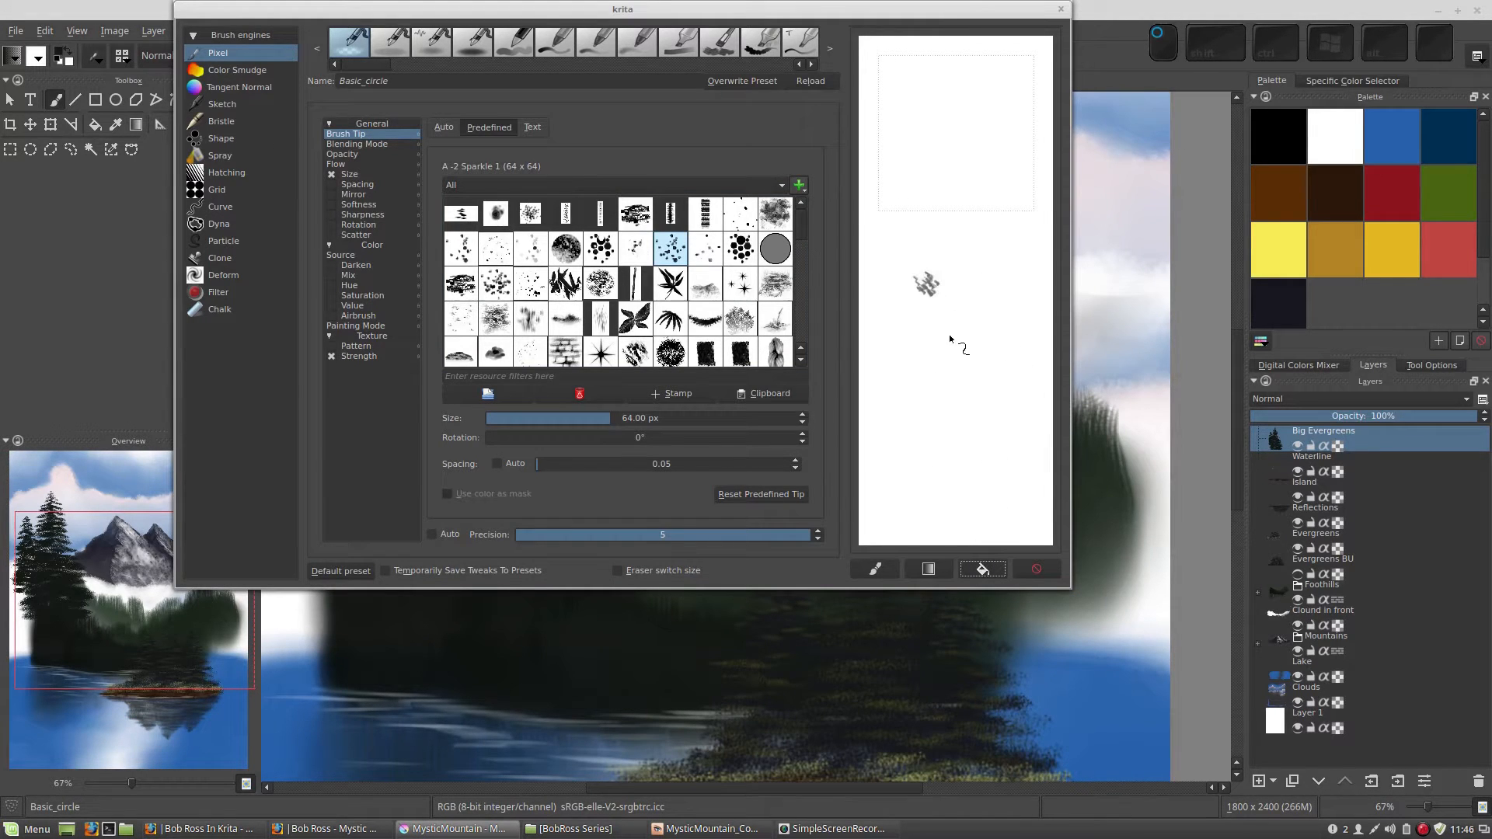
left_click(952, 328)
left_click(926, 355)
left_click(957, 381)
left_click(987, 359)
left_click(968, 268)
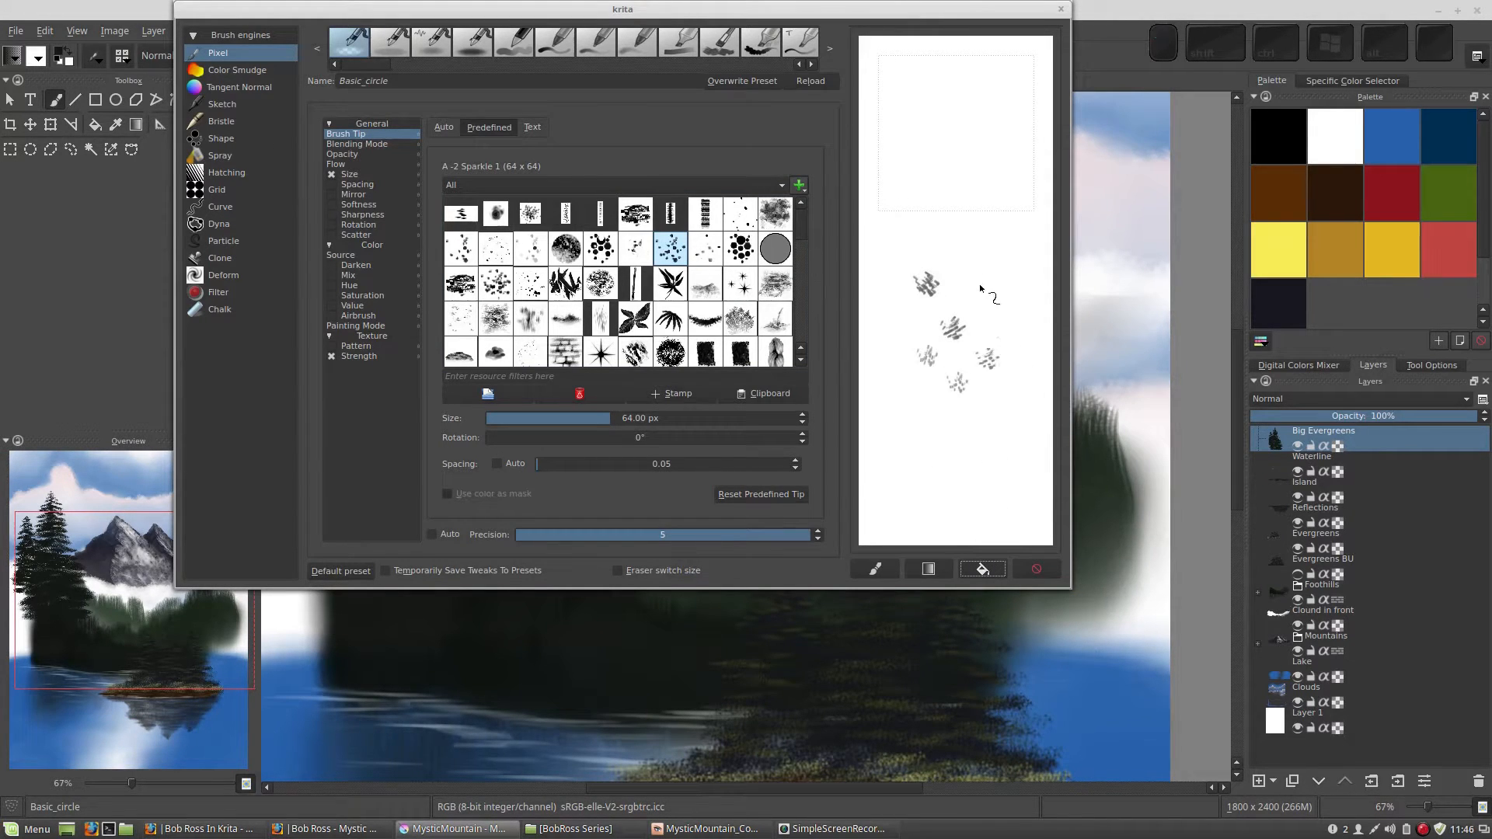
left_click(923, 178)
left_click(962, 211)
left_click(928, 231)
left_click(901, 388)
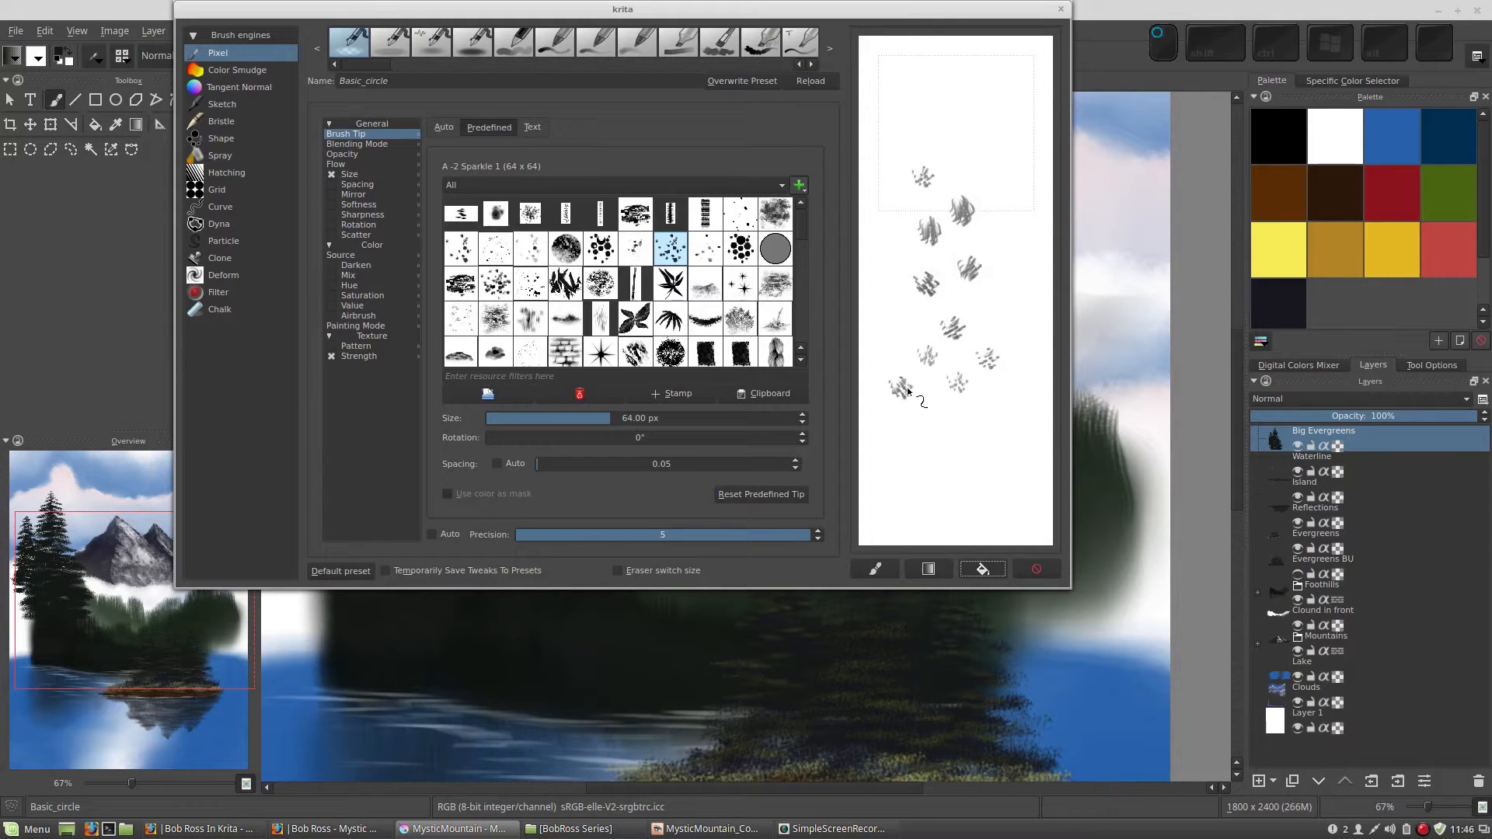
left_click(912, 408)
left_click(924, 415)
left_click(945, 440)
left_click(961, 449)
left_click(988, 142)
left_click(996, 172)
left_click(1000, 195)
left_click(960, 165)
left_click(945, 146)
left_click(929, 133)
left_click(952, 116)
left_click(940, 91)
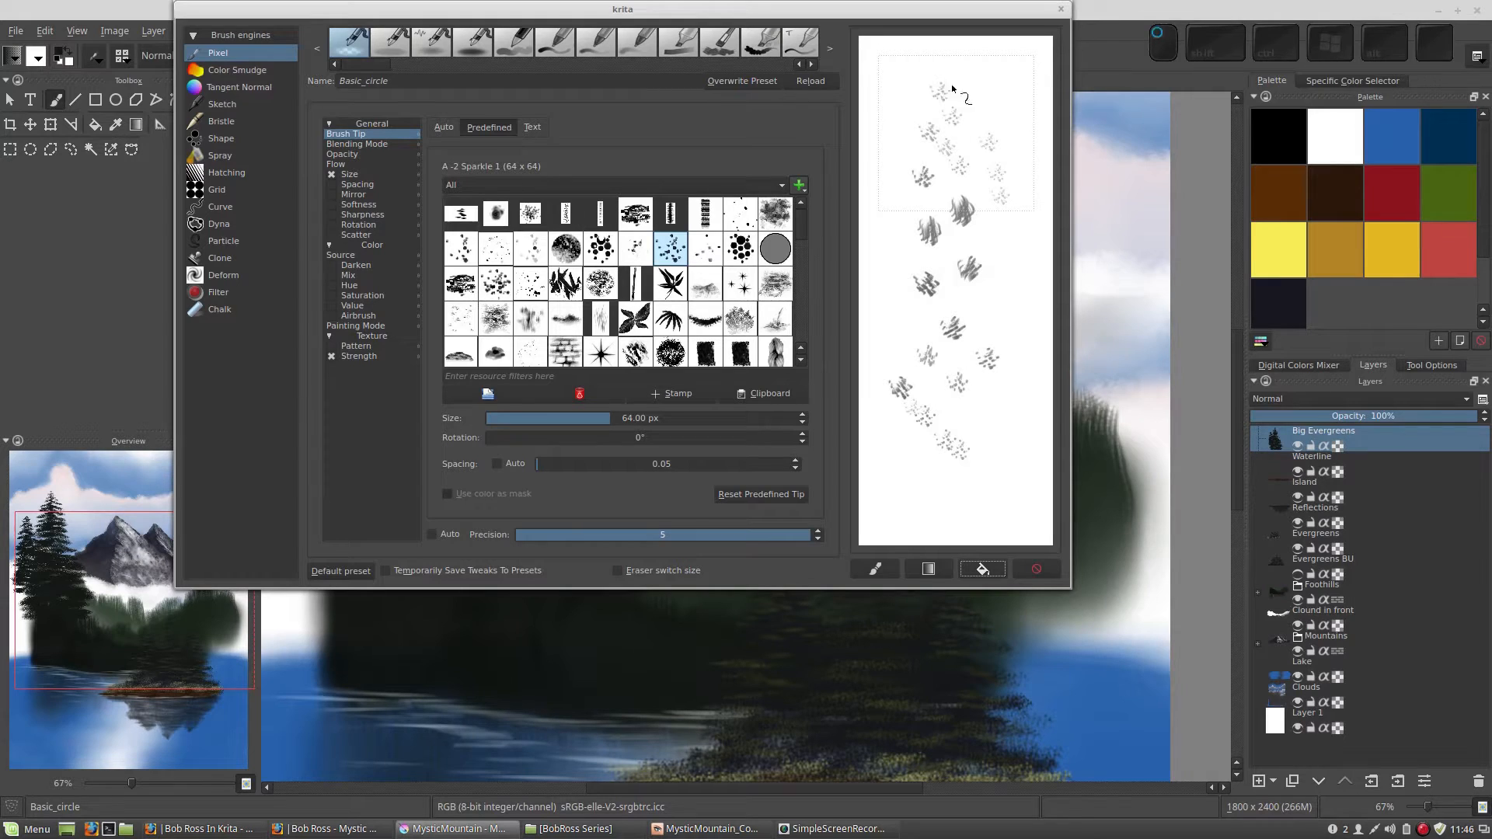
left_click(1000, 273)
left_click(1000, 303)
left_click(1011, 322)
Step: Paint continuous vertical test strokes with the Sparkle tip, clearing the scratchpad partway to try the default spacing afresh
left_click_drag(997, 446, 955, 291)
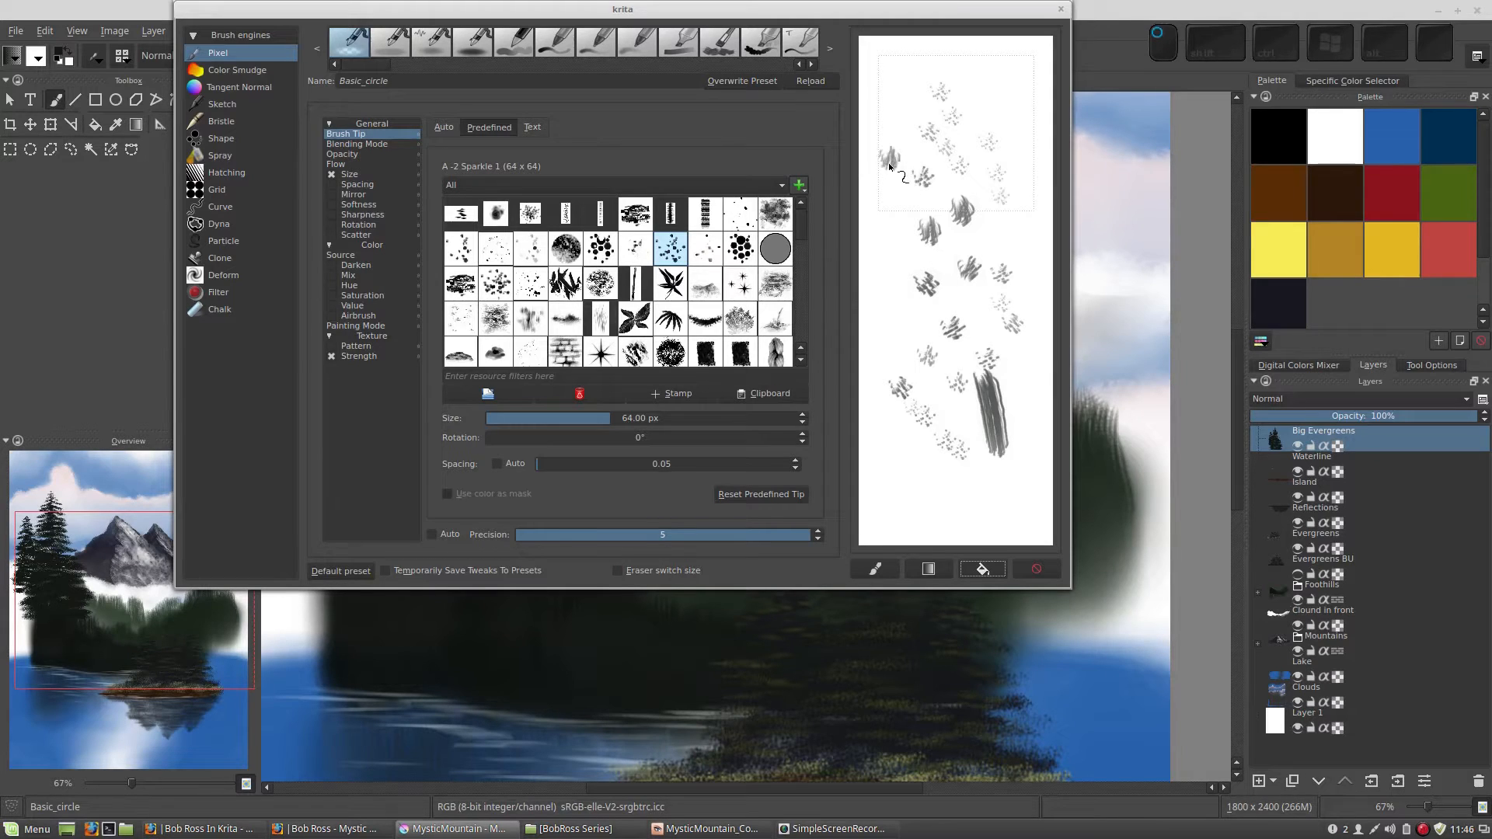
left_click_drag(892, 152, 898, 365)
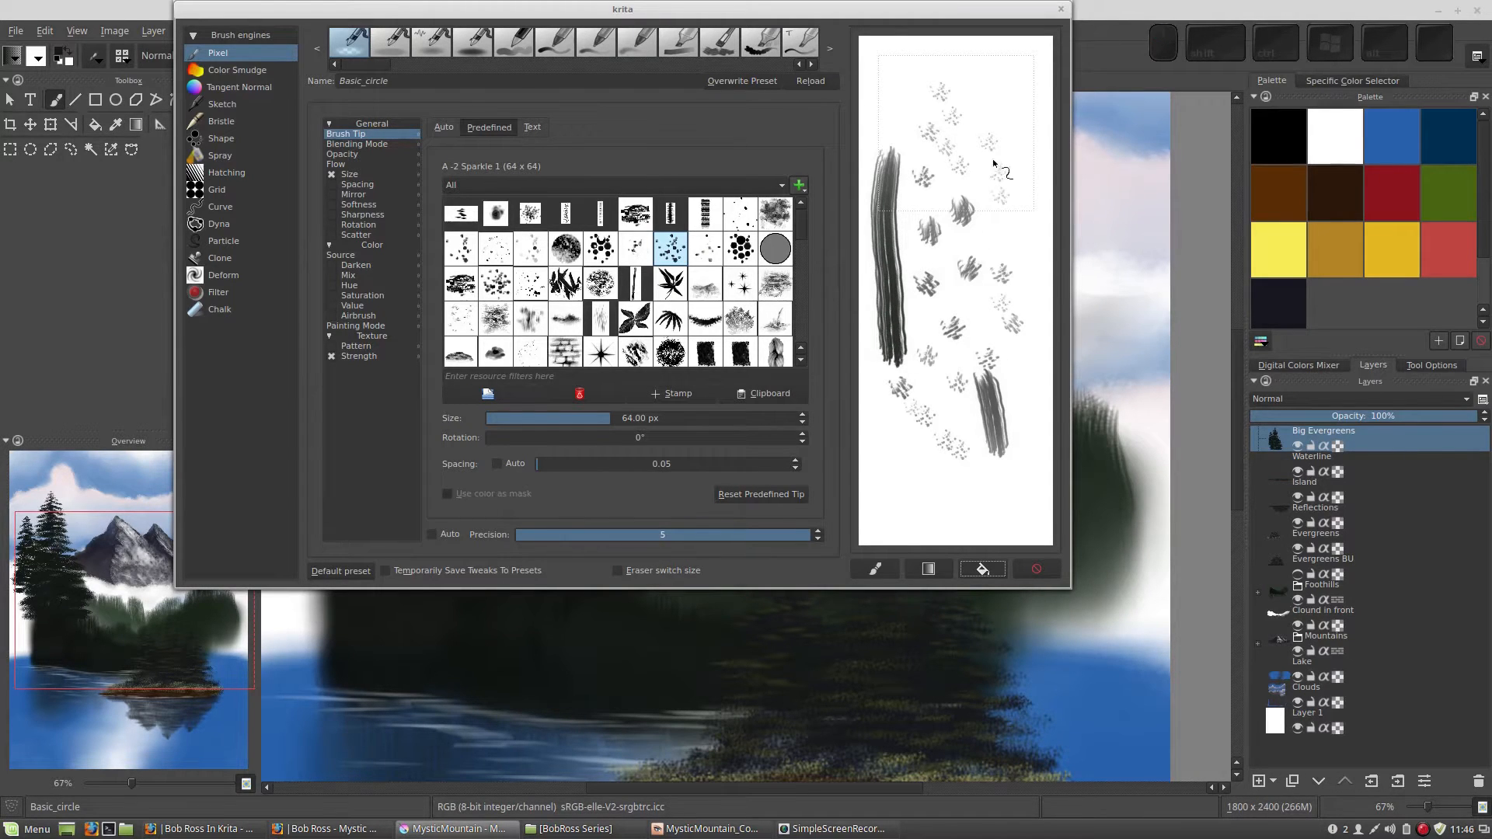
left_click_drag(999, 100, 1014, 319)
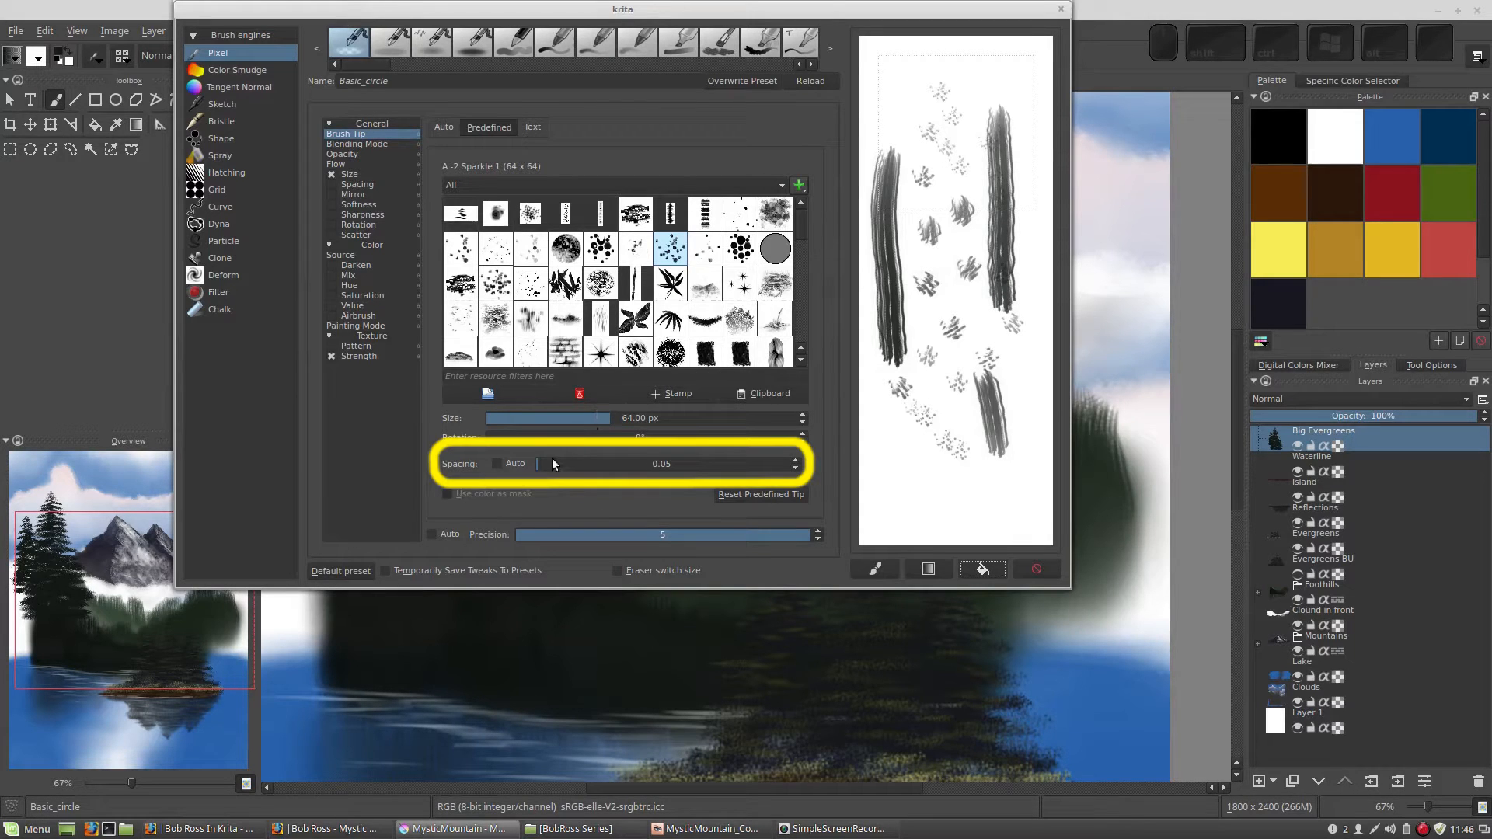
left_click(982, 568)
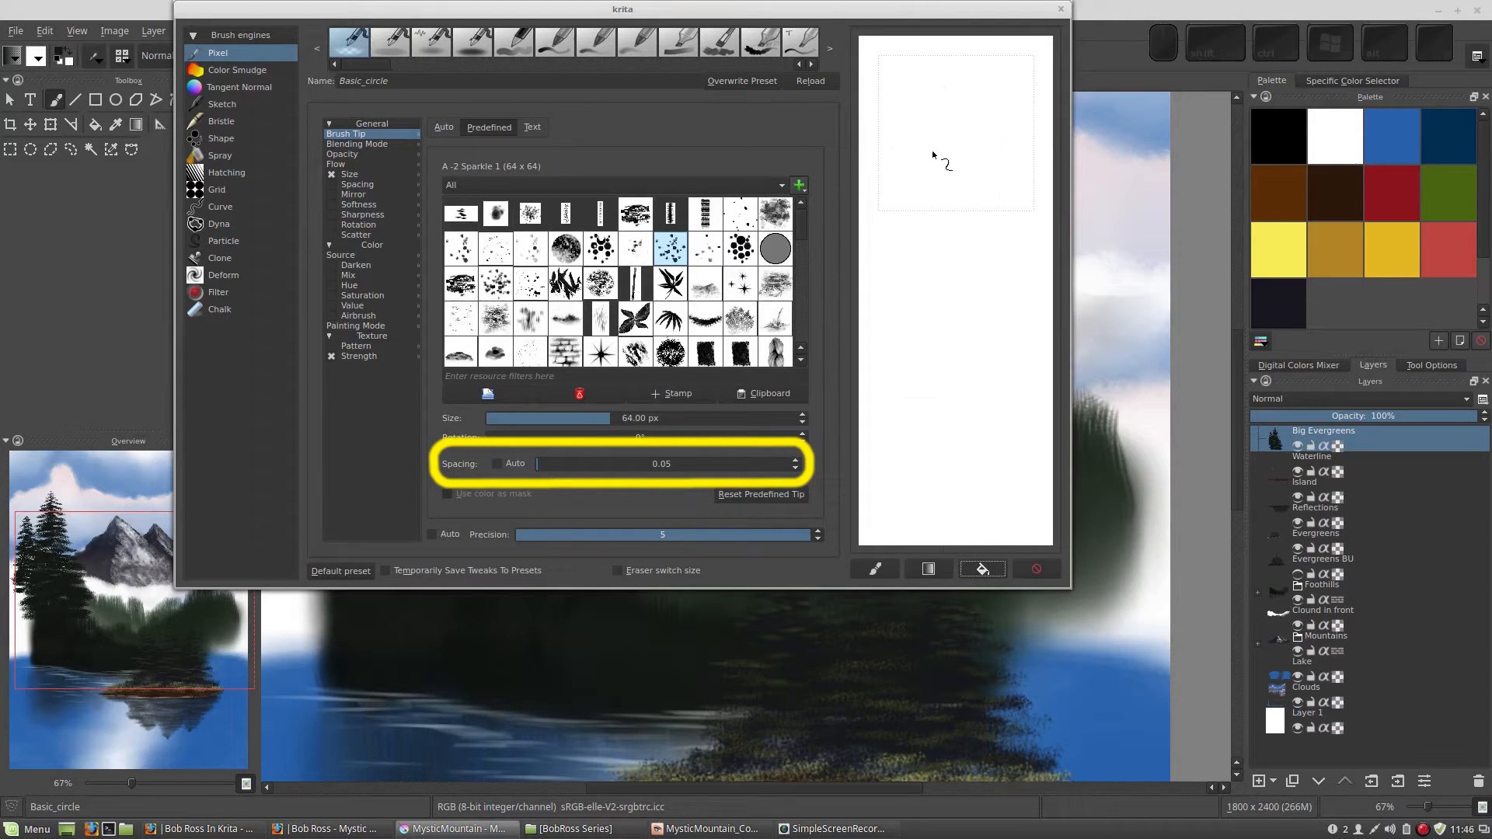
mouse_move(931, 150)
left_mouse_down()
mouse_move(931, 428)
mouse_move(933, 412)
left_mouse_up()
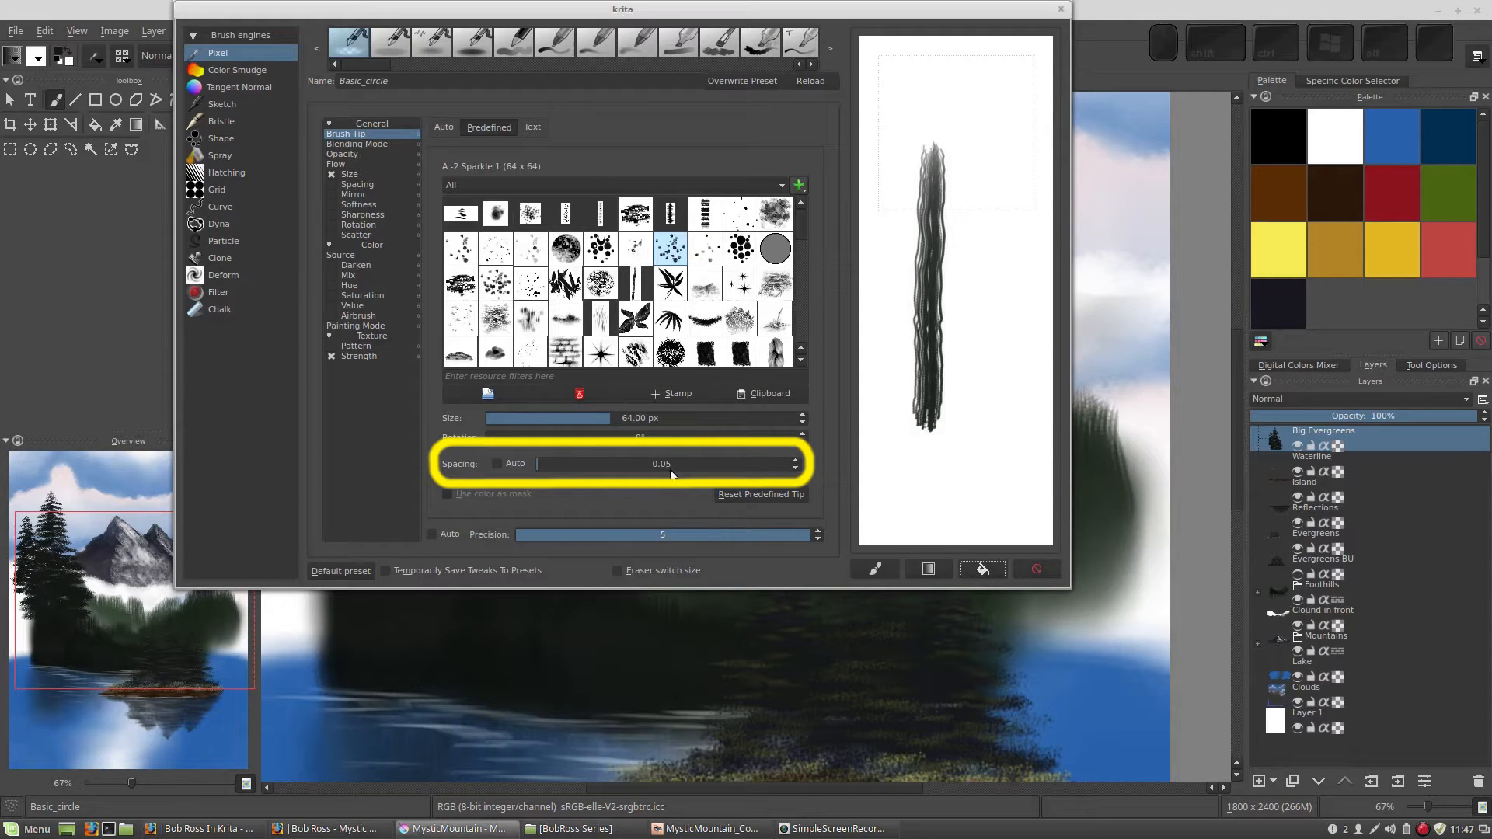
left_click_drag(968, 200, 969, 404)
Step: Set the tip spacing to 3.41 and paint vertical test strokes on both sides of the scratchpad
left_click_drag(542, 464, 622, 465)
left_click_drag(991, 142, 994, 214)
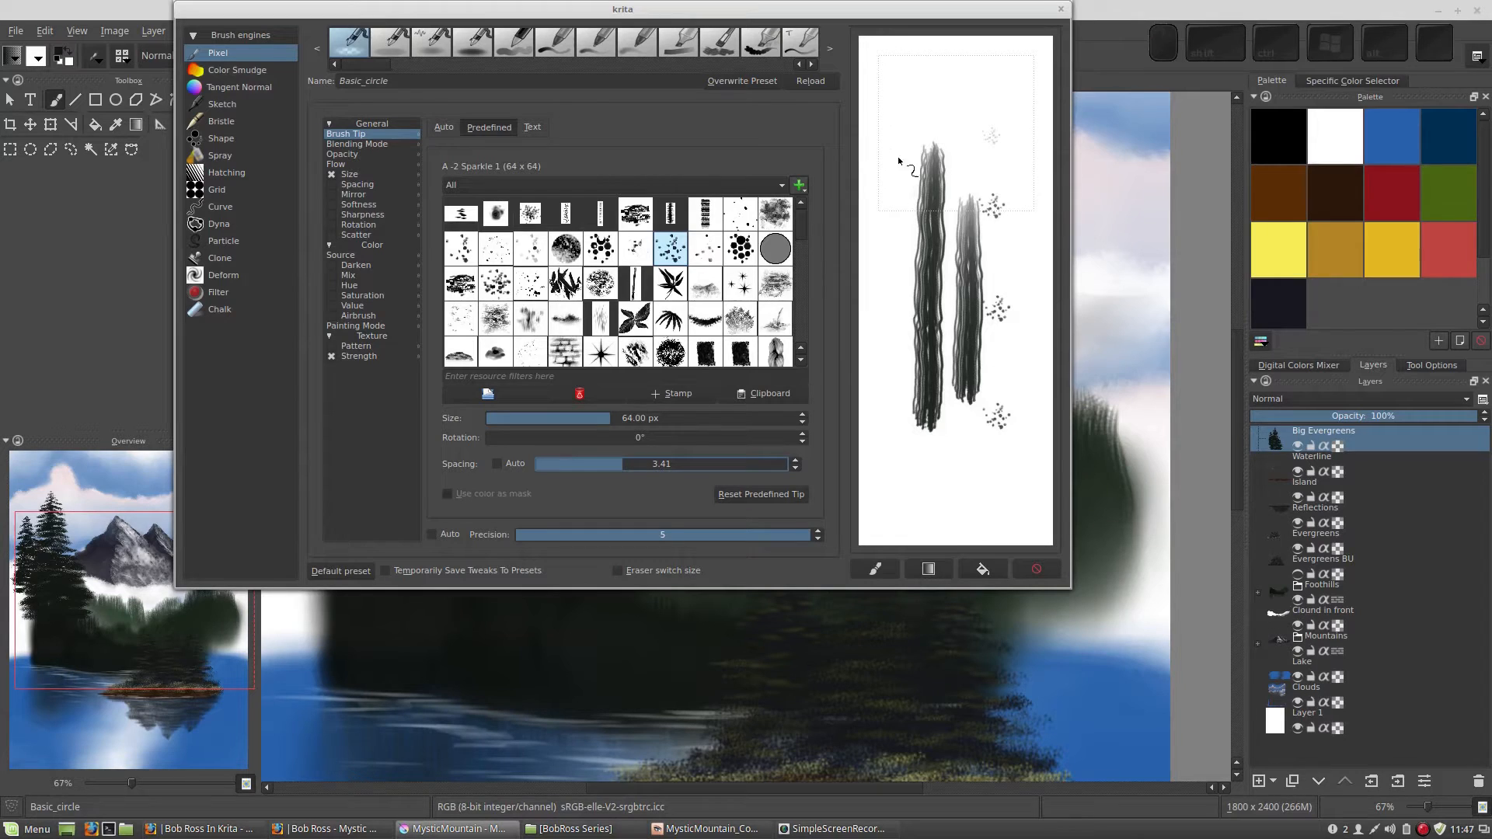
left_click_drag(897, 156, 896, 292)
Step: Reduce the tip spacing to 1.86 and paint a vertical test stroke on the scratchpad
left_click_drag(611, 466, 578, 465)
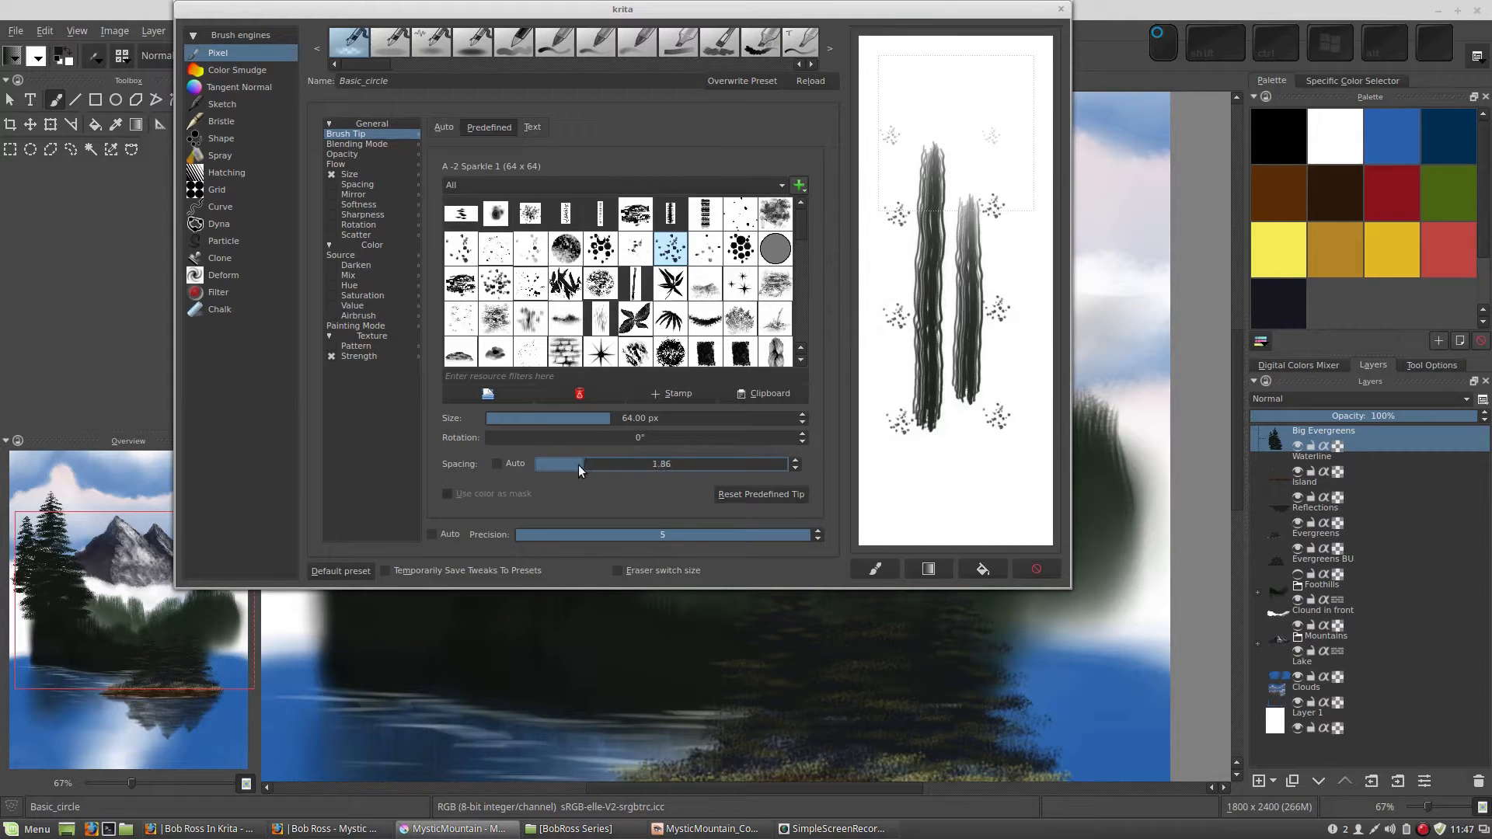
left_click(961, 149)
left_click_drag(960, 149, 954, 432)
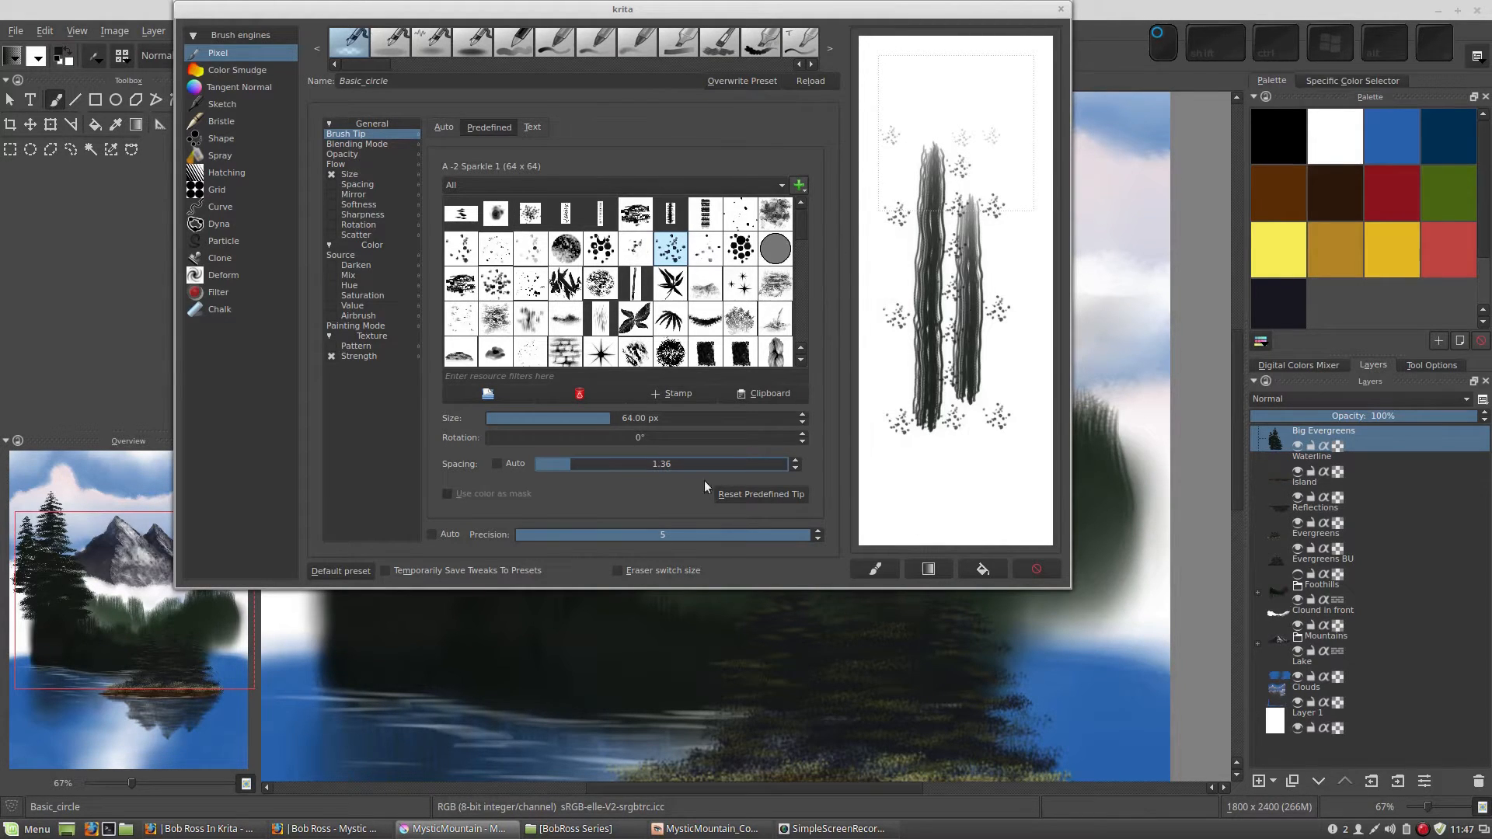
Step: Reduce the tip spacing to 0.65 and paint vertical test strokes along both scratchpad edges
left_click_drag(574, 464, 552, 465)
left_click_drag(878, 159, 882, 464)
left_click_drag(1010, 132, 1031, 389)
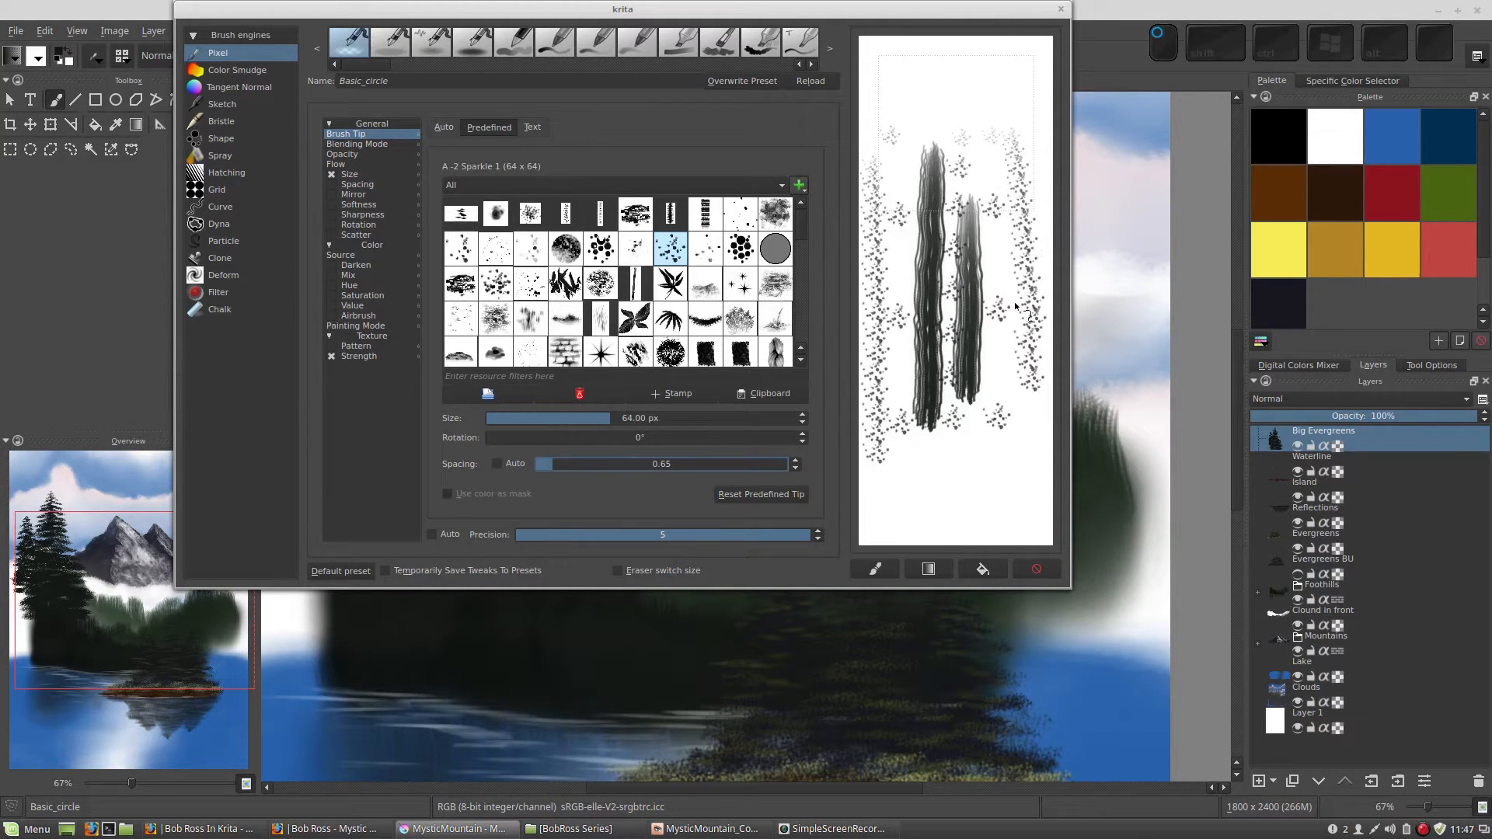
Step: Enable Auto spacing for the Sparkle tip and fill the scratchpad with long vertical test strokes
left_click(497, 464)
left_click_drag(940, 89, 947, 404)
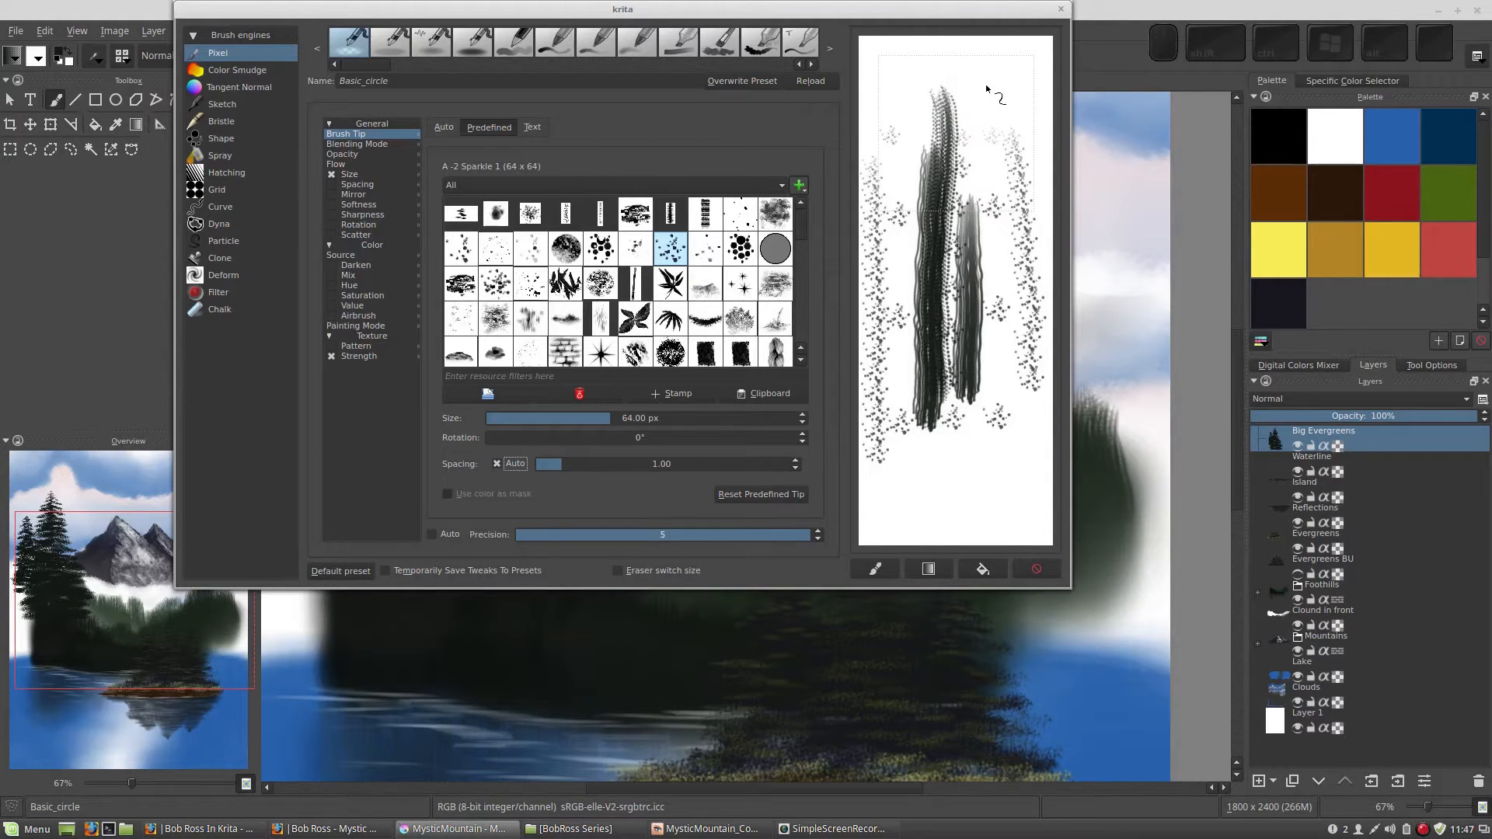
left_click_drag(986, 87, 1000, 392)
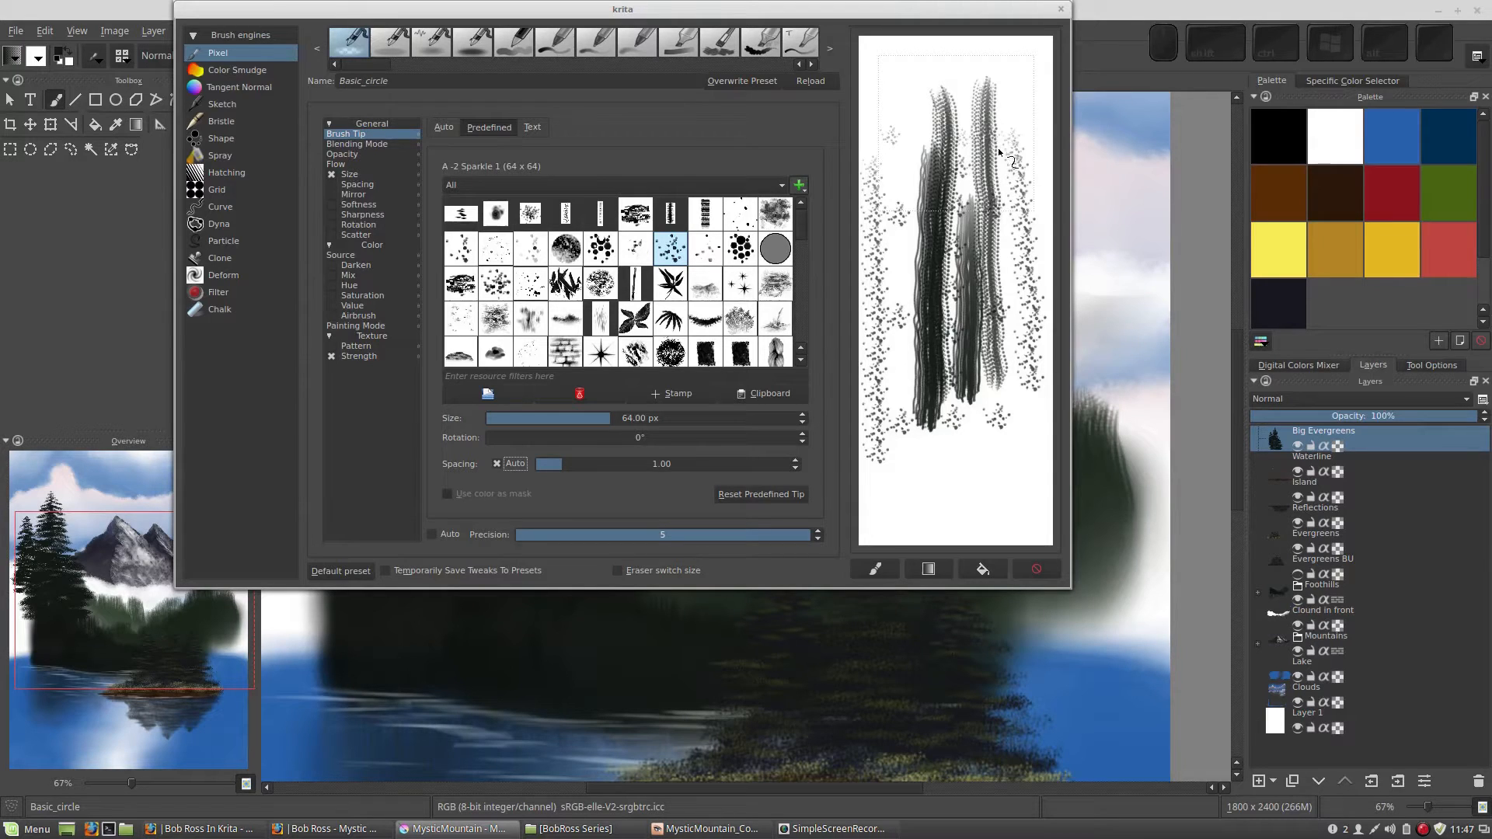
left_click_drag(1006, 101, 1003, 493)
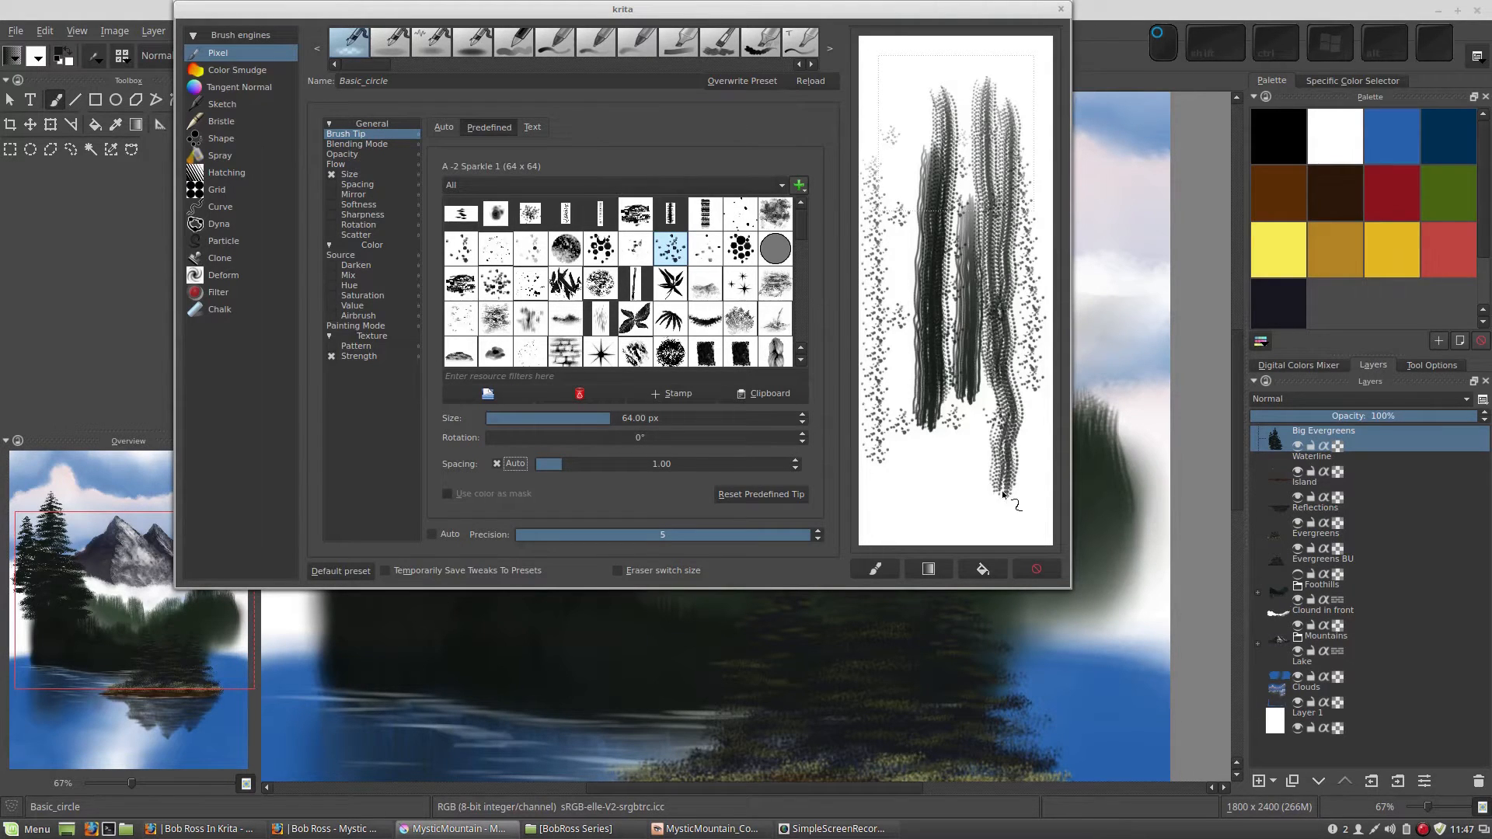
left_click_drag(905, 97, 886, 458)
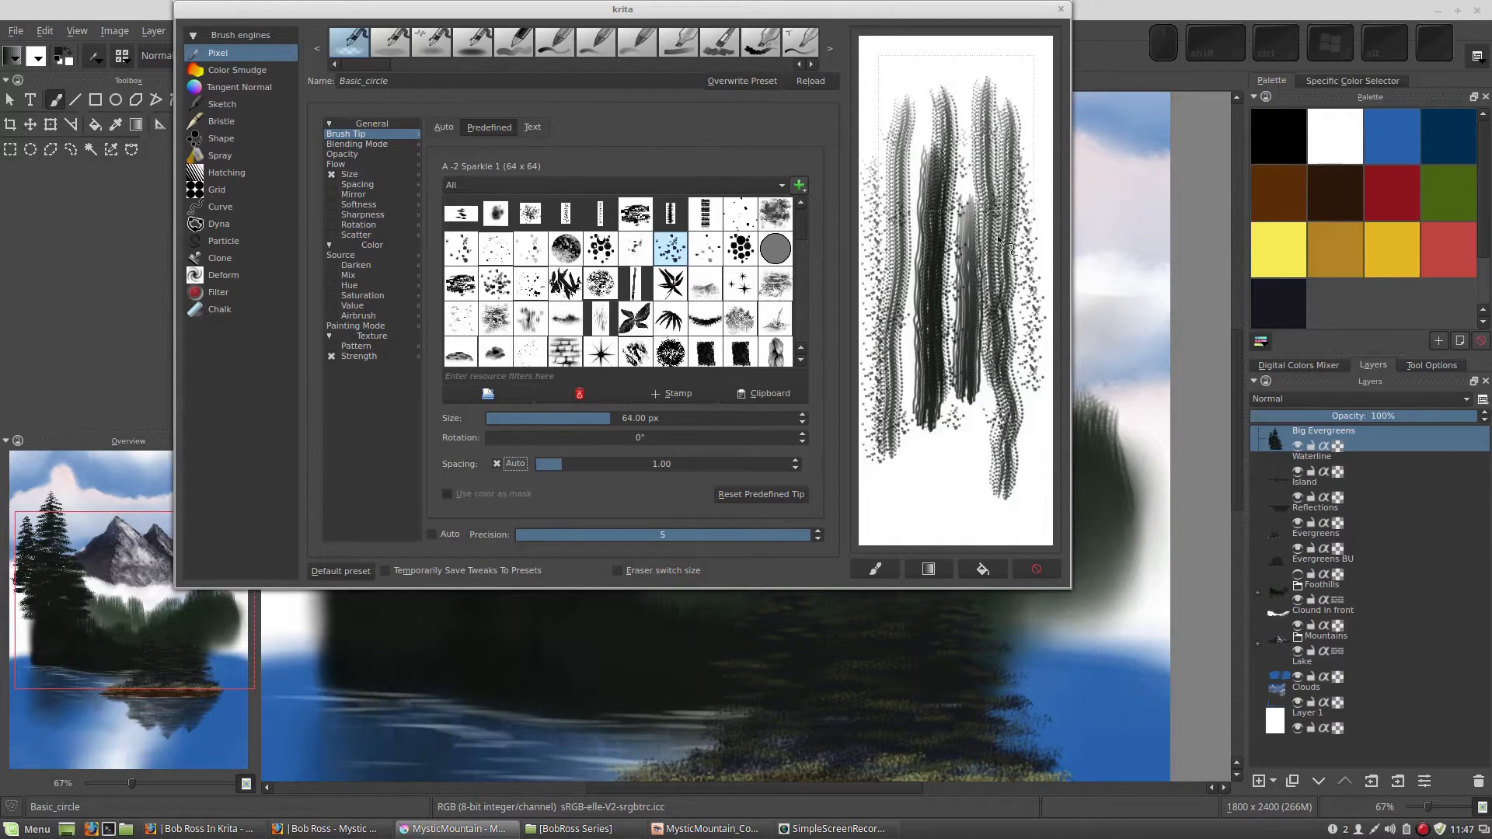
left_click_drag(1027, 226, 1003, 464)
left_click_drag(960, 411, 949, 494)
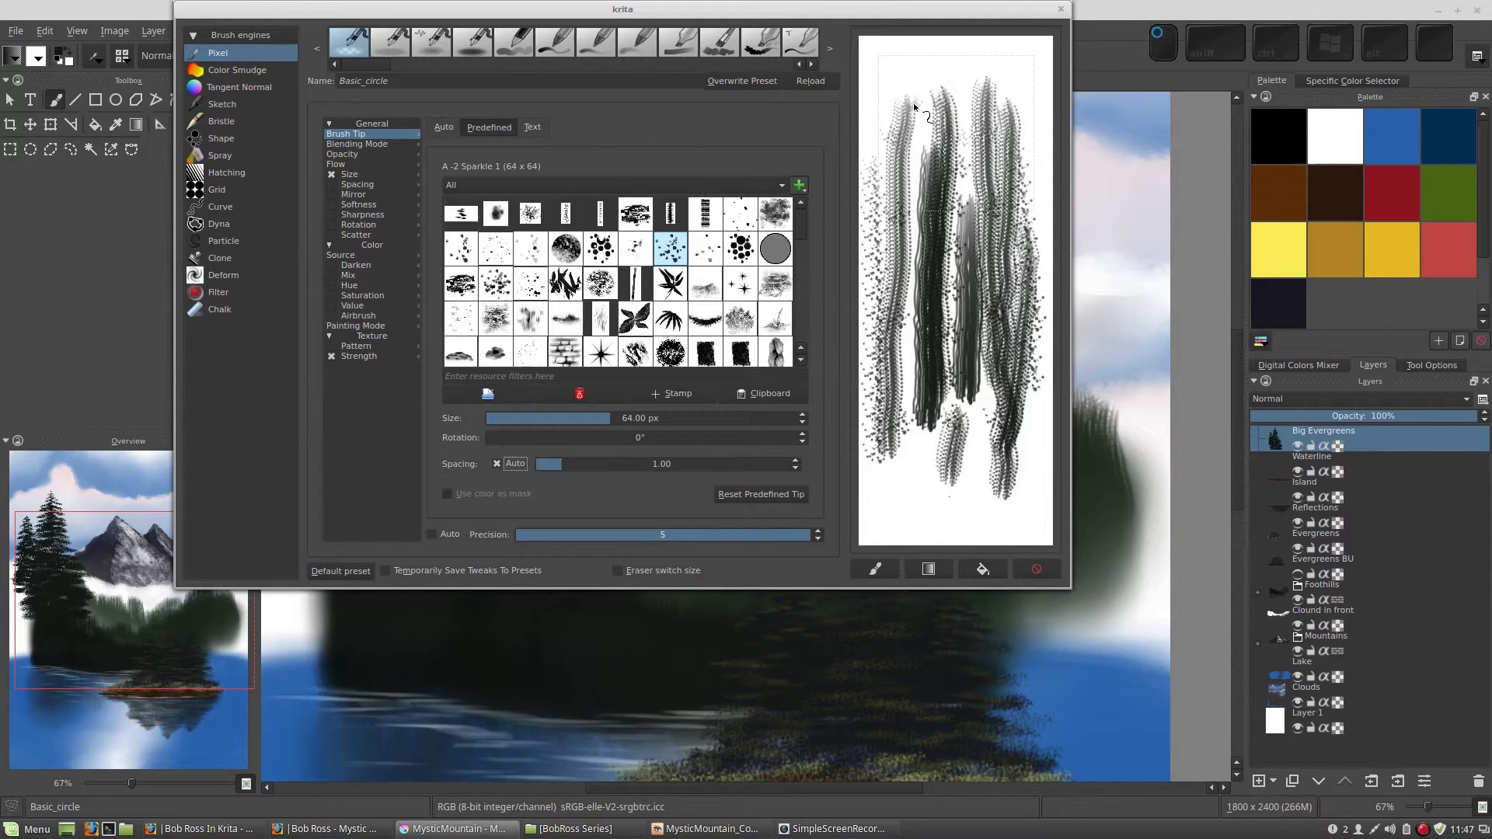
left_click_drag(922, 109, 906, 462)
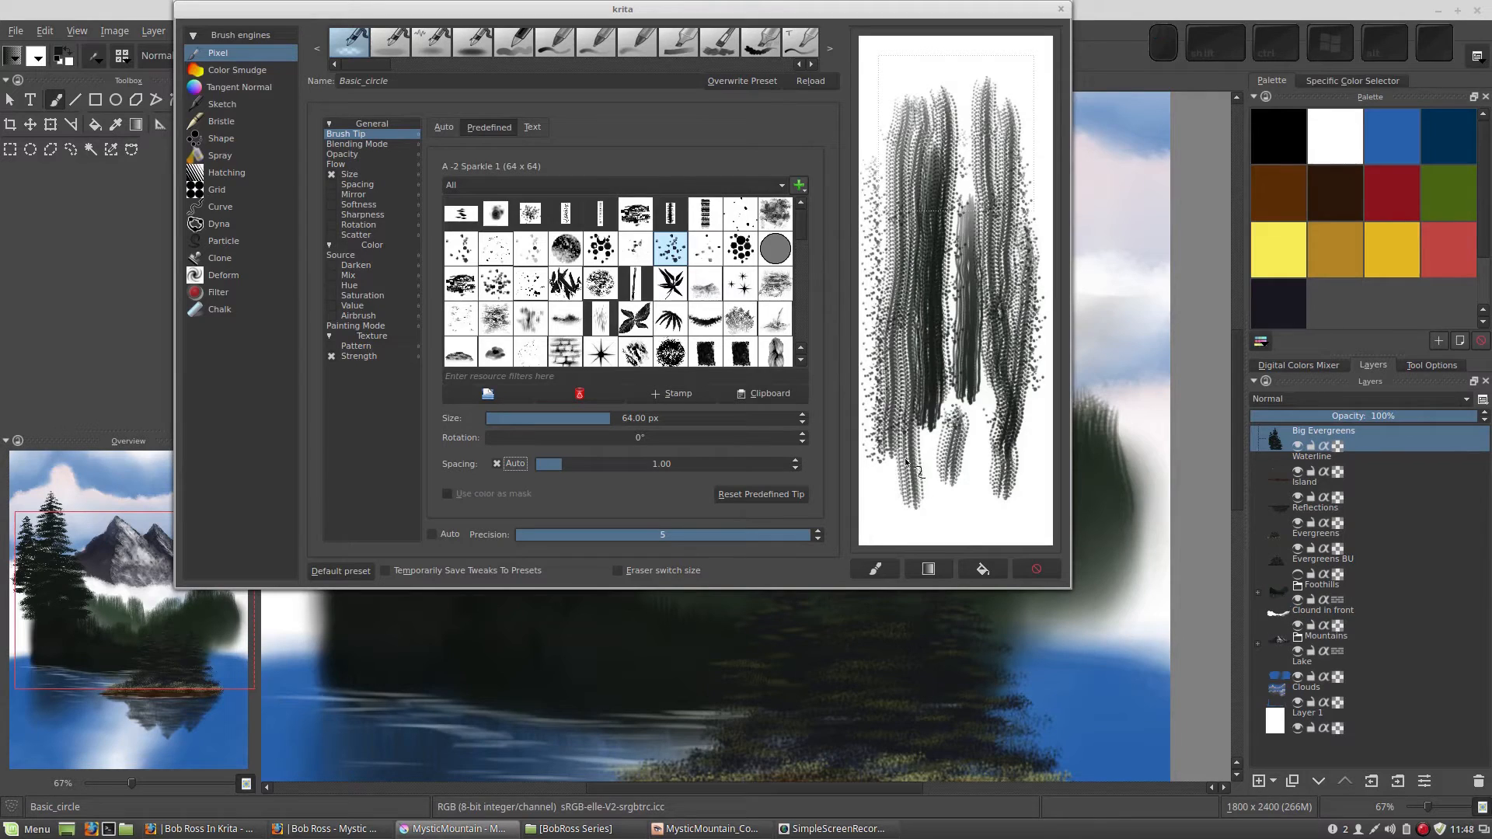
Step: Clear the scratchpad and paint three curved test strokes with the automatically spaced Sparkle tip
left_click(983, 568)
mouse_move(935, 160)
left_mouse_down()
mouse_move(921, 315)
mouse_move(940, 377)
left_mouse_up()
mouse_move(976, 225)
left_mouse_down()
mouse_move(960, 358)
mouse_move(981, 426)
left_mouse_up()
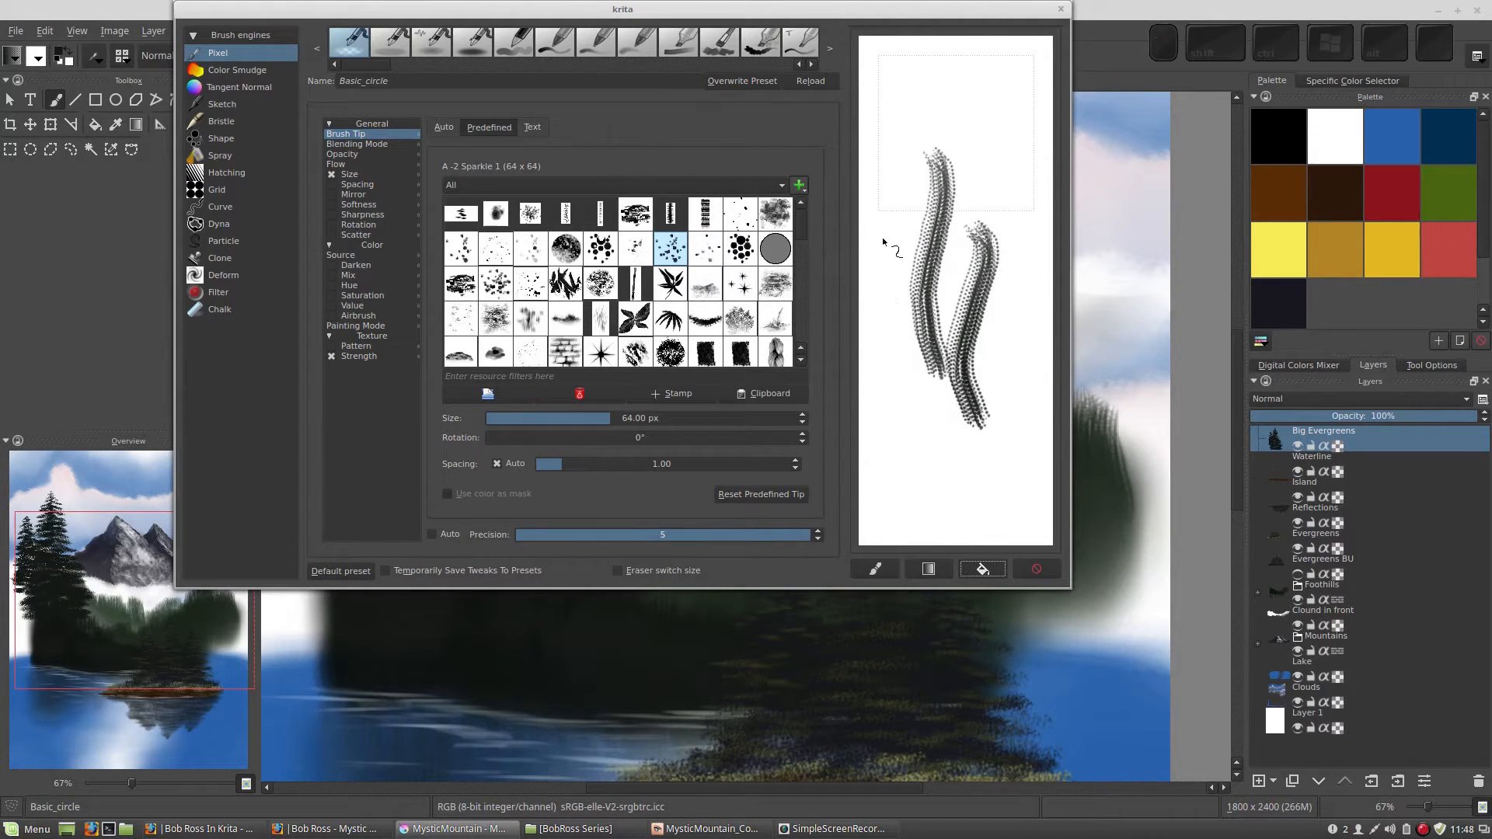
left_click_drag(882, 236, 915, 454)
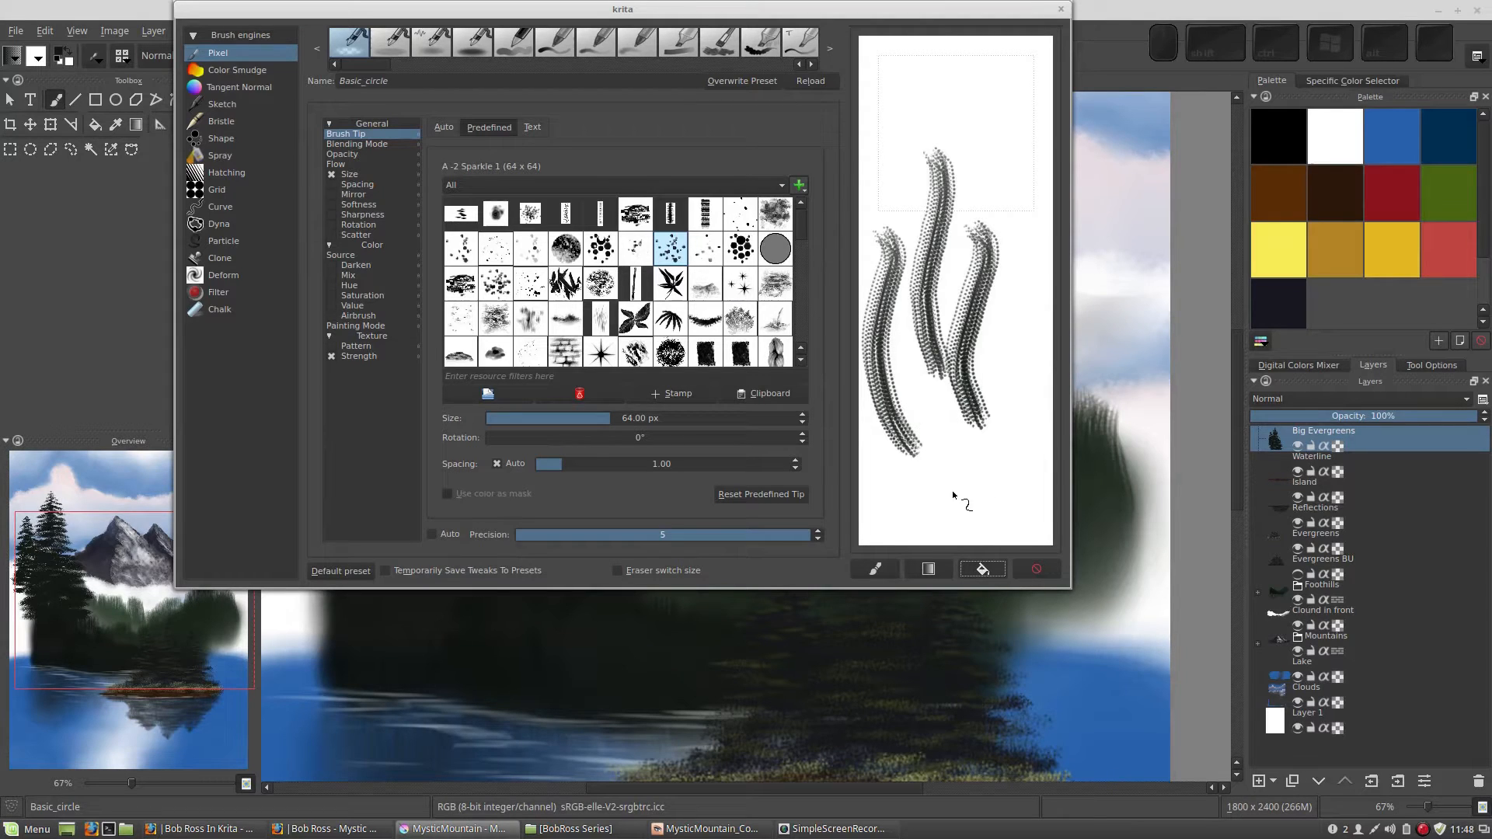
Step: Set the Sparkle tip size to 100 px and paint long, curved test strokes on the scratchpad
left_click(613, 420)
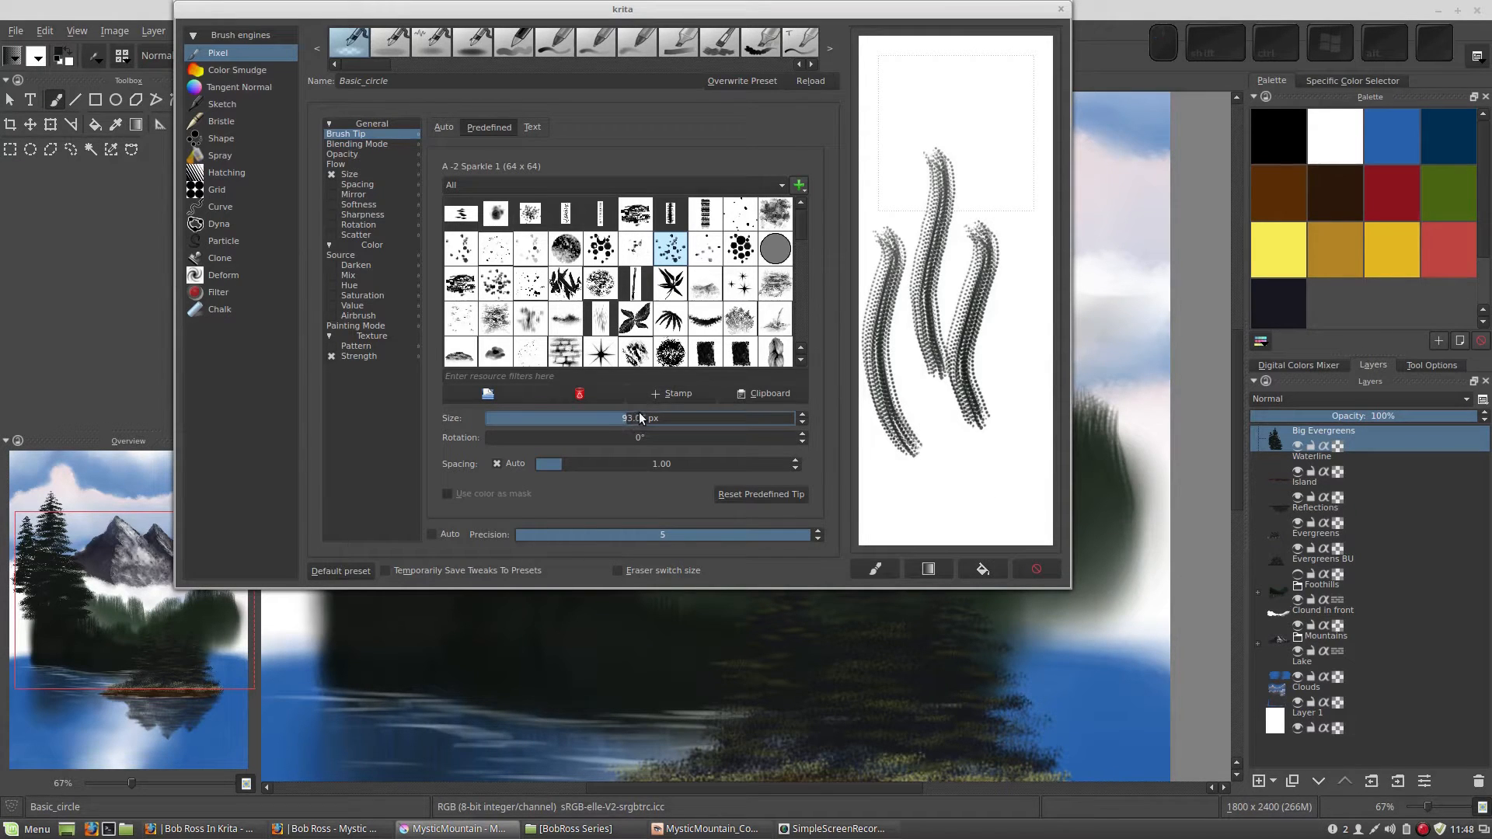
type("100")
key("Return")
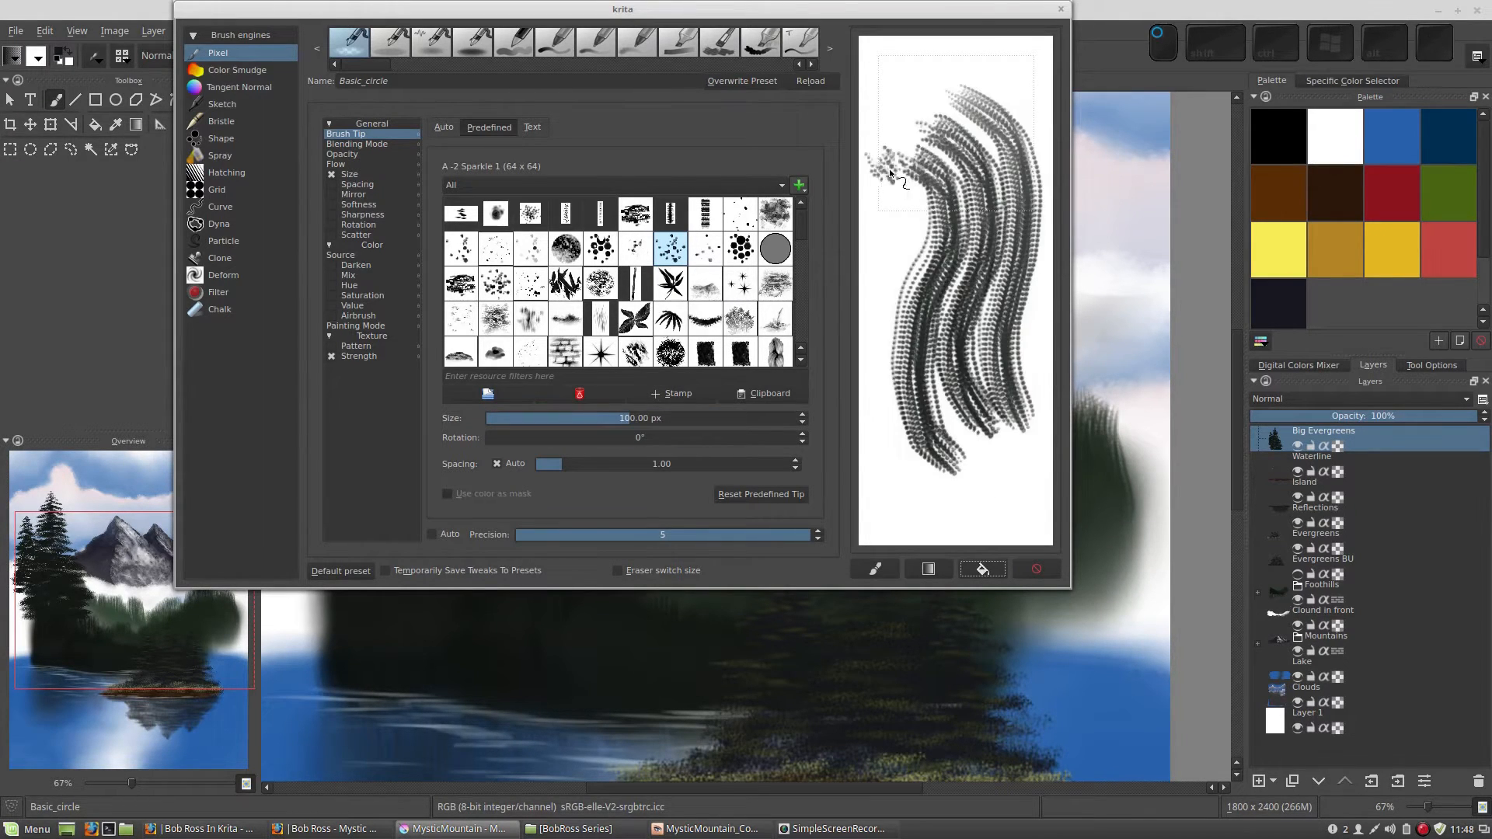
mouse_move(889, 173)
left_mouse_down()
mouse_move(874, 310)
mouse_move(909, 451)
left_mouse_up()
mouse_move(886, 106)
left_mouse_down()
mouse_move(928, 232)
mouse_move(923, 384)
left_mouse_up()
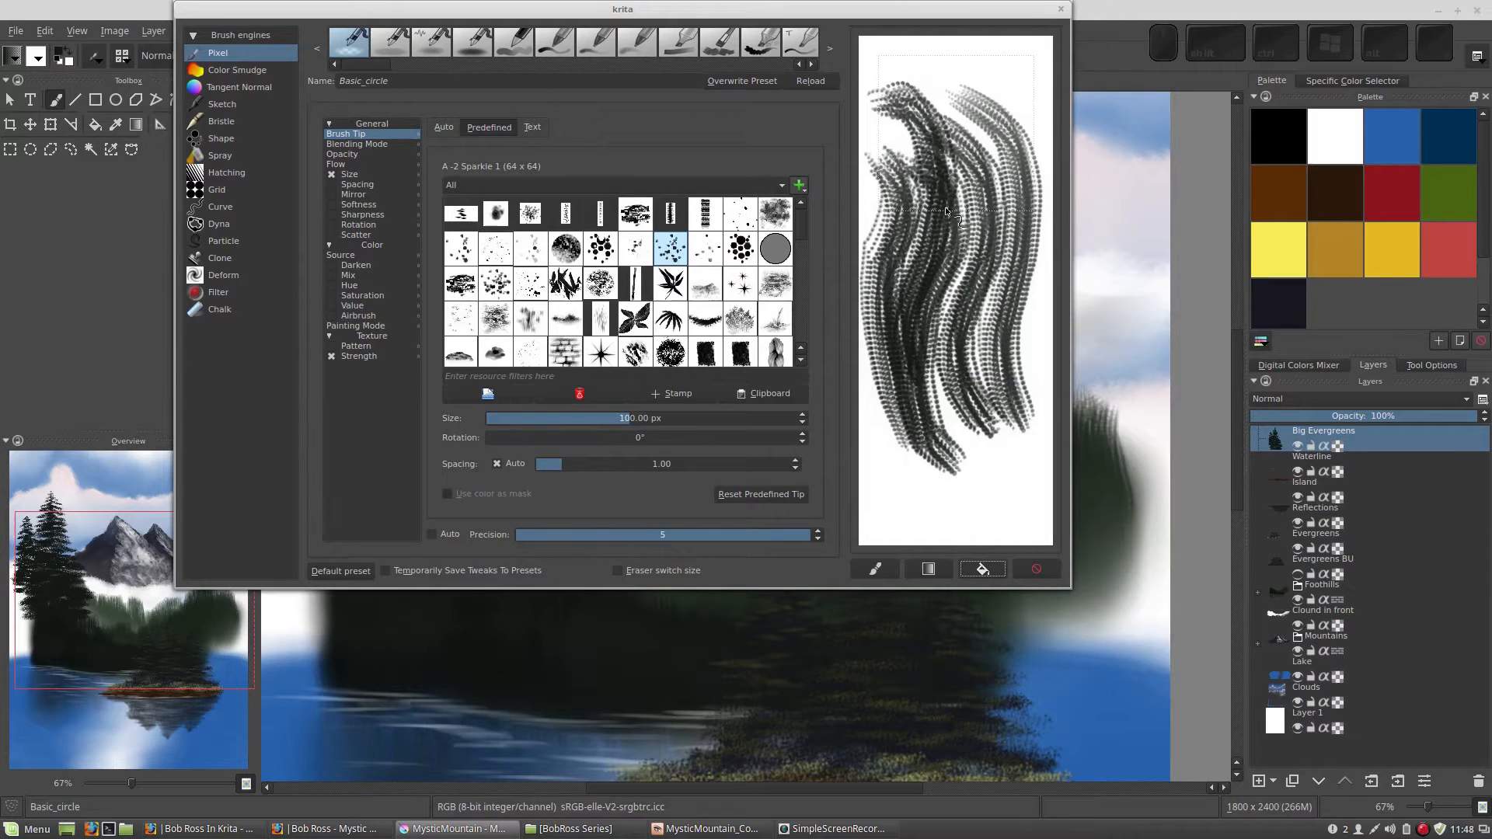
left_click_drag(961, 86, 1018, 147)
Step: Make Fuzzy the only sensor for the brush's Rotation option and paint a vertical test stroke on the cleared scratchpad
left_click(349, 224)
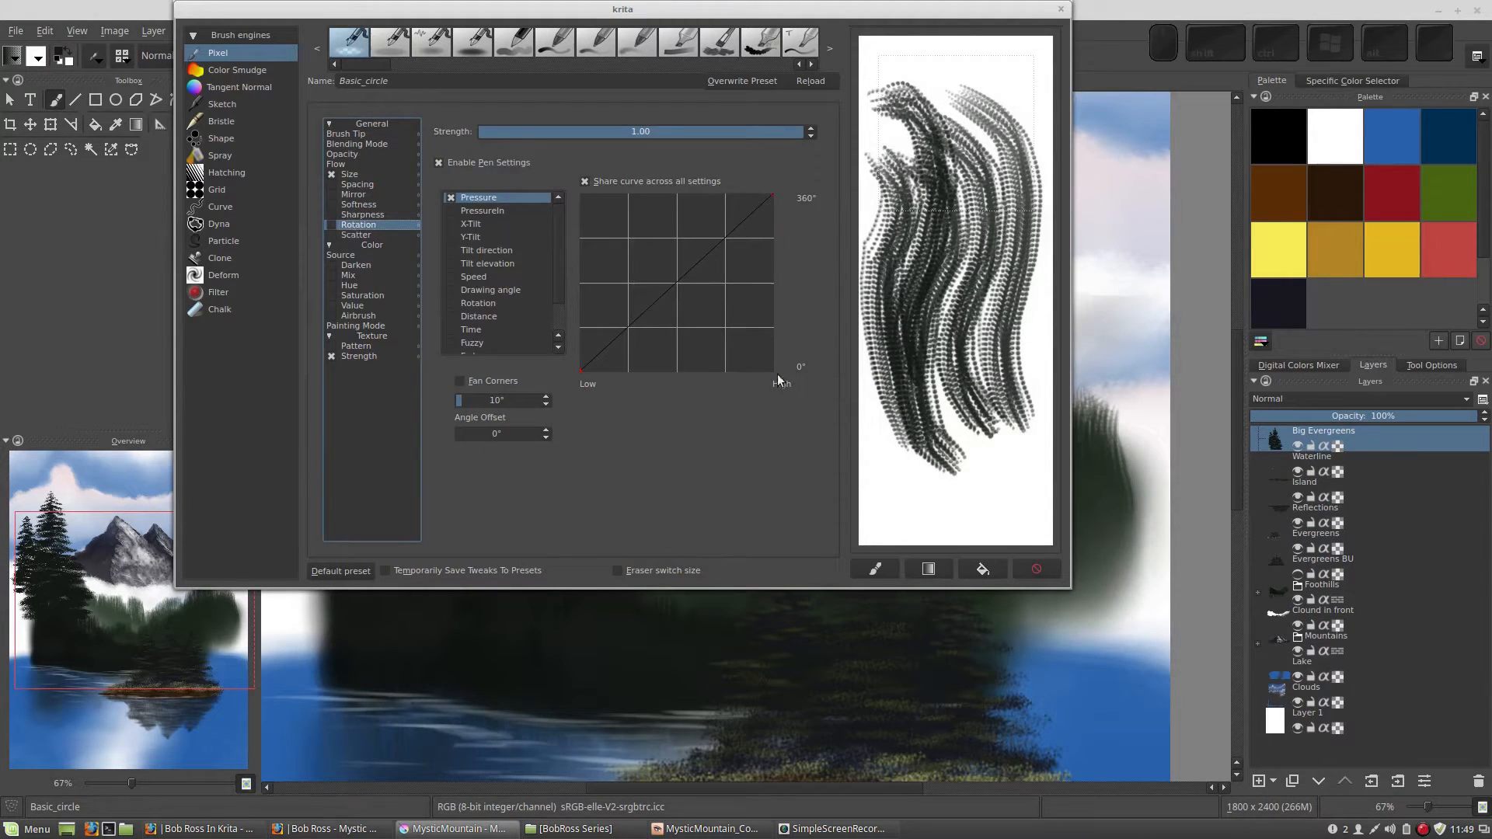
left_click(976, 571)
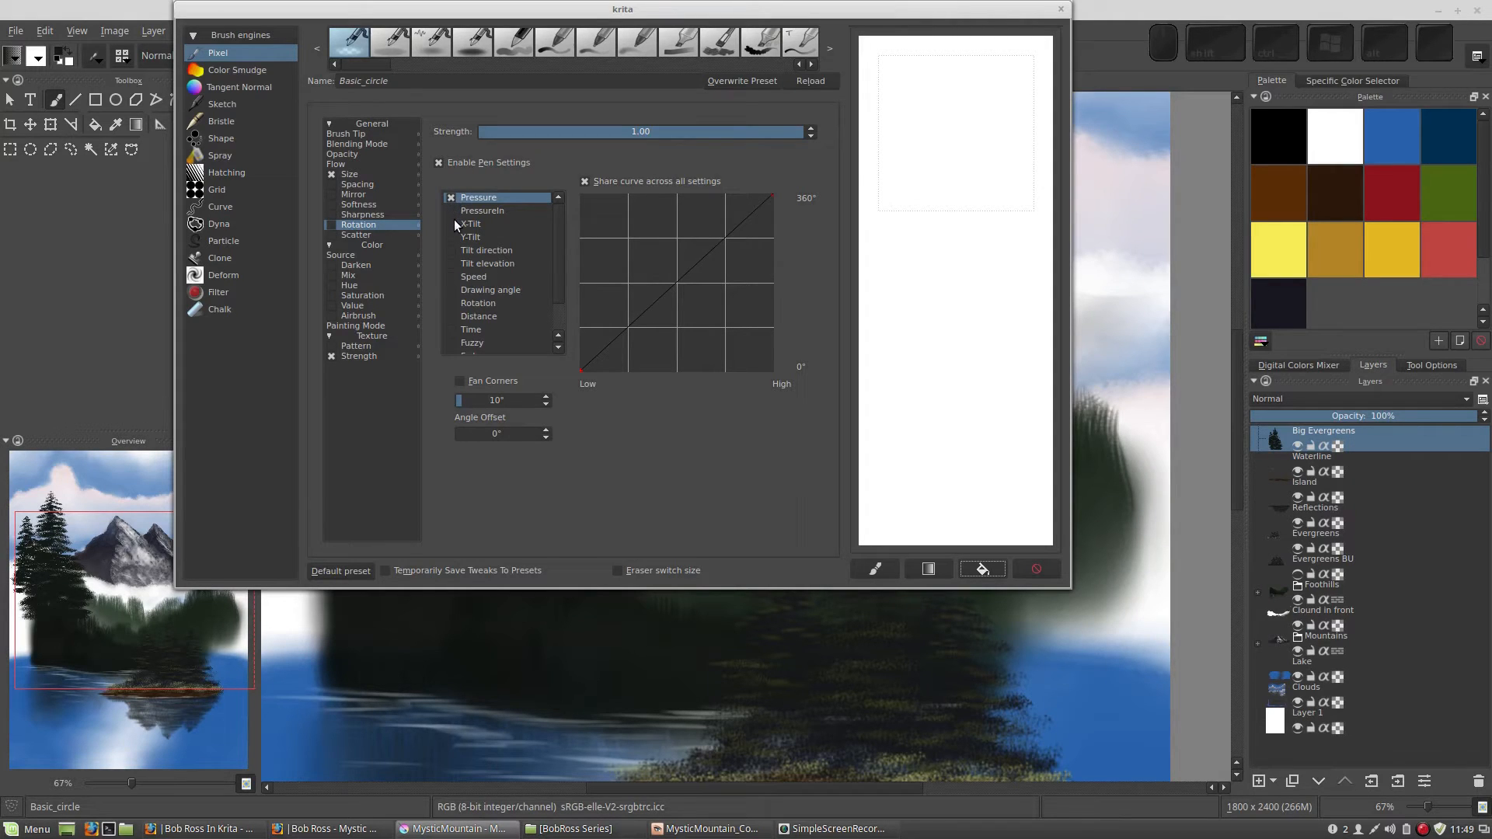
left_click(459, 343)
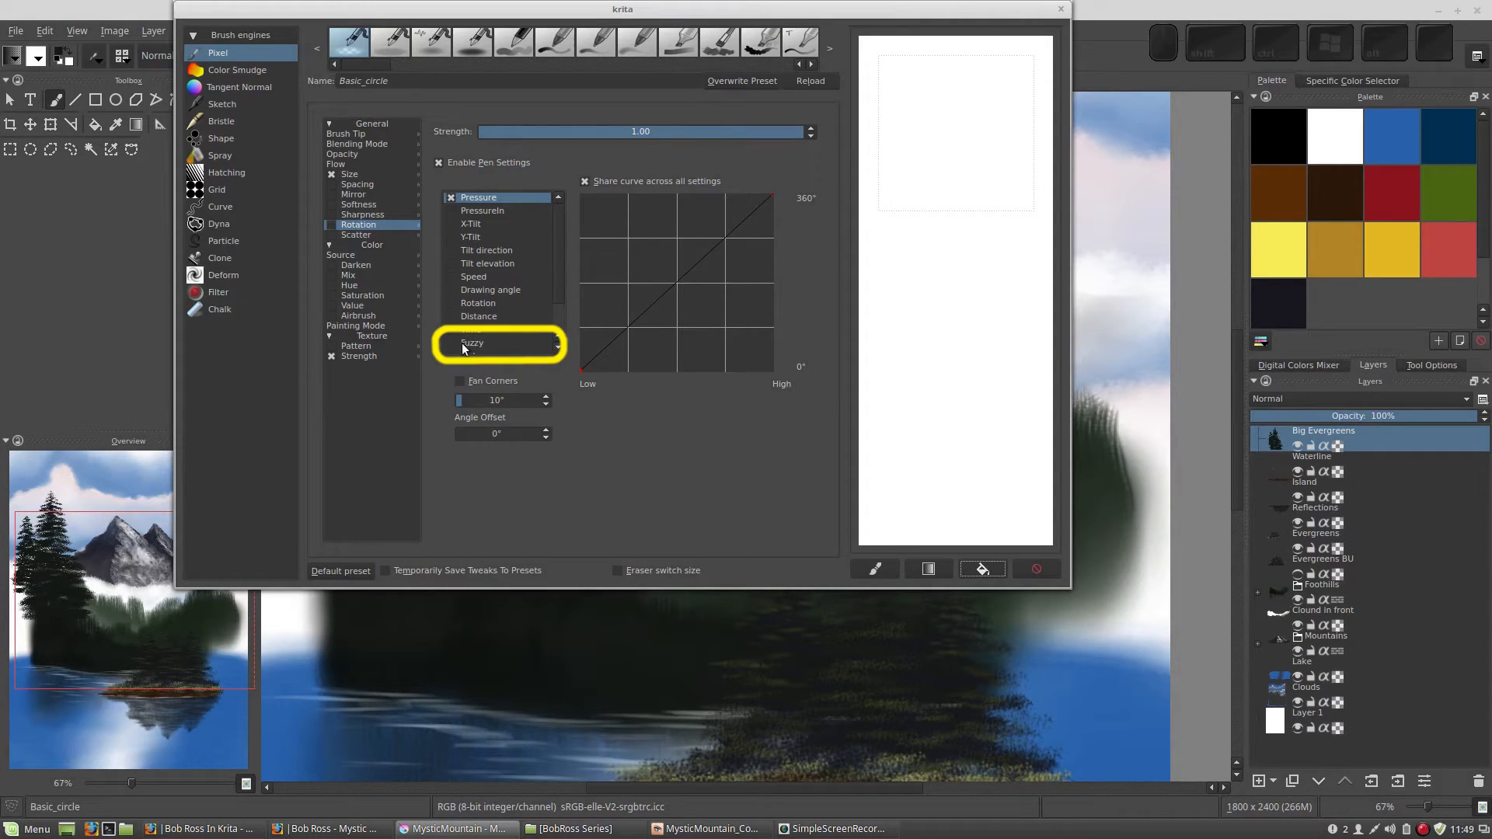
left_click(452, 343)
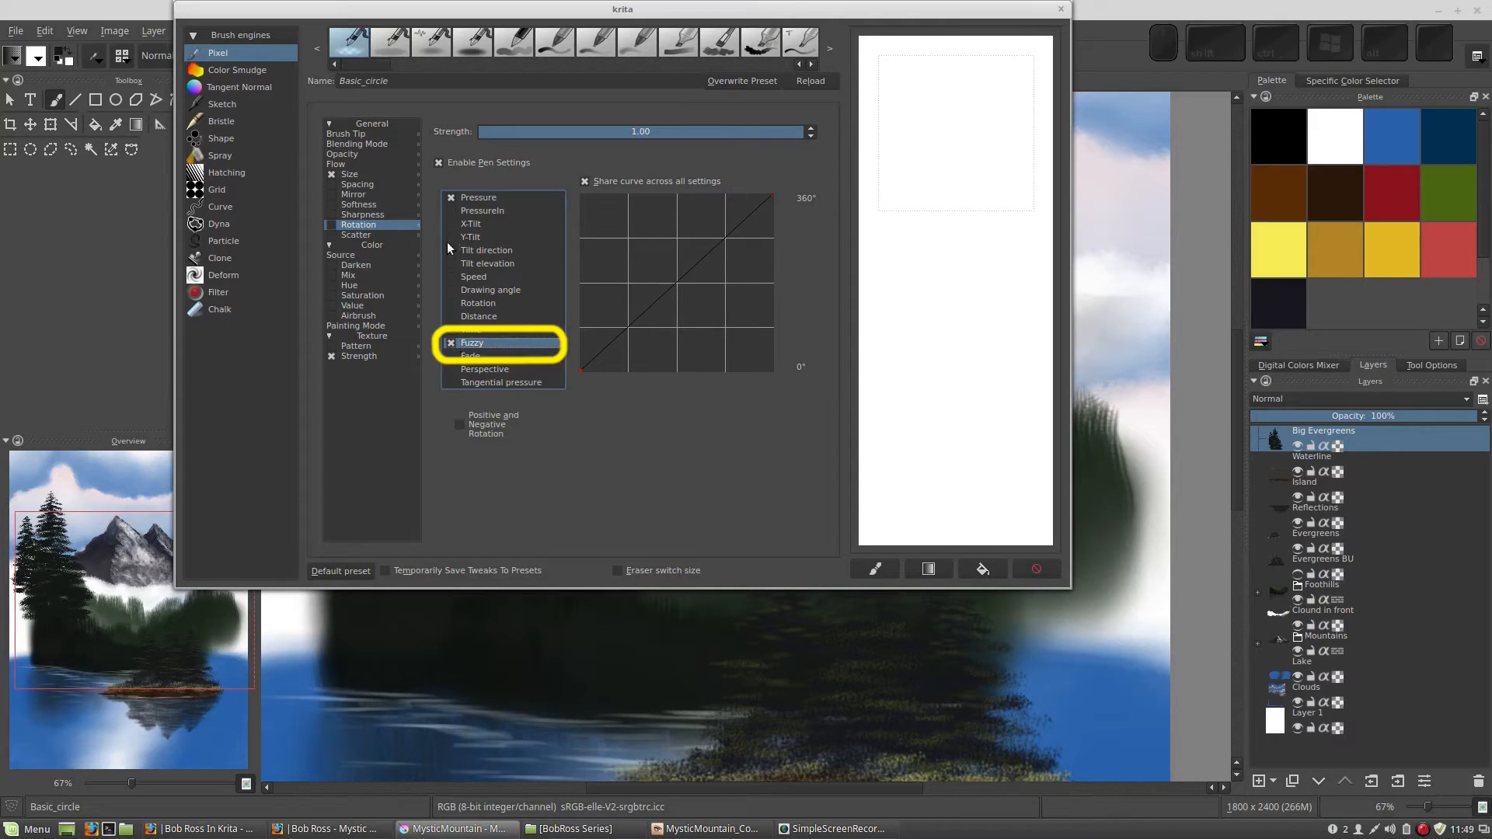
left_click(450, 197)
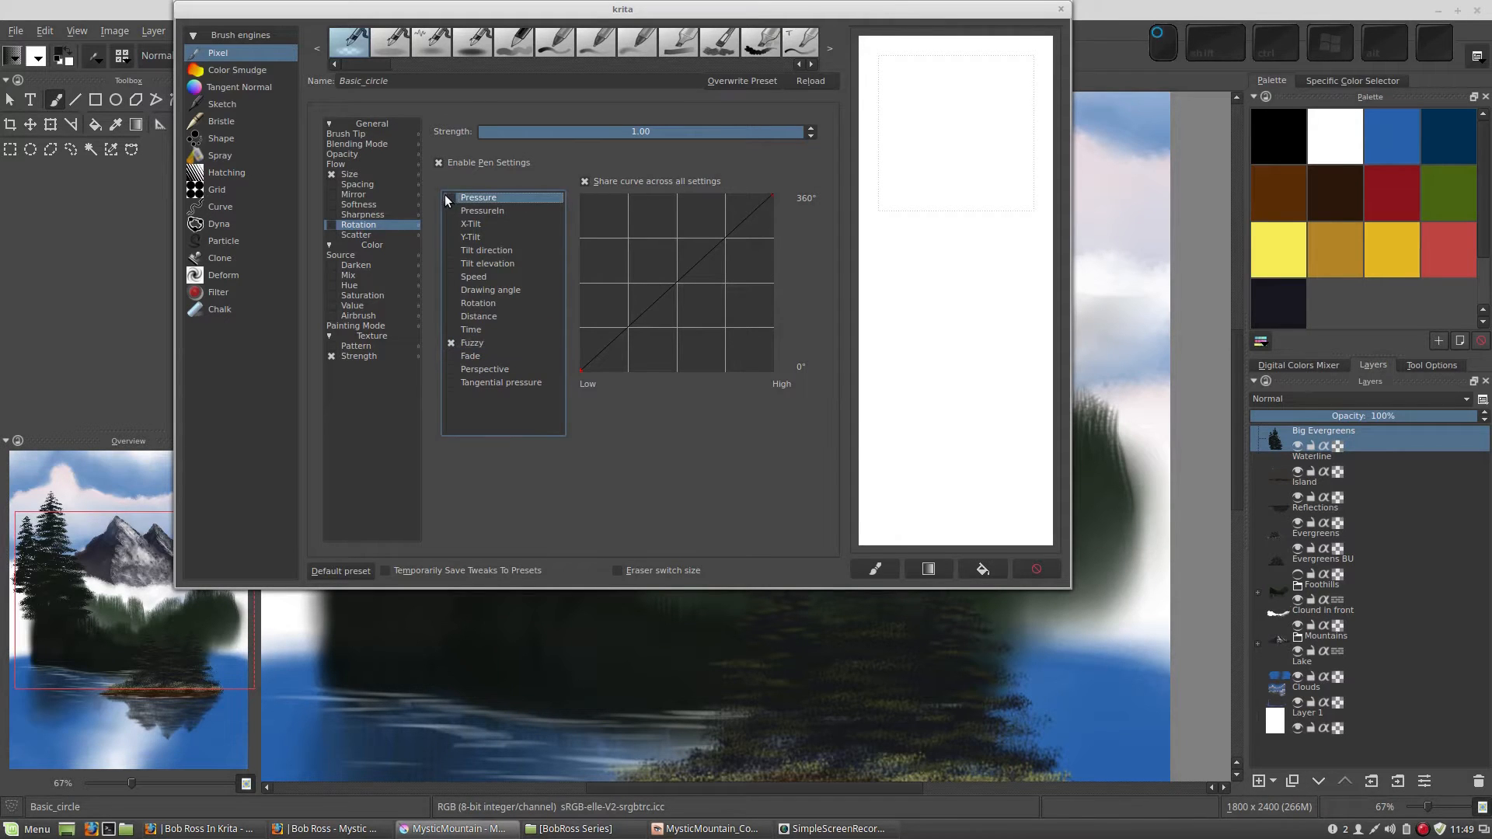
left_click(470, 342)
left_click_drag(913, 134, 944, 497)
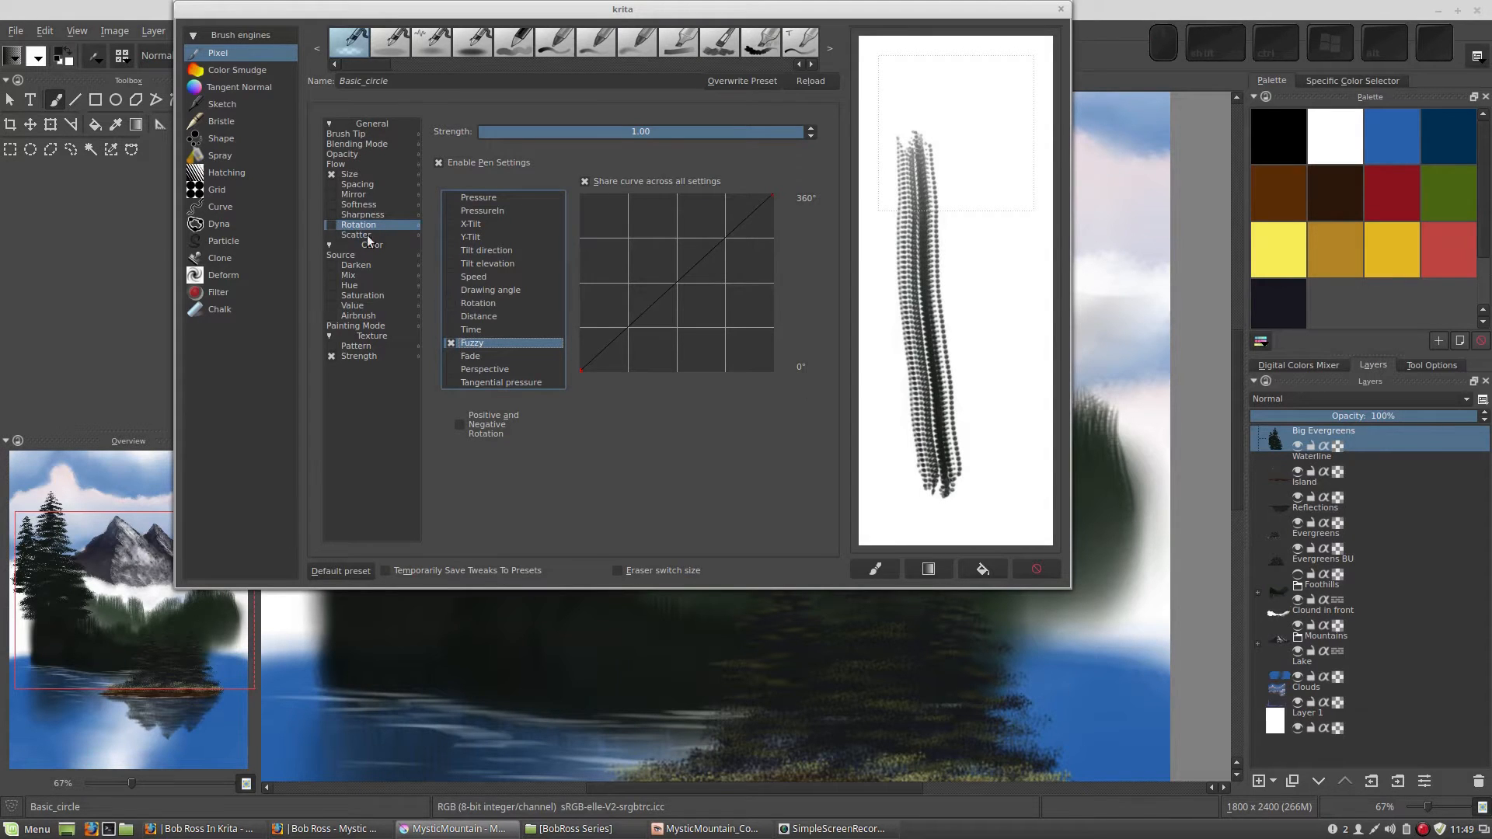
Step: Enable the Rotation option for the brush and paint long, curved test strokes around the existing one
left_click(333, 225)
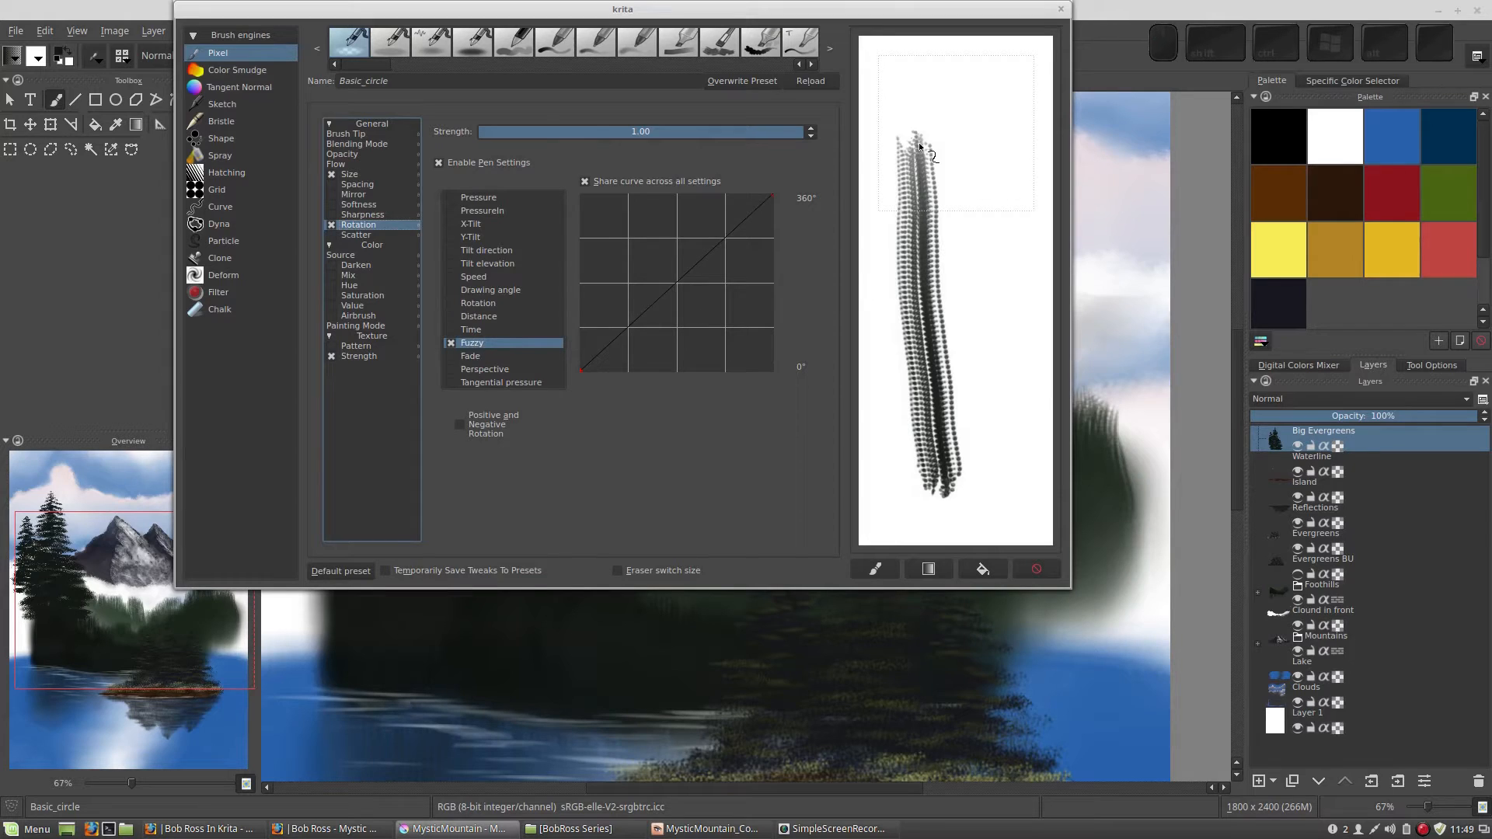
mouse_move(939, 155)
left_mouse_down()
mouse_move(946, 180)
mouse_move(969, 159)
left_mouse_up()
left_click_drag(977, 314, 1007, 483)
left_click_drag(921, 97, 934, 91)
left_click_drag(1000, 149, 1009, 400)
mouse_move(917, 179)
left_mouse_down()
mouse_move(874, 226)
mouse_move(942, 410)
left_mouse_up()
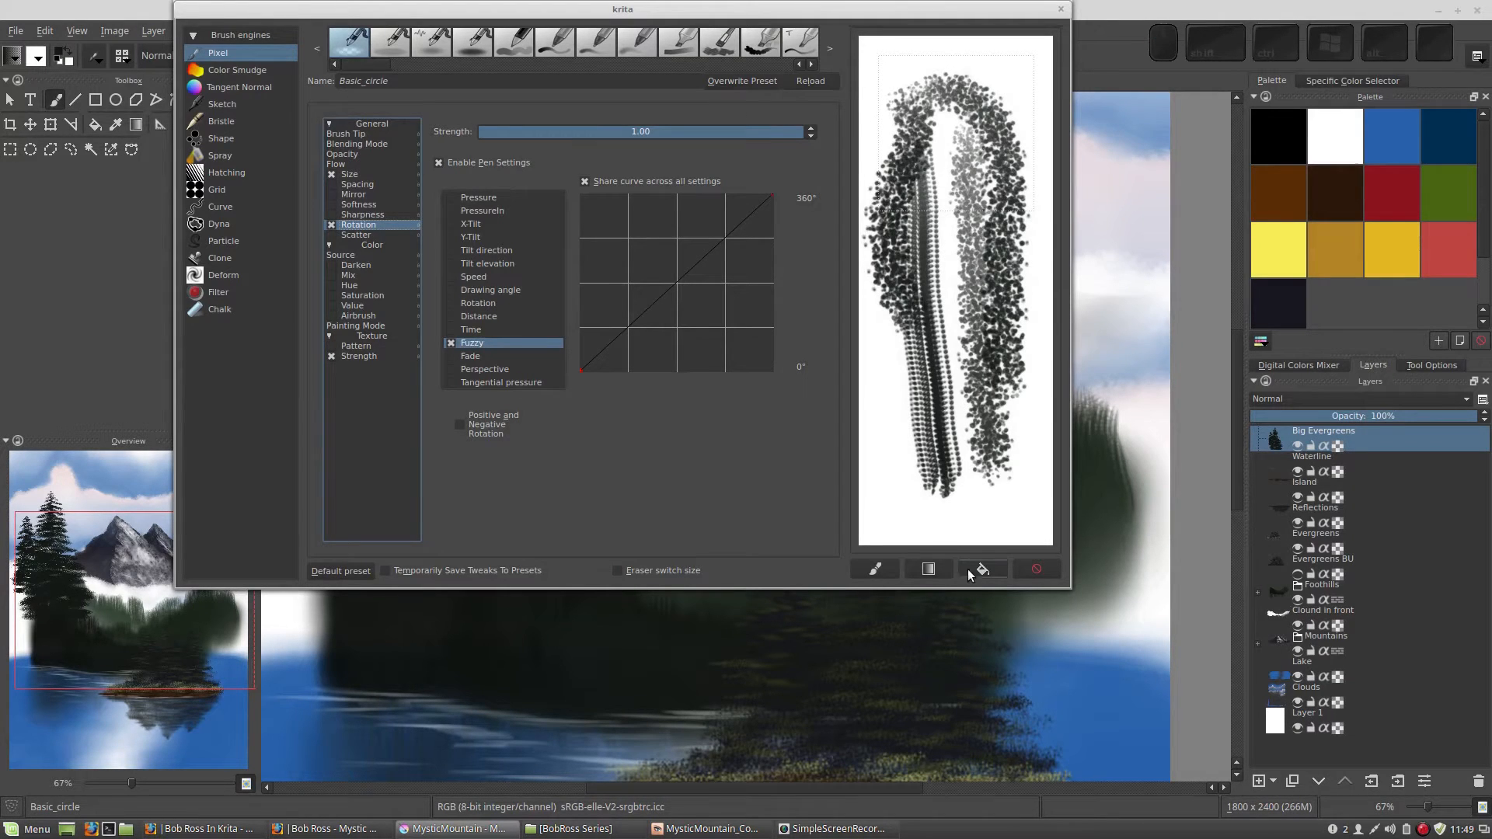
Step: Clear the scratchpad and paint two parallel vertical test strokes with the randomly rotated tip, increasing pressure along each
left_click(983, 569)
left_click_drag(930, 100, 932, 144)
left_click_drag(937, 212, 944, 389)
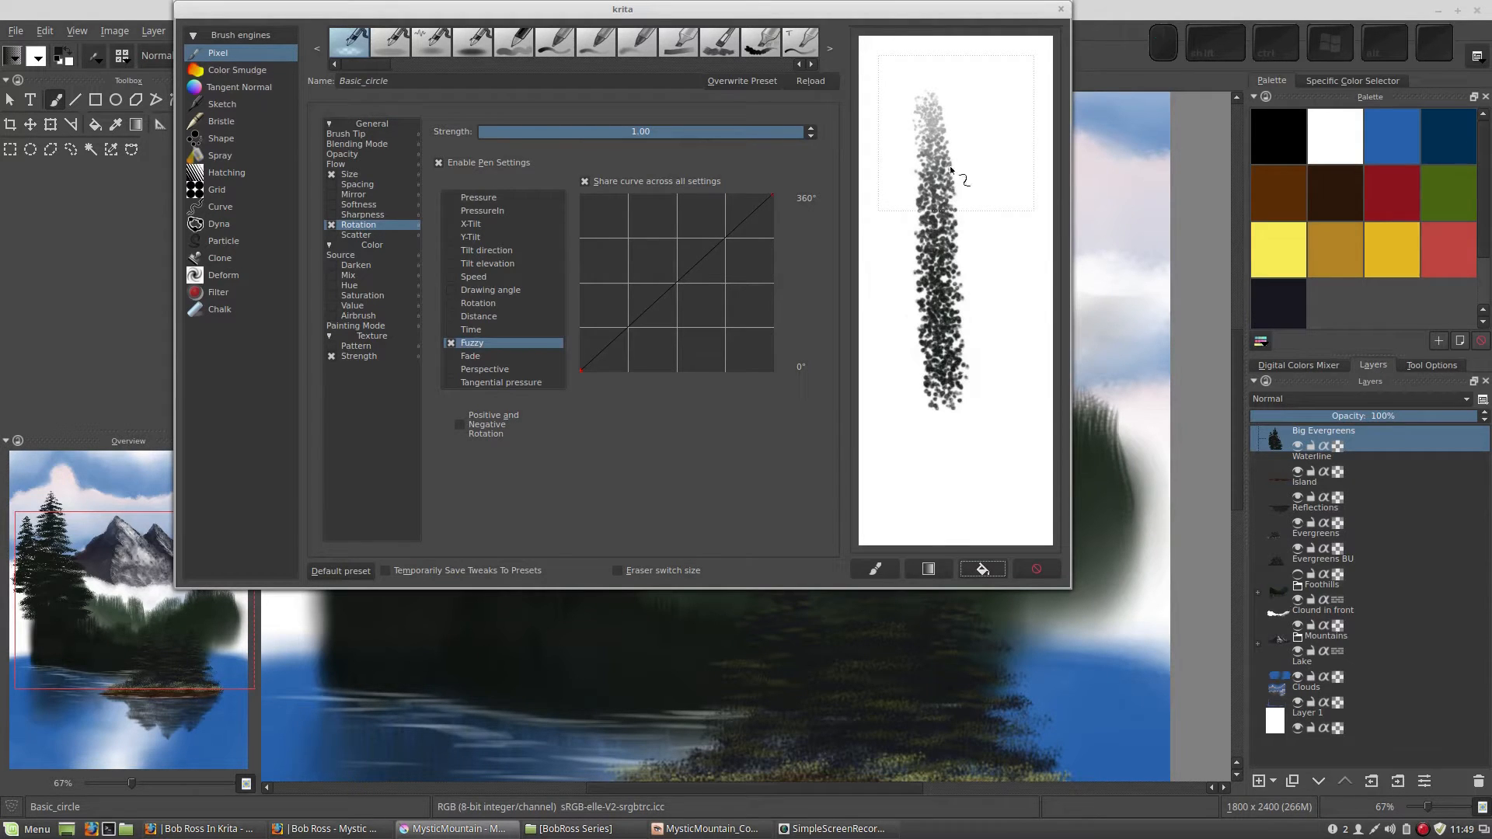
left_click_drag(992, 102, 997, 389)
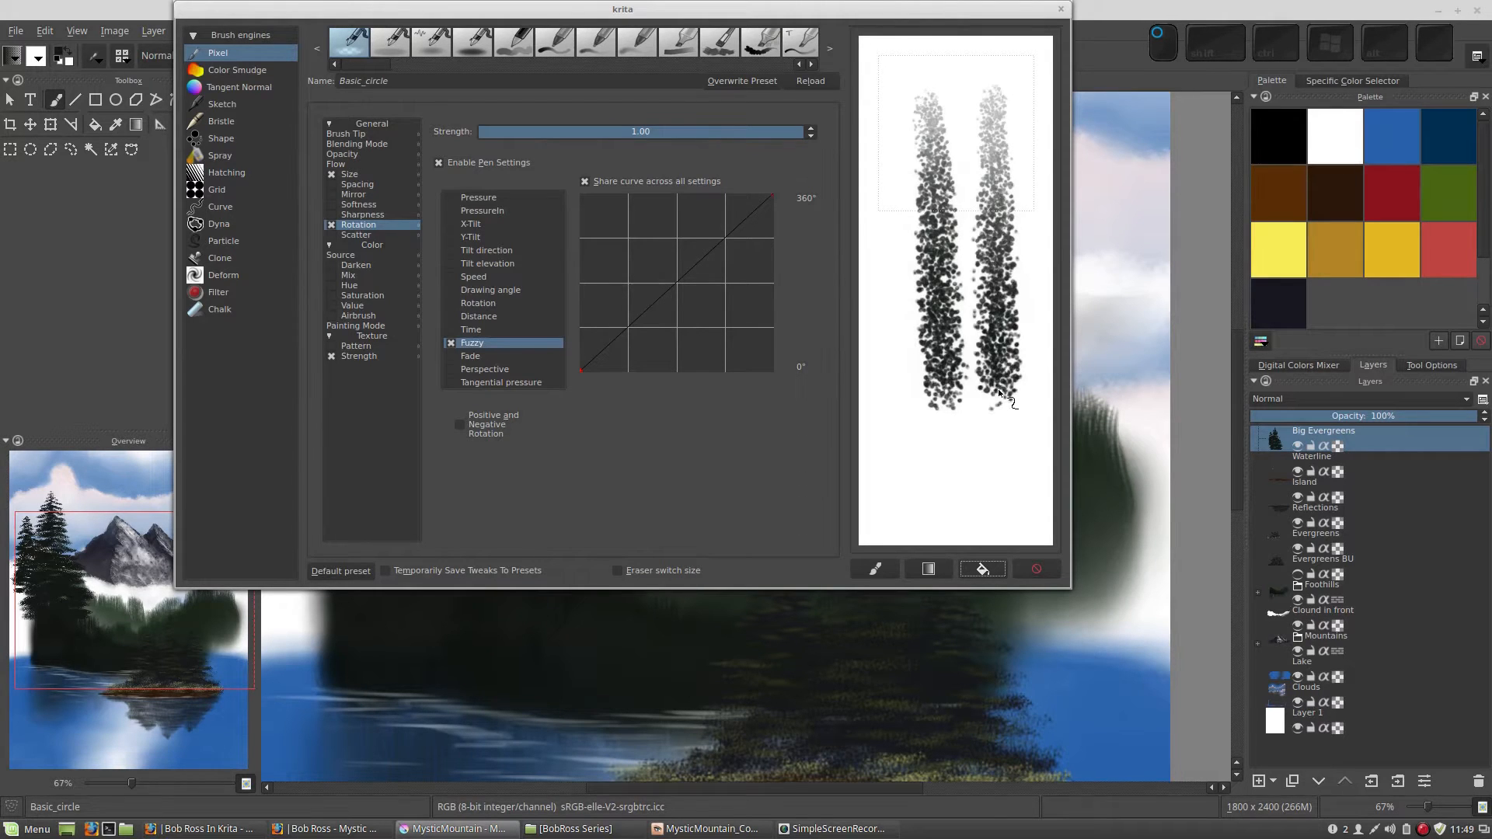
Step: Review the Size and Opacity pressure curves and paint a third vertical test stroke beside the other two
left_click(350, 175)
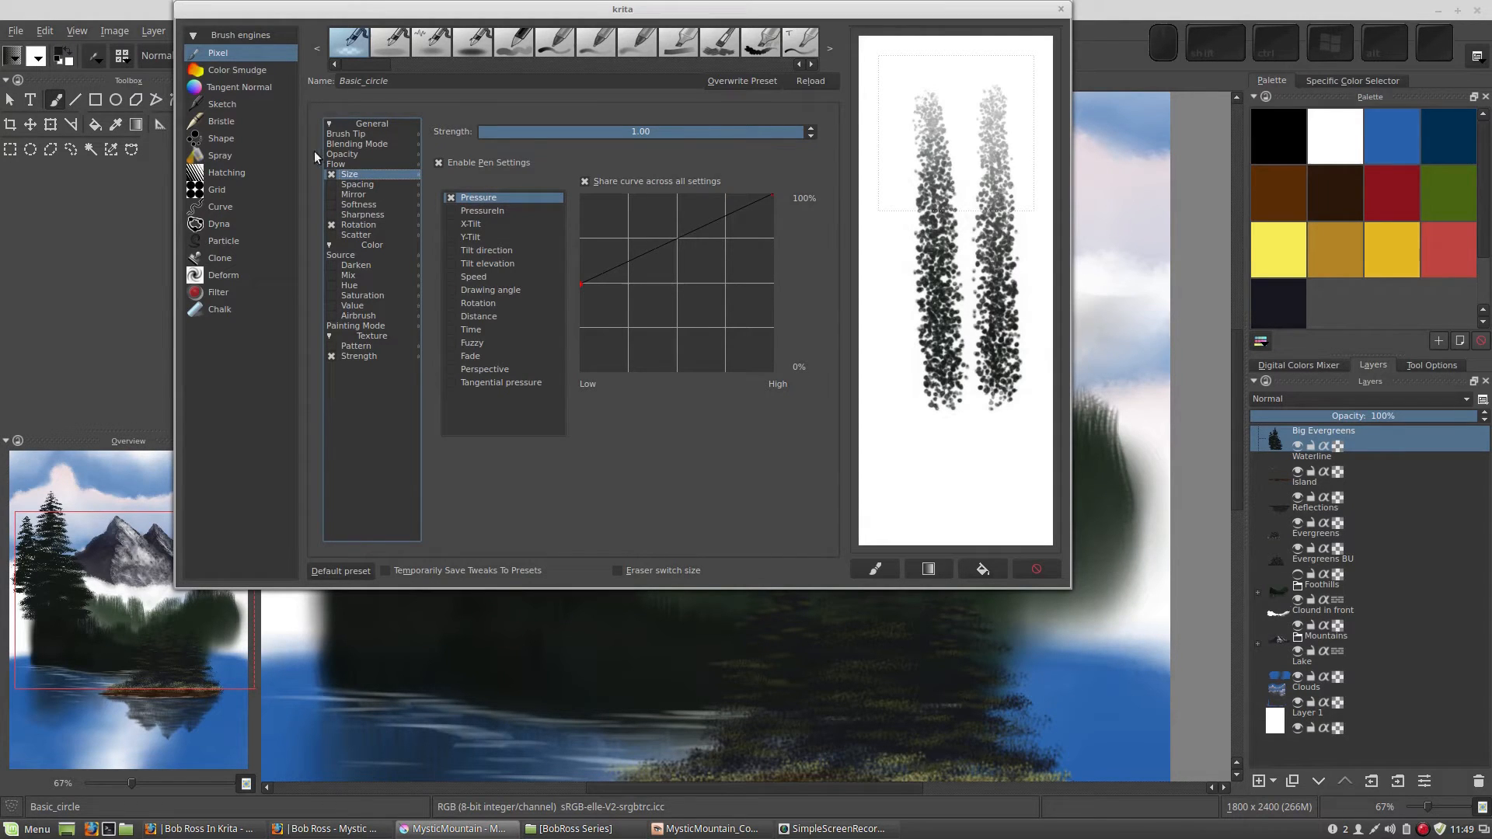
left_click(341, 154)
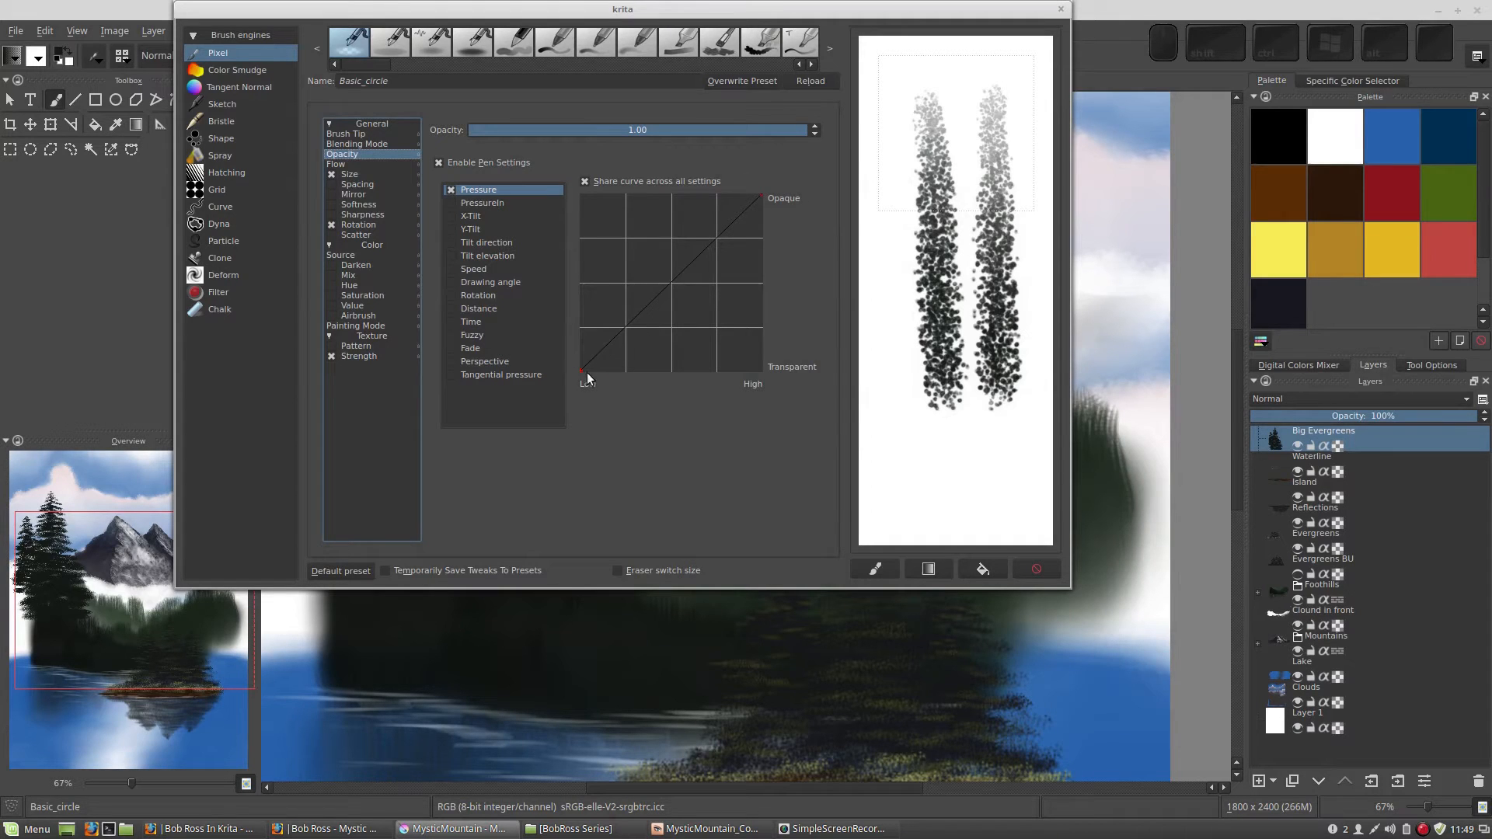
mouse_move(881, 173)
left_mouse_down()
mouse_move(903, 282)
mouse_move(886, 443)
mouse_move(897, 474)
left_mouse_up()
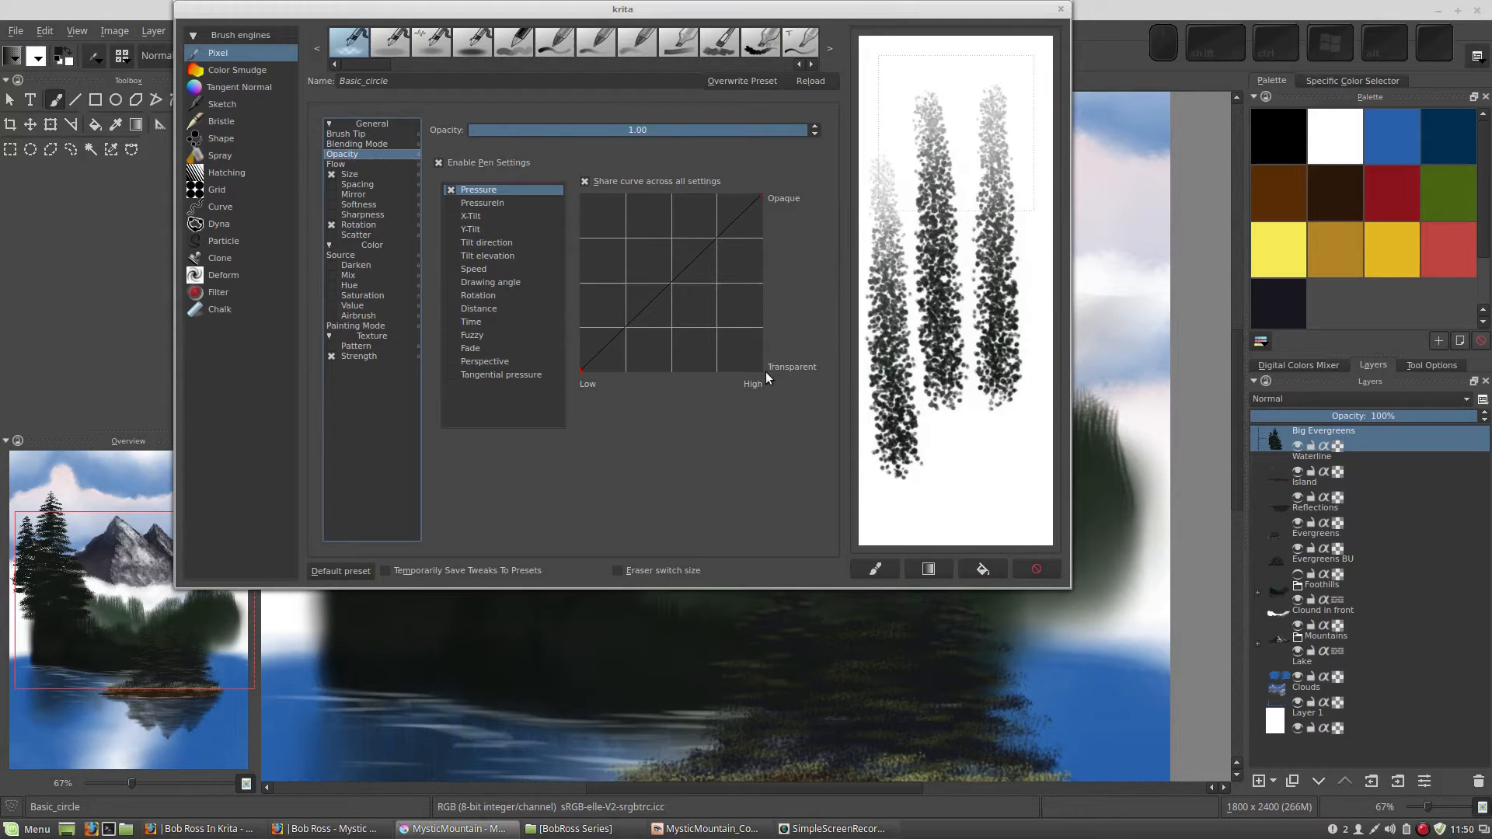
Step: Clear the scratchpad and switch the painting colour to an olive green from the recently used colours
left_click(982, 568)
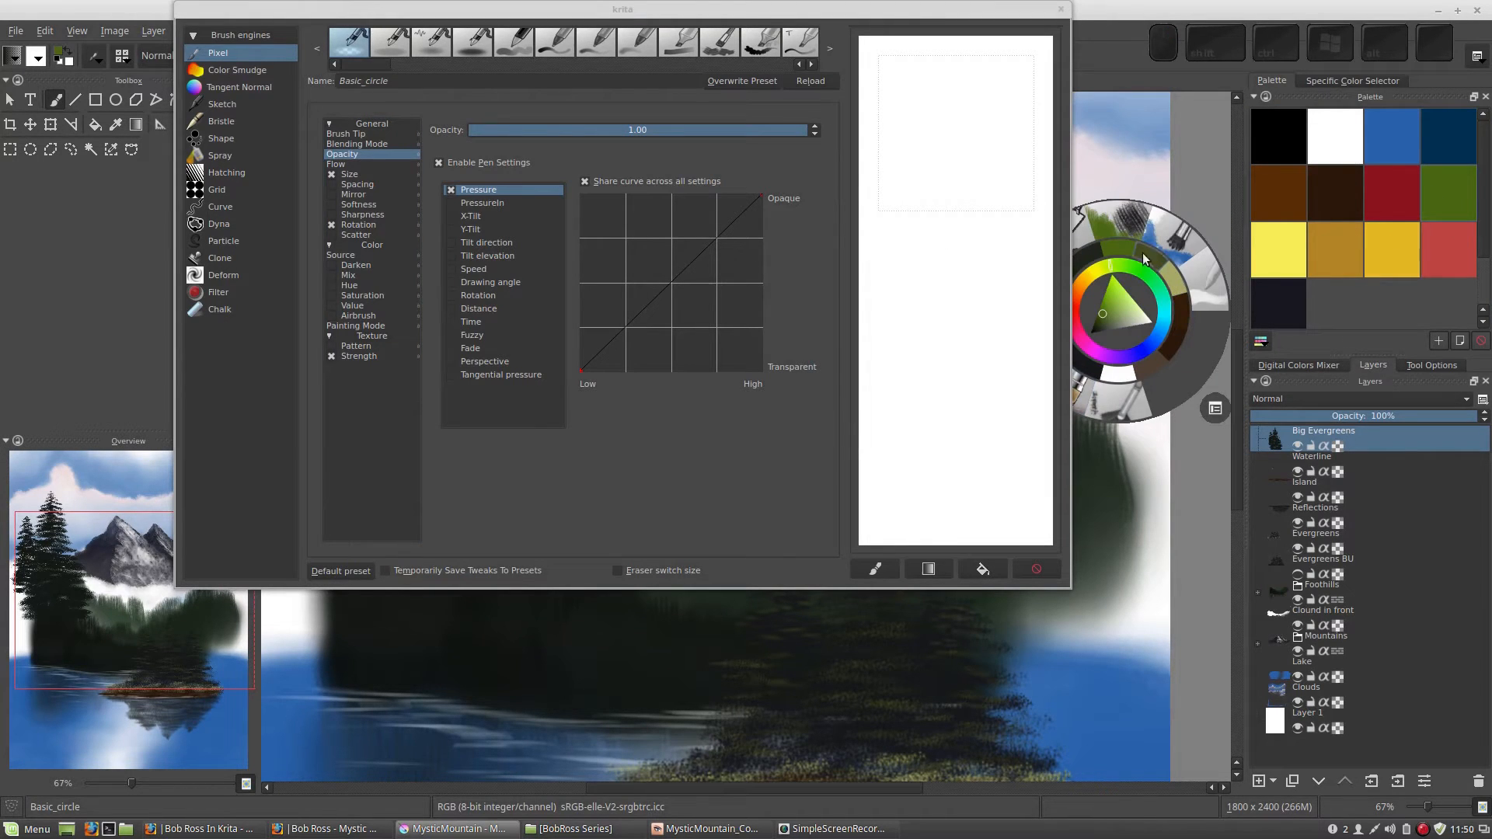
left_click(1148, 258)
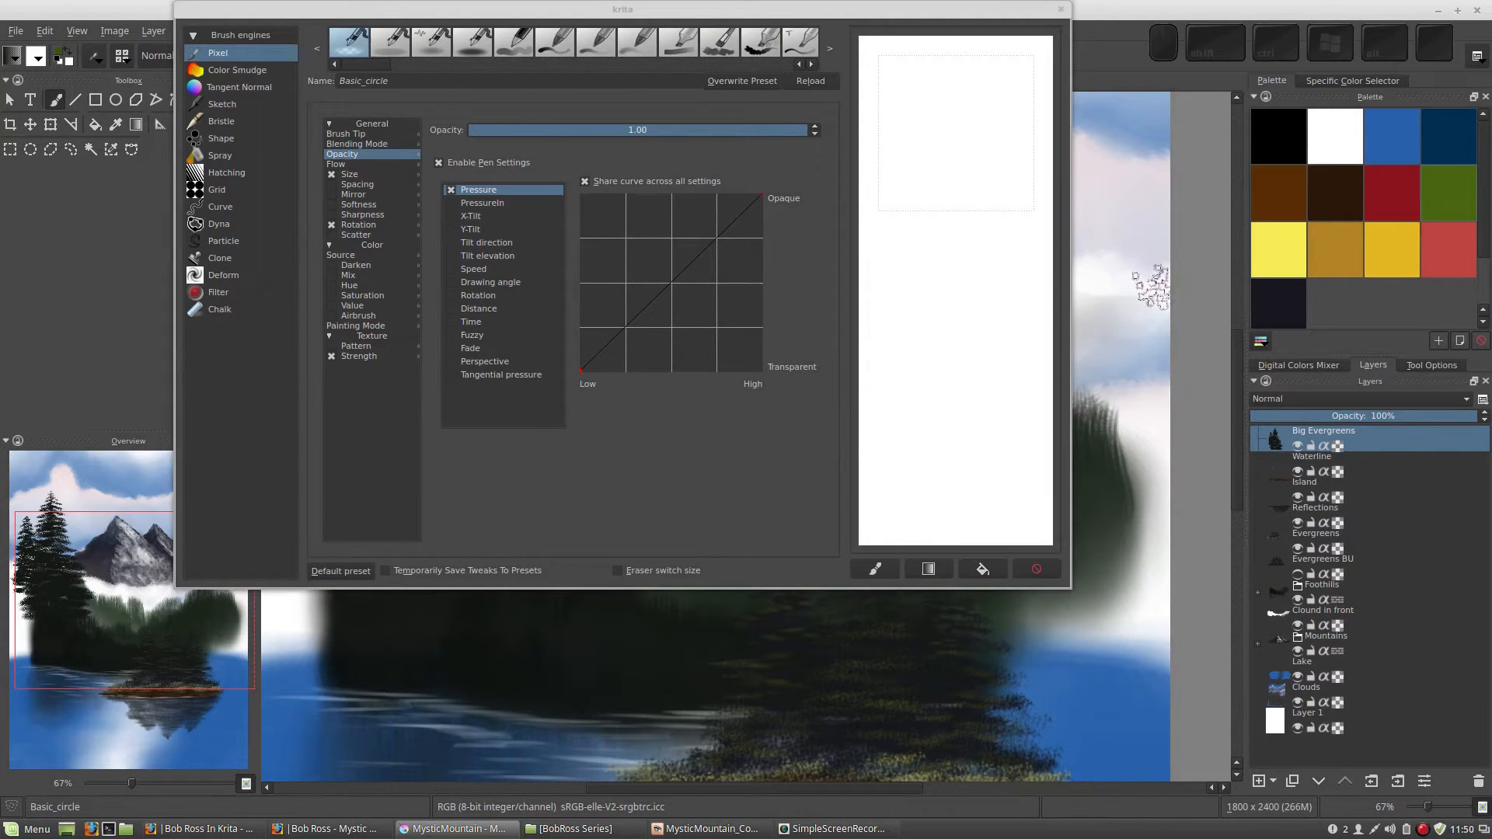
right_click(1159, 297)
left_click(1148, 234)
Step: Cover most of the scratchpad with overlapping olive-green zigzag foliage strokes
mouse_move(941, 266)
left_mouse_down()
mouse_move(925, 324)
mouse_move(979, 324)
left_mouse_up()
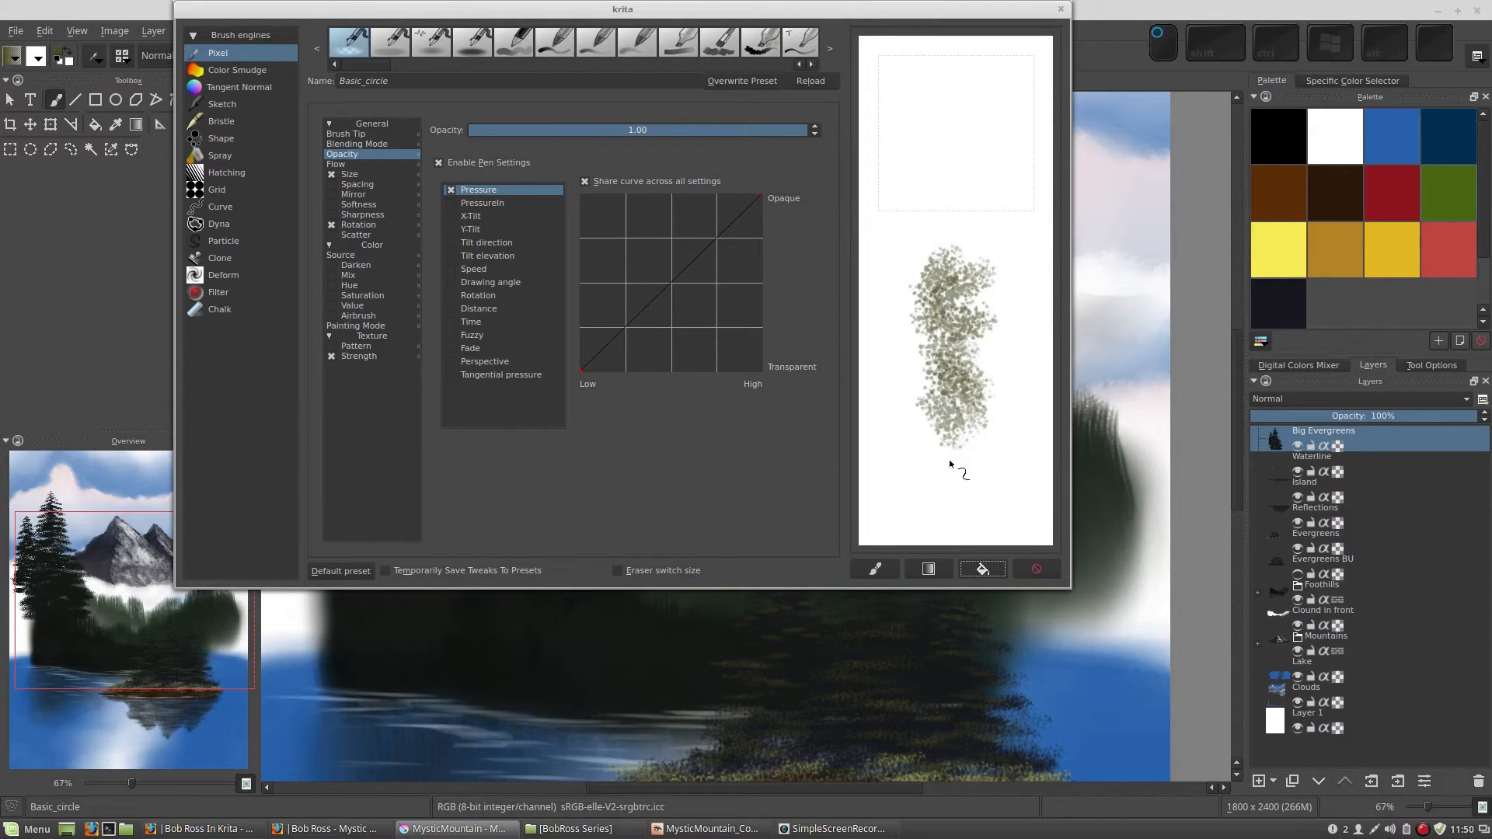
mouse_move(949, 459)
left_mouse_down()
mouse_move(992, 435)
mouse_move(976, 410)
left_mouse_up()
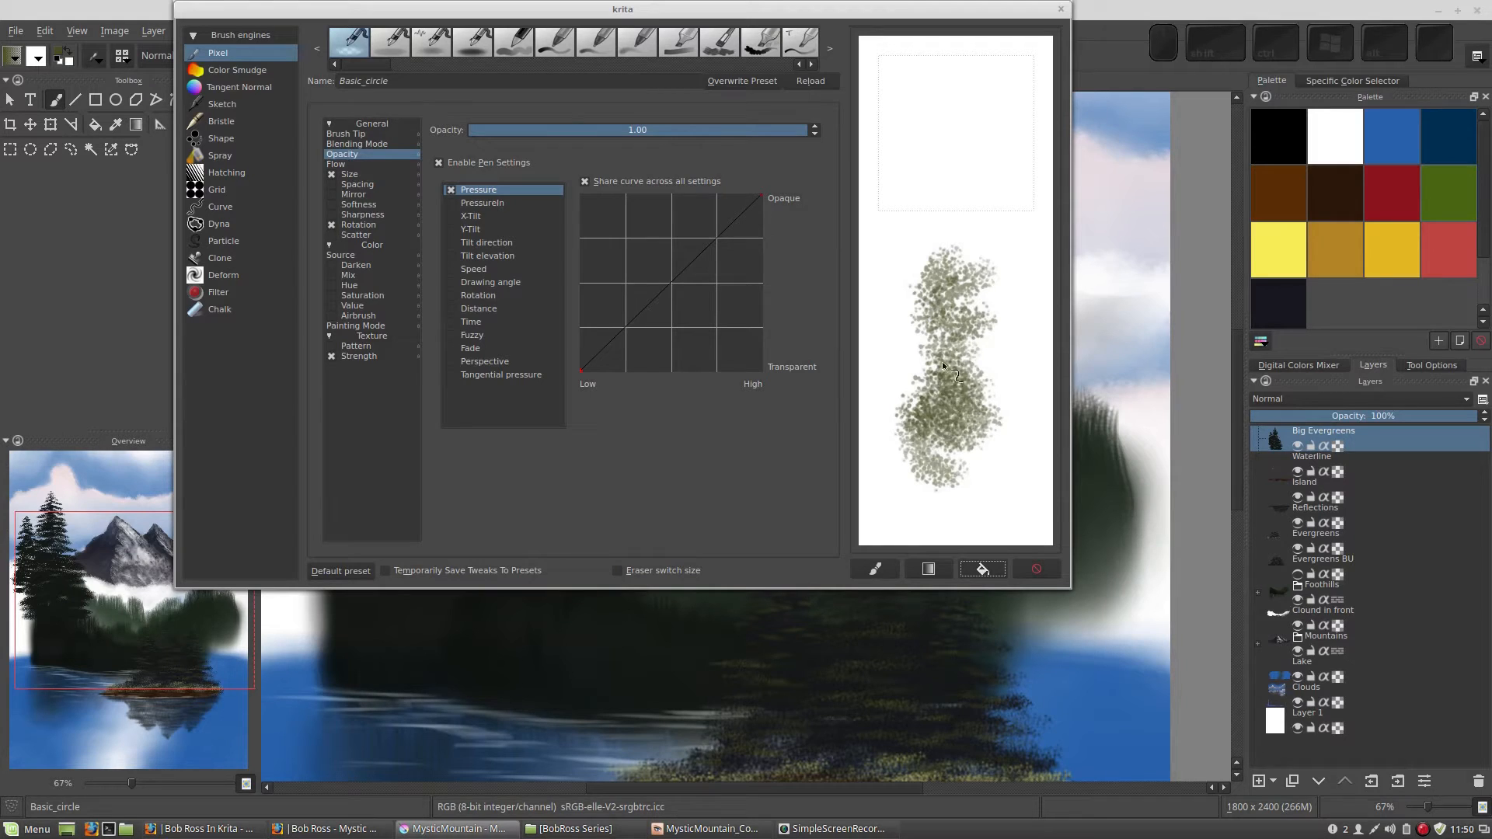
left_click_drag(917, 256, 957, 228)
mouse_move(929, 178)
left_mouse_down()
mouse_move(901, 207)
mouse_move(993, 256)
mouse_move(1002, 326)
mouse_move(981, 380)
mouse_move(942, 347)
mouse_move(906, 167)
mouse_move(1039, 180)
mouse_move(960, 188)
mouse_move(985, 100)
mouse_move(891, 152)
mouse_move(954, 223)
mouse_move(1009, 240)
mouse_move(994, 269)
mouse_move(1034, 389)
mouse_move(963, 451)
left_mouse_up()
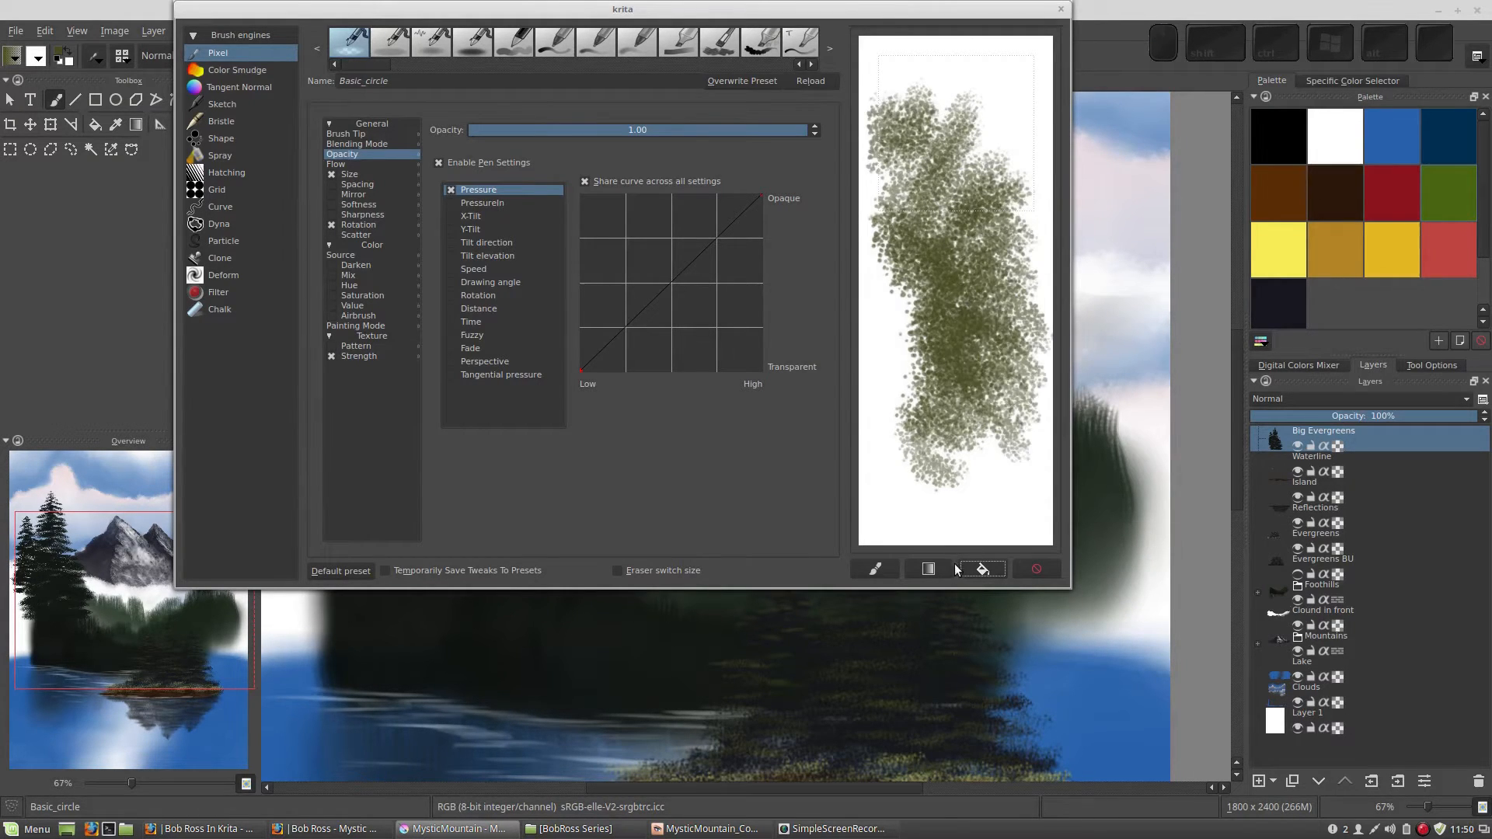
Step: Clear the scratchpad and build up a leafy clump from short, curved olive-green strokes in its upper half
left_click(982, 569)
left_click(938, 286)
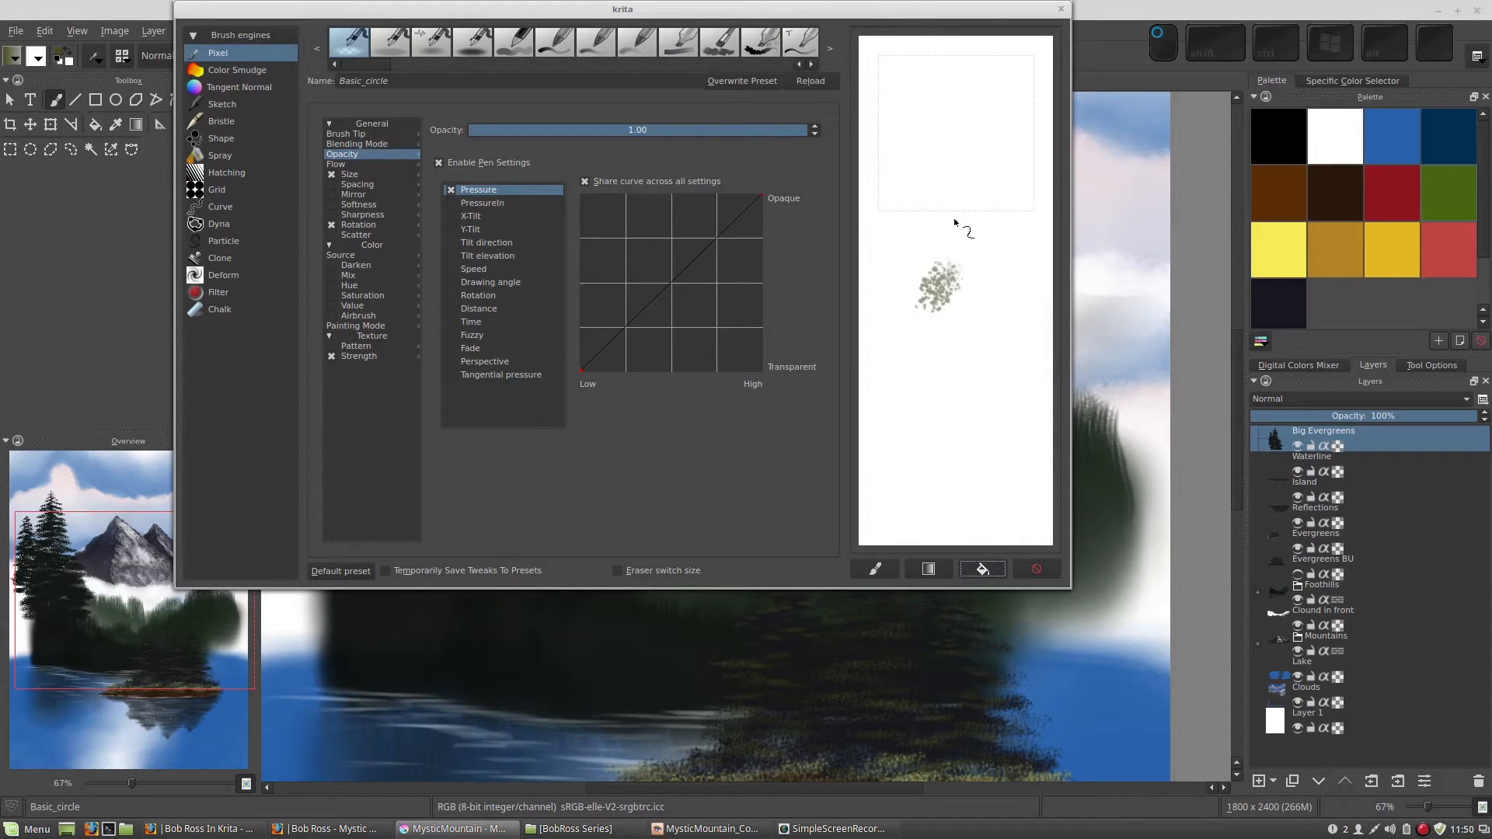
mouse_move(955, 223)
left_mouse_down()
mouse_move(926, 267)
mouse_move(973, 282)
mouse_move(993, 255)
mouse_move(985, 310)
left_mouse_up()
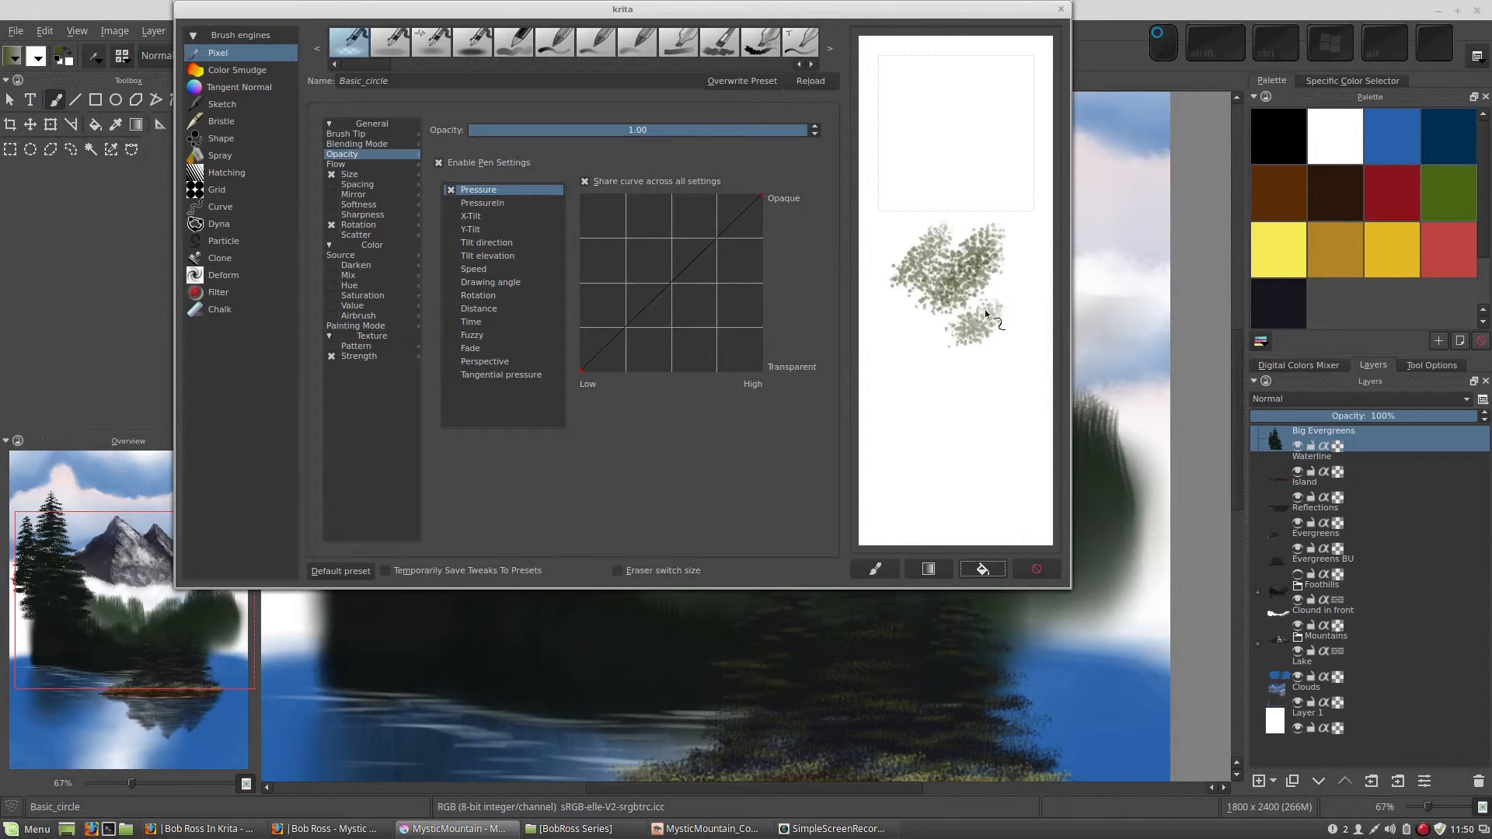
mouse_move(981, 227)
left_mouse_down()
mouse_move(954, 181)
mouse_move(910, 199)
mouse_move(926, 147)
mouse_move(1020, 141)
left_mouse_up()
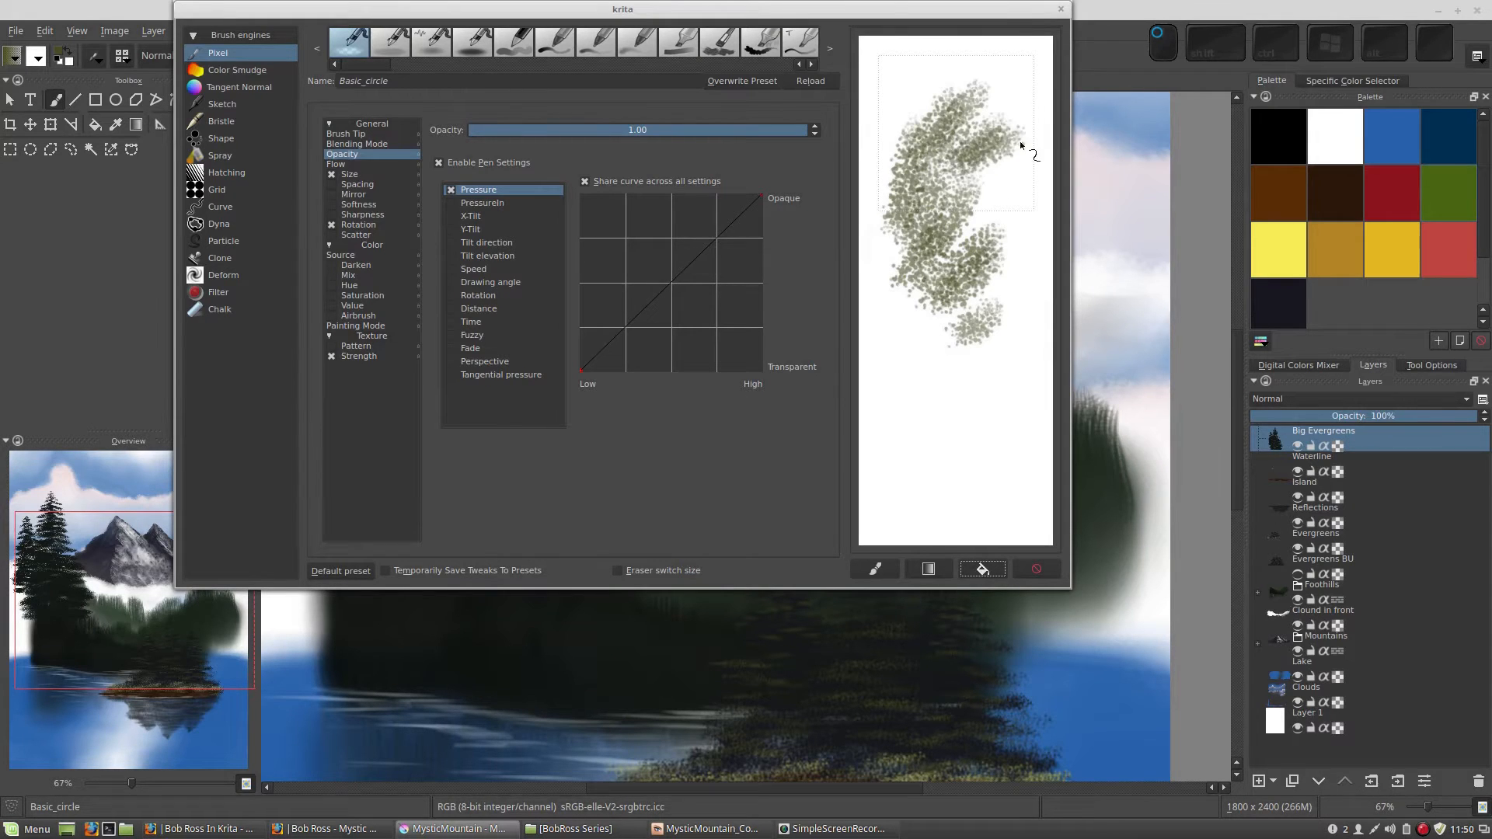
left_click_drag(959, 190, 1038, 170)
left_click_drag(971, 235, 1053, 321)
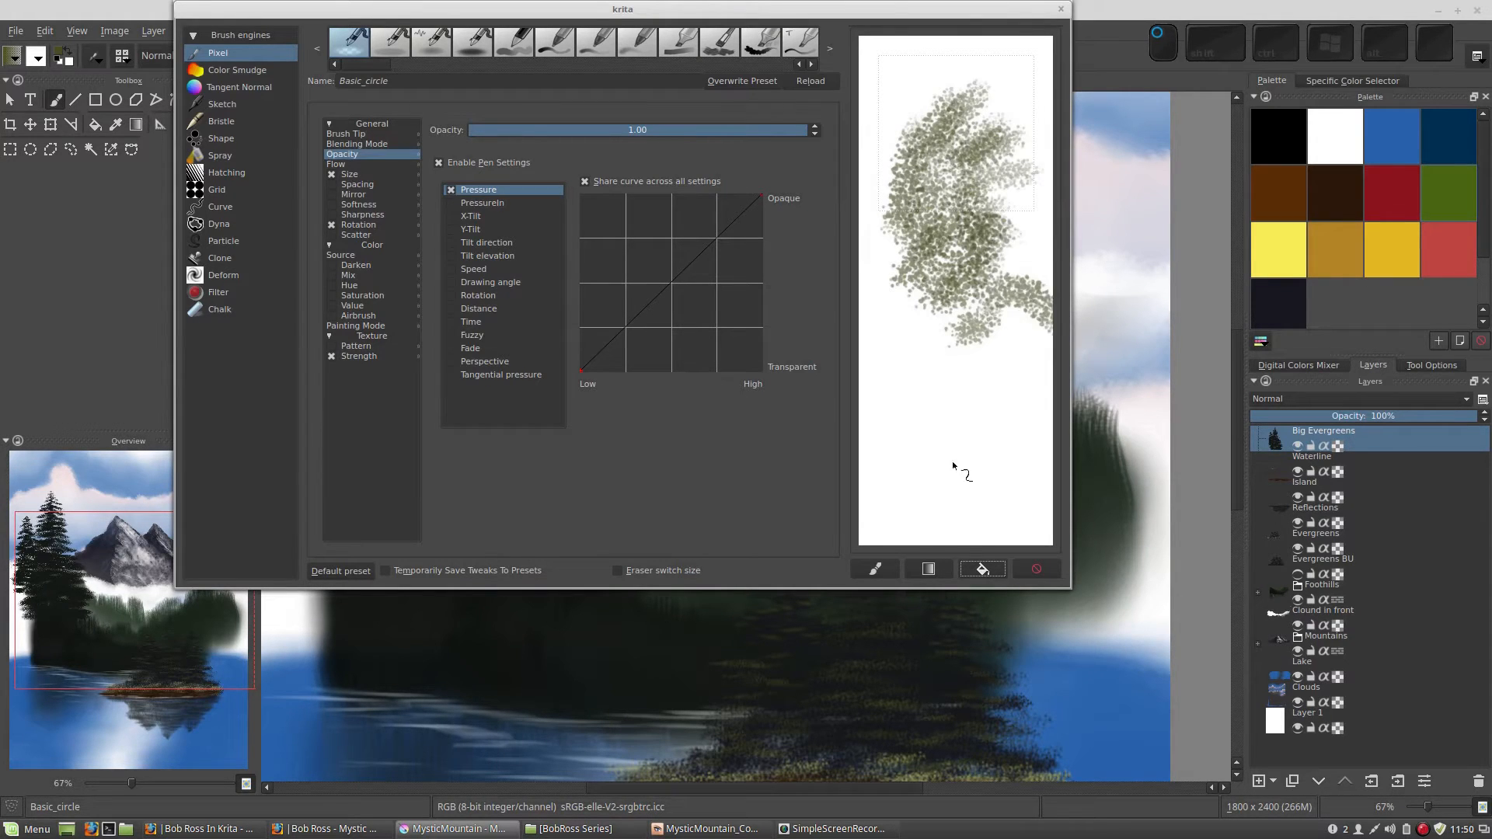
Step: Test the current Size pressure curve on a cleared scratchpad with two vertical strokes and a few light-pressure dabs
left_click(977, 564)
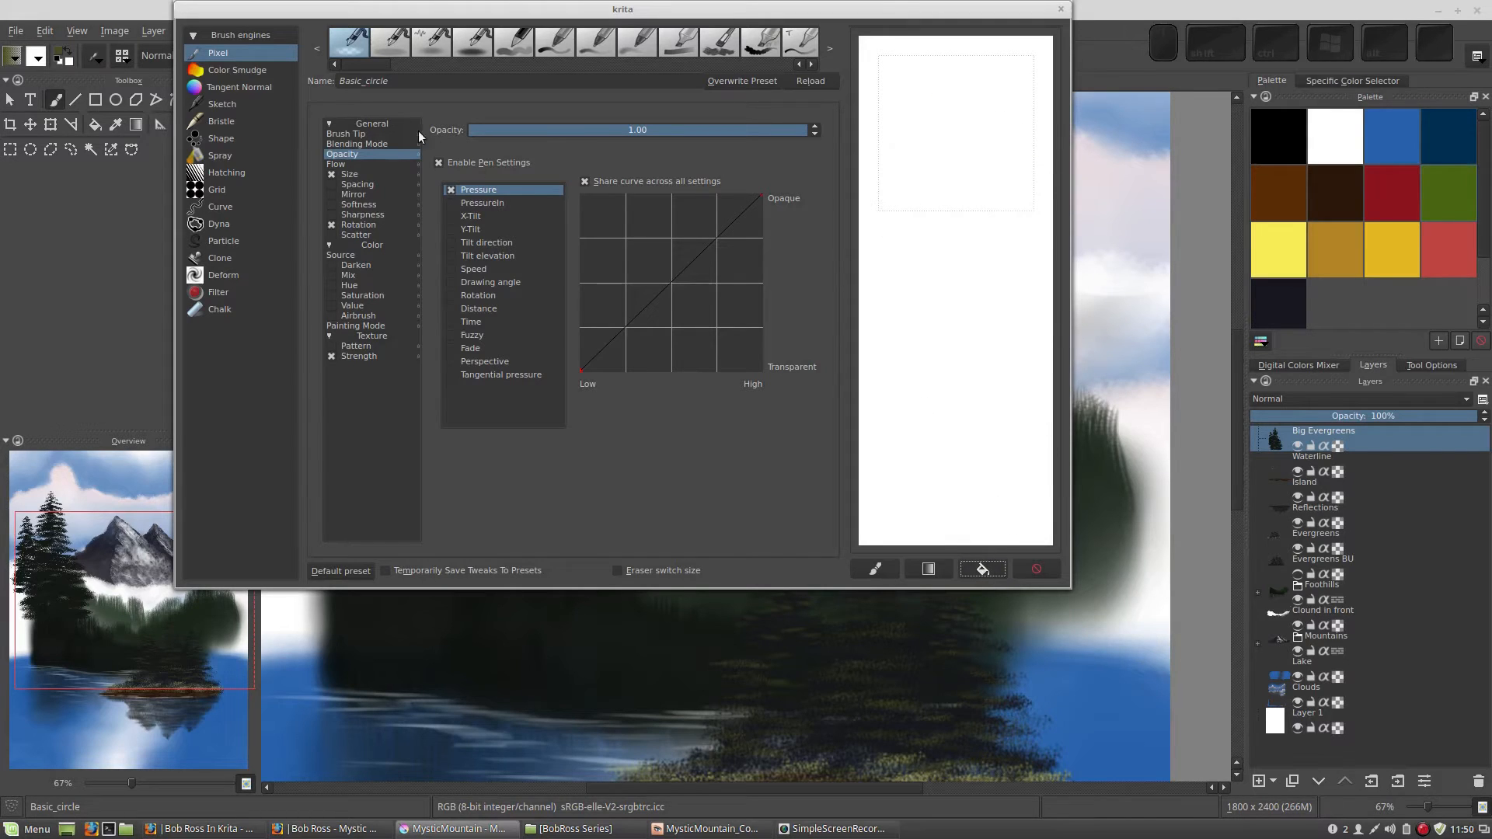
left_click(347, 175)
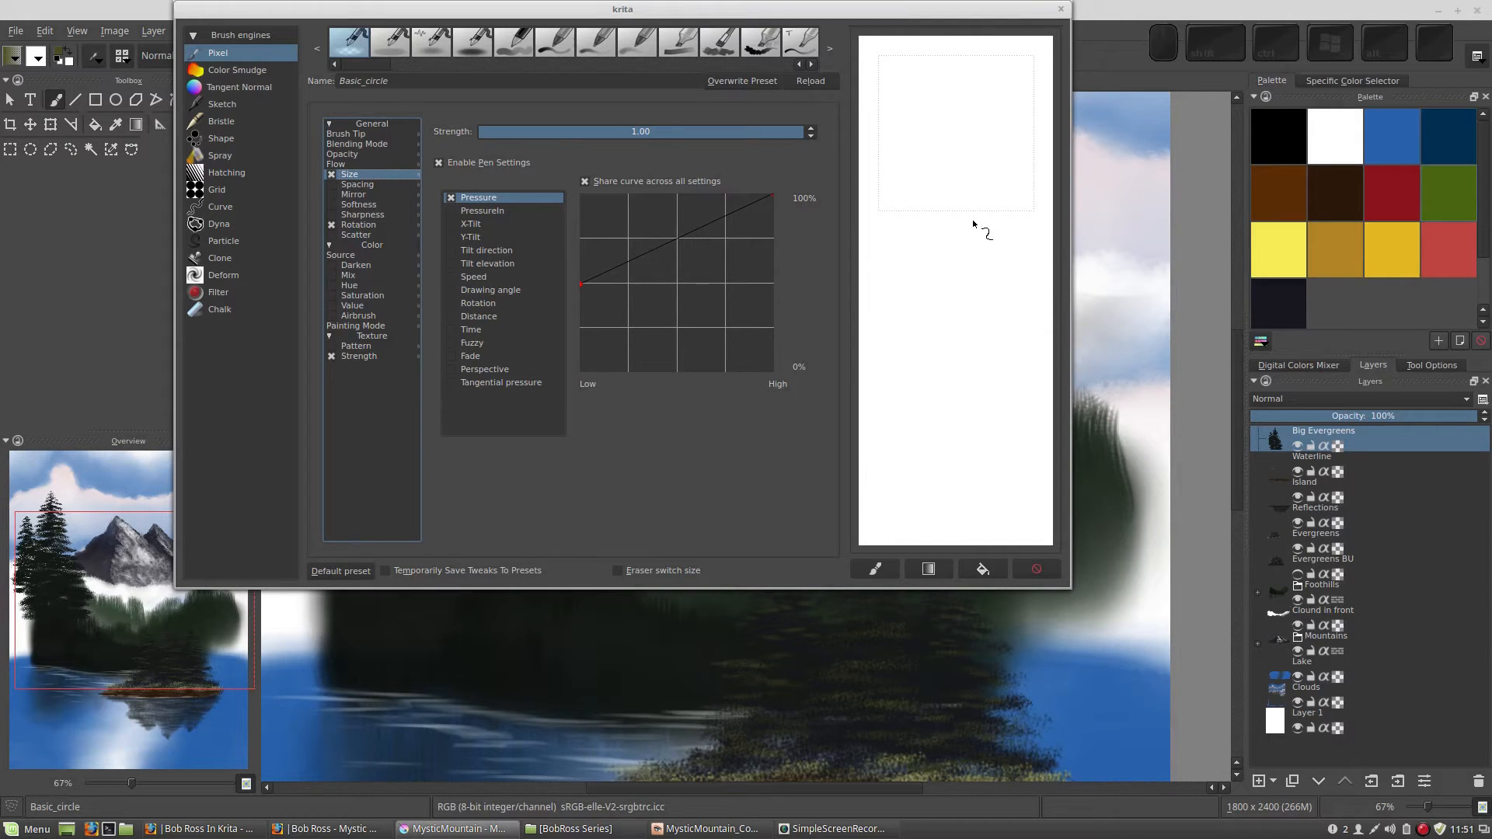
left_click_drag(973, 224, 973, 246)
left_click_drag(972, 299, 977, 423)
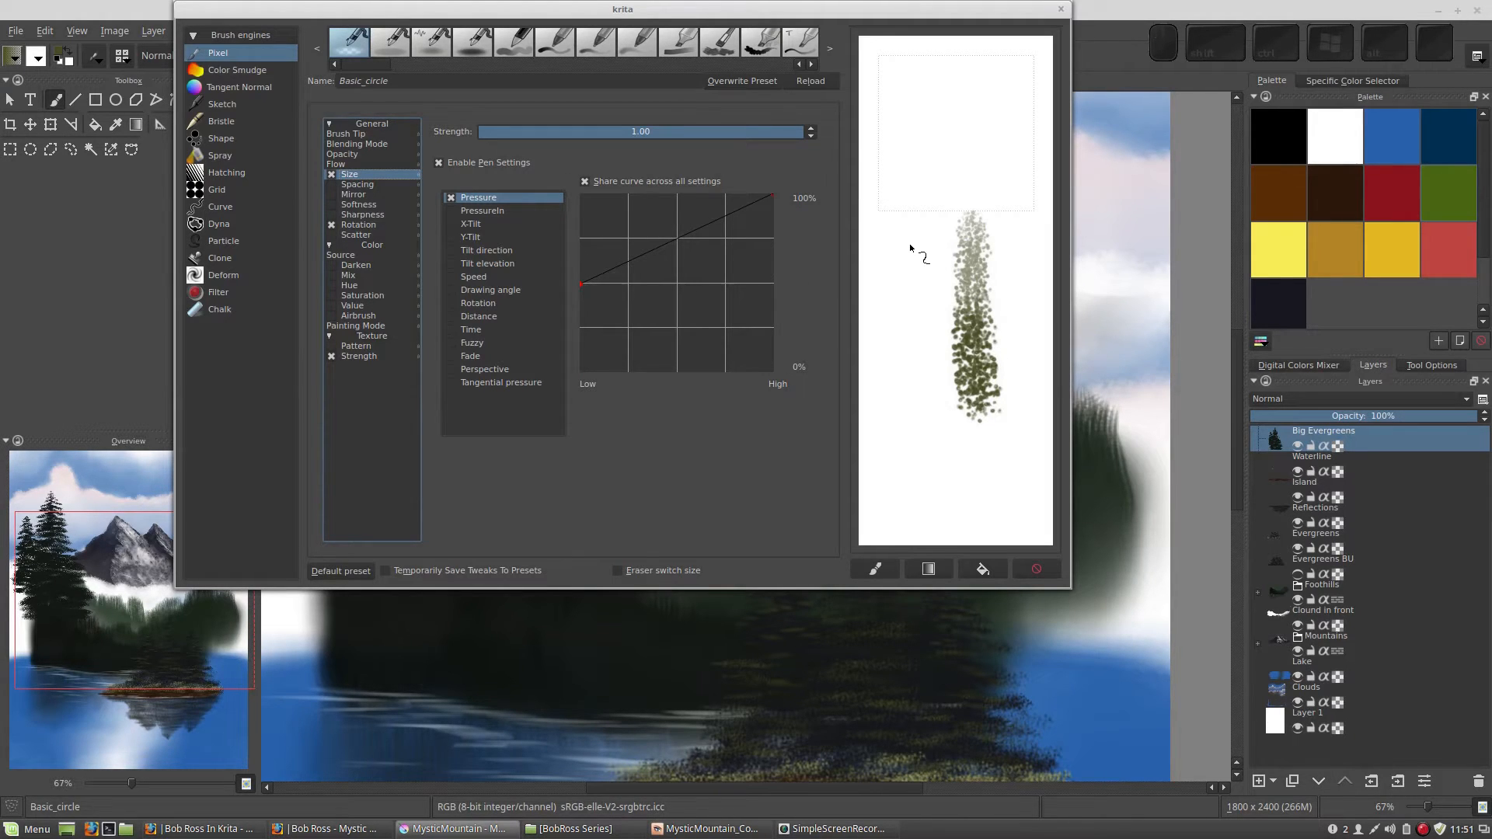
left_click_drag(910, 233, 913, 449)
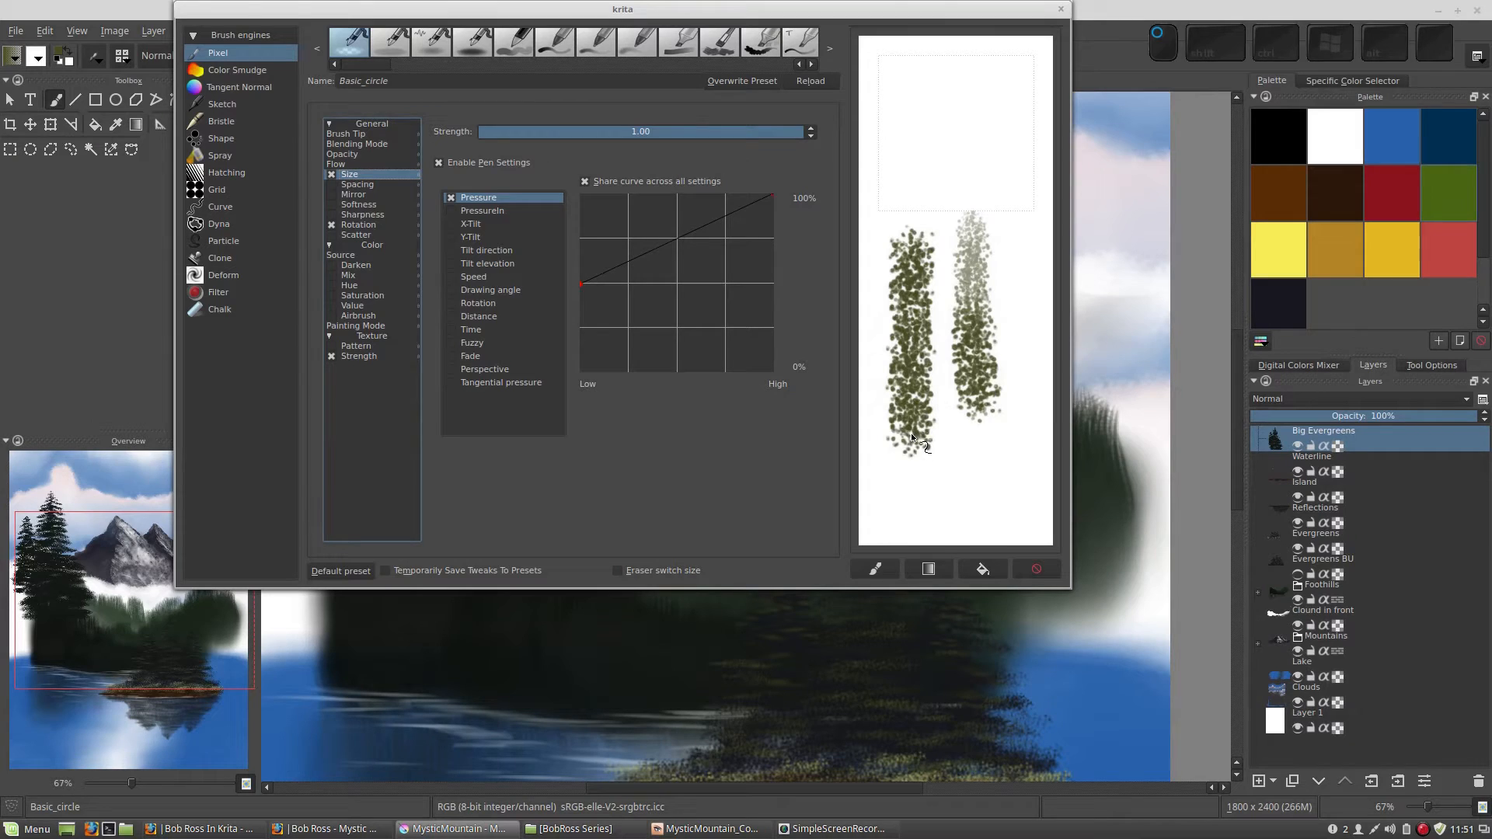
left_click(941, 138)
left_click_drag(899, 202, 900, 230)
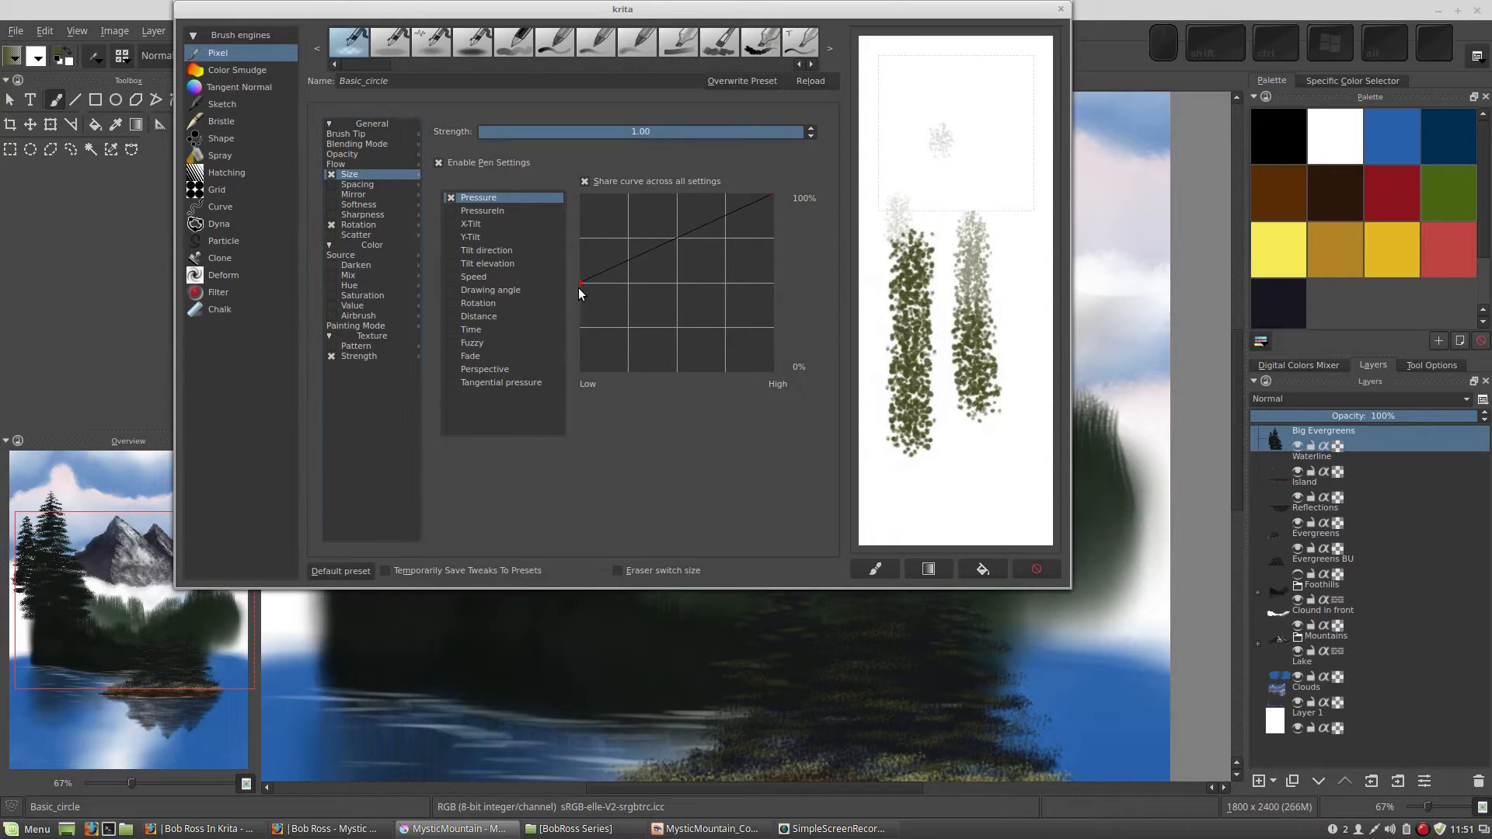
Step: Lower the Size pressure curve's low-pressure end to 0% and paint vertical test strokes with varying pressure
left_click_drag(581, 283, 556, 414)
left_click_drag(1006, 140, 1007, 149)
left_click_drag(1009, 239, 1010, 309)
left_click_drag(917, 114, 916, 129)
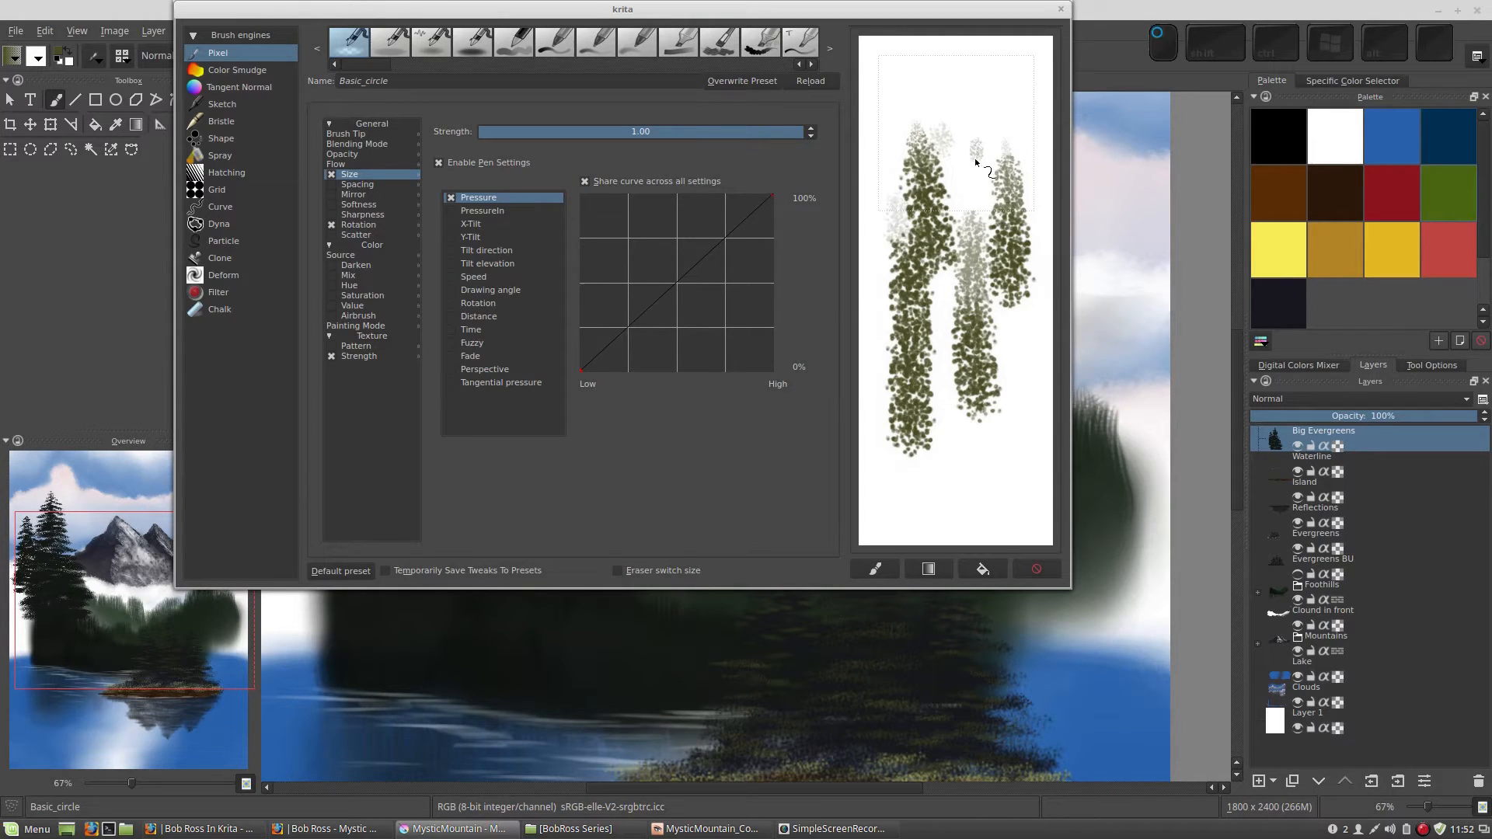
left_click_drag(975, 157, 973, 412)
Step: Test the size response on a cleared scratchpad with long diagonal strokes from light to heavy pressure, clearing between attempts
left_click(982, 568)
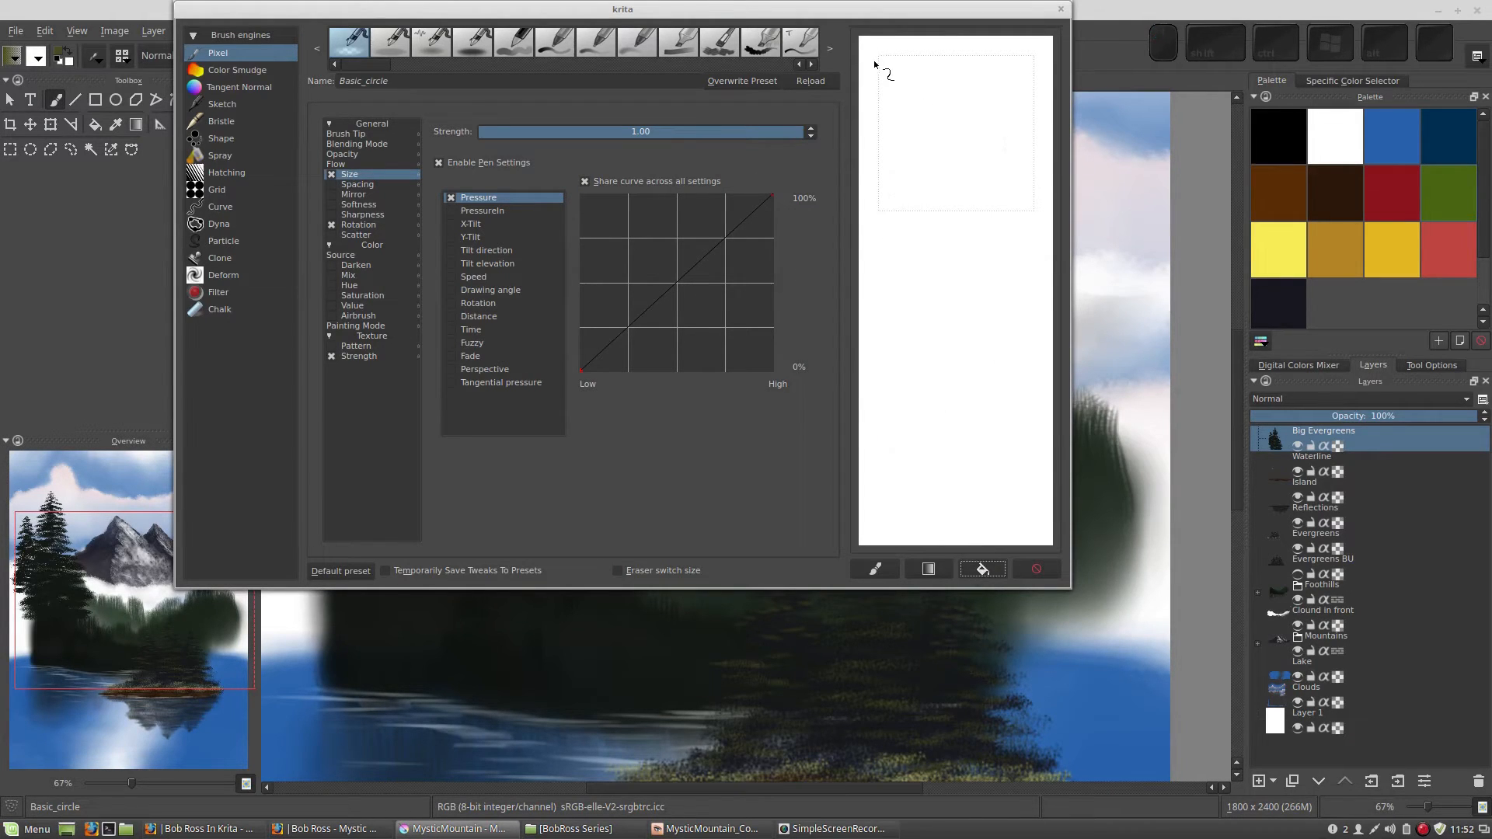
left_click_drag(873, 60, 964, 392)
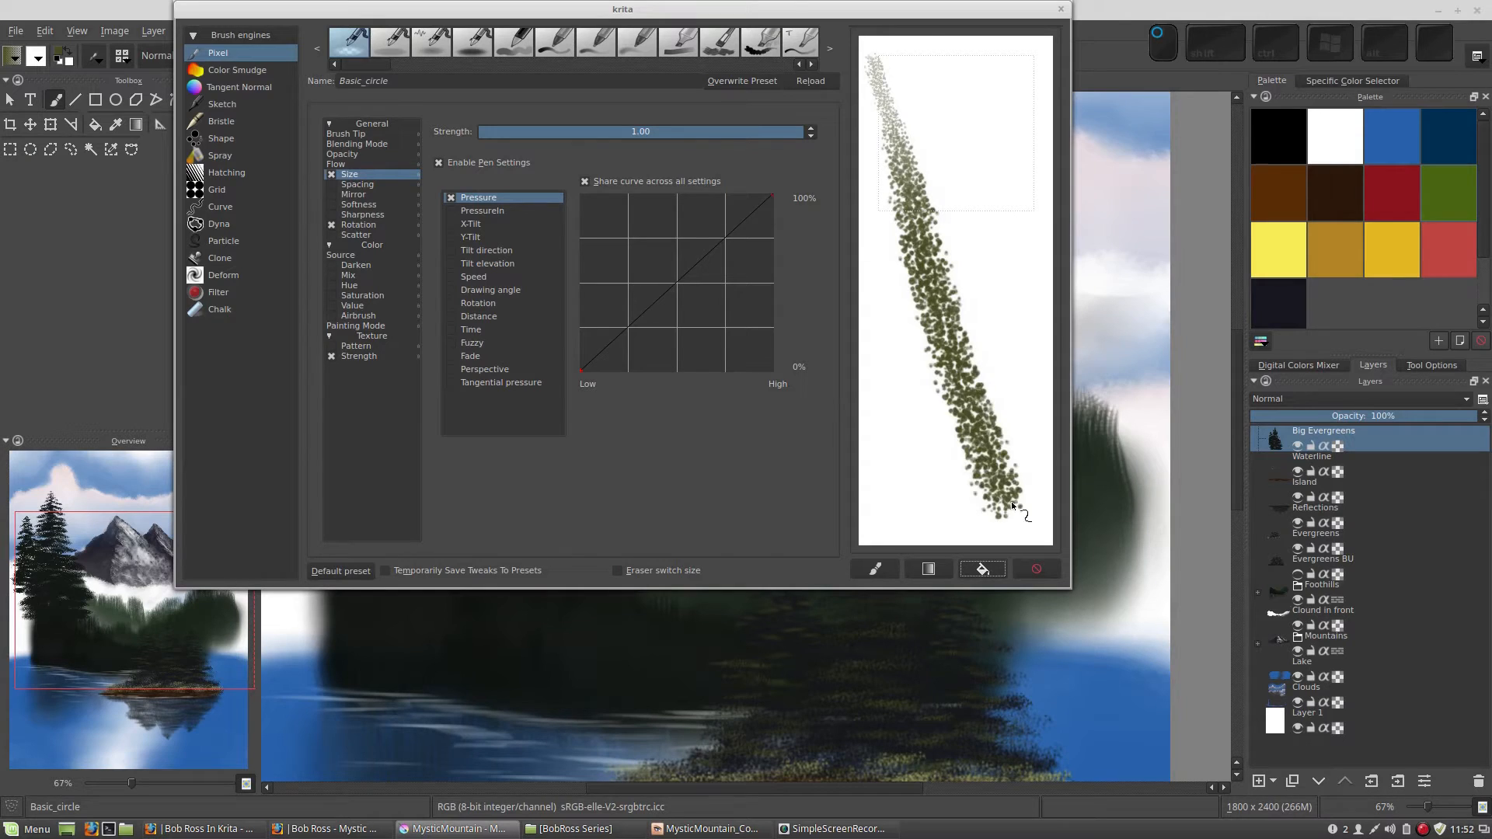
left_click(980, 572)
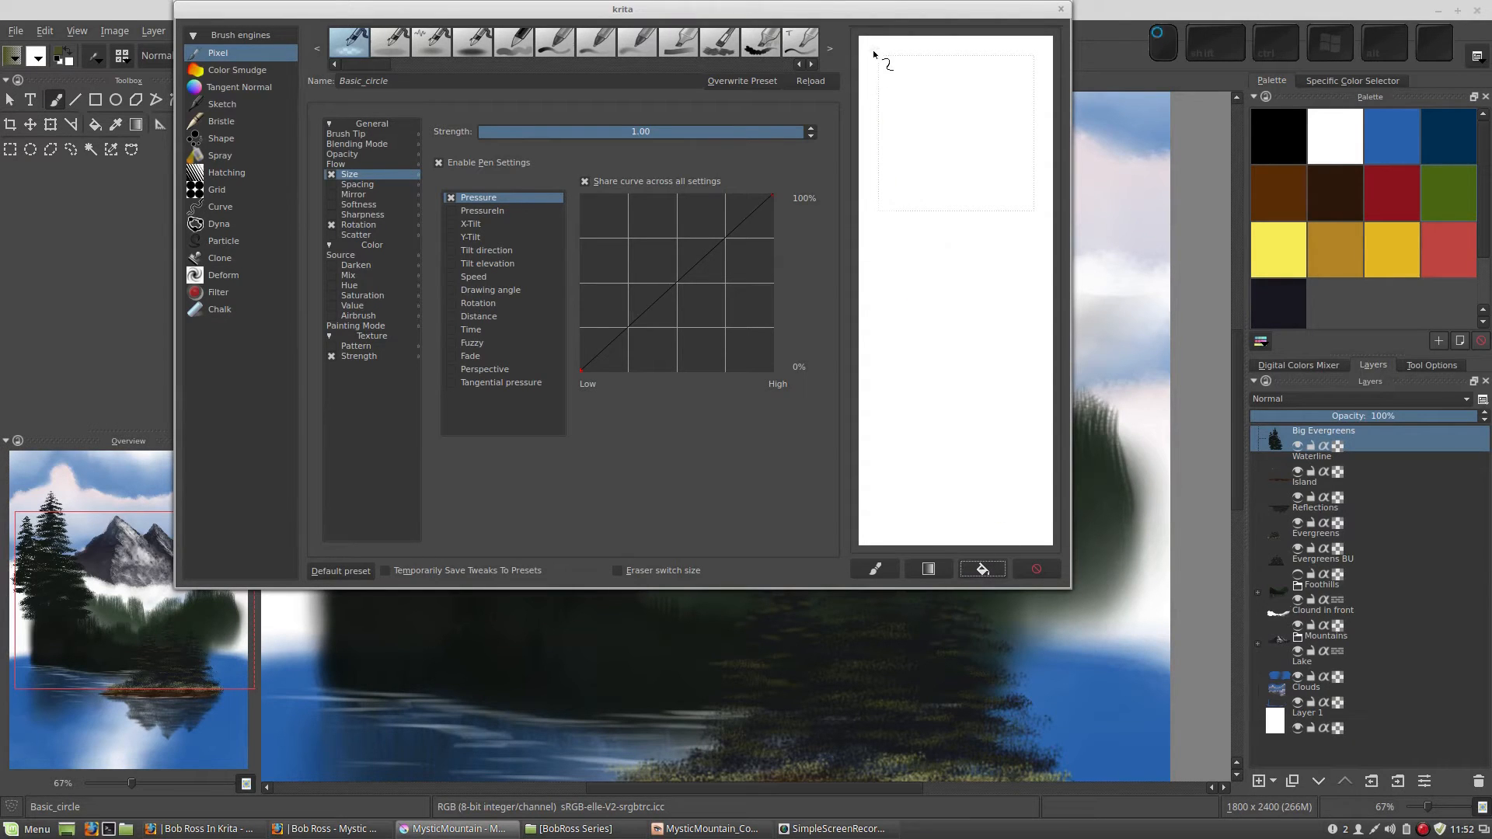
left_click_drag(873, 51, 873, 67)
left_click_drag(923, 244, 990, 528)
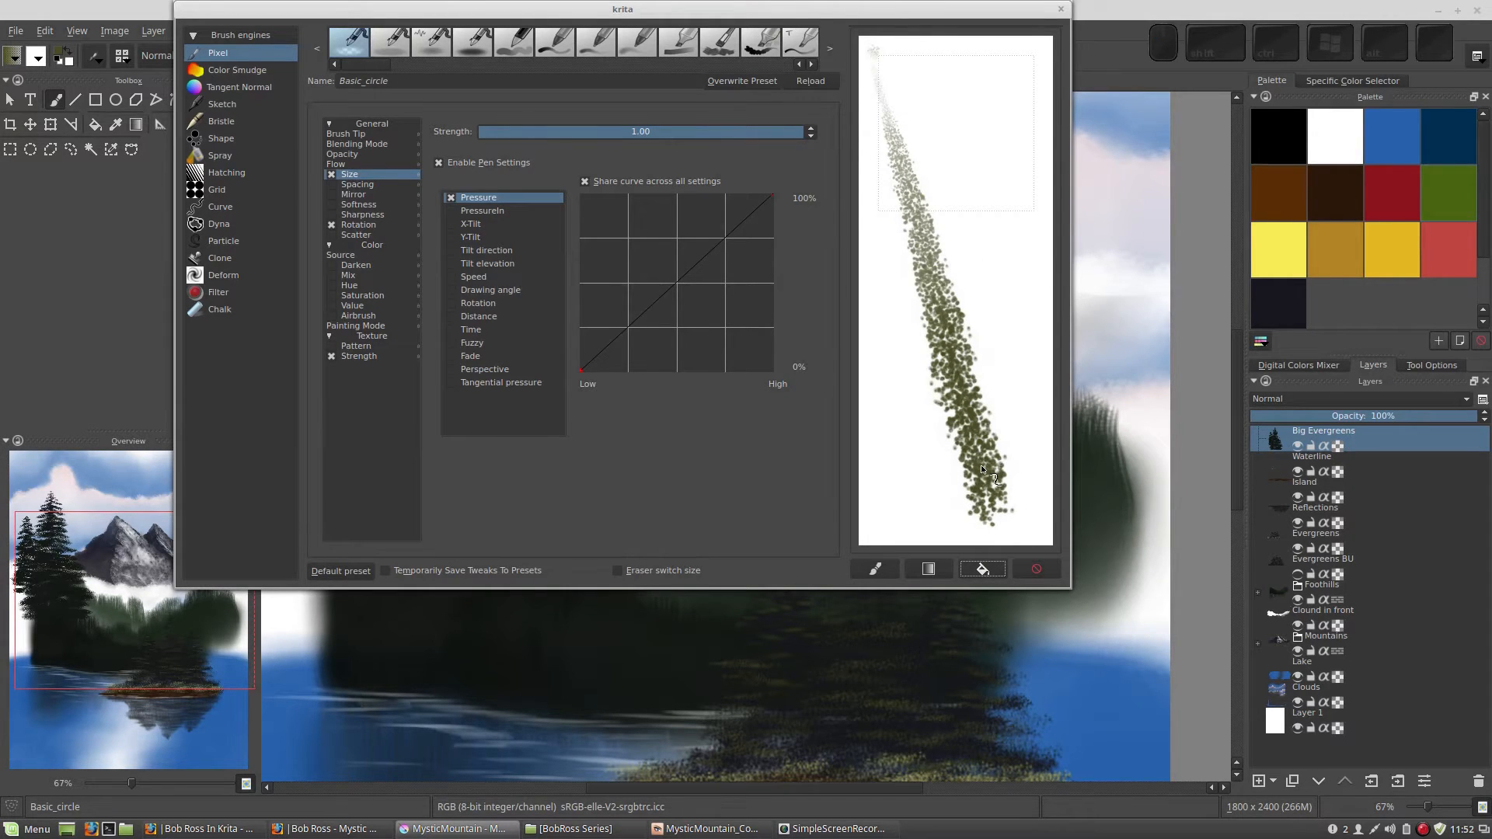
Step: Clear the scratchpad and paint olive-green foliage clumps of varying pressure down its length
left_click(983, 572)
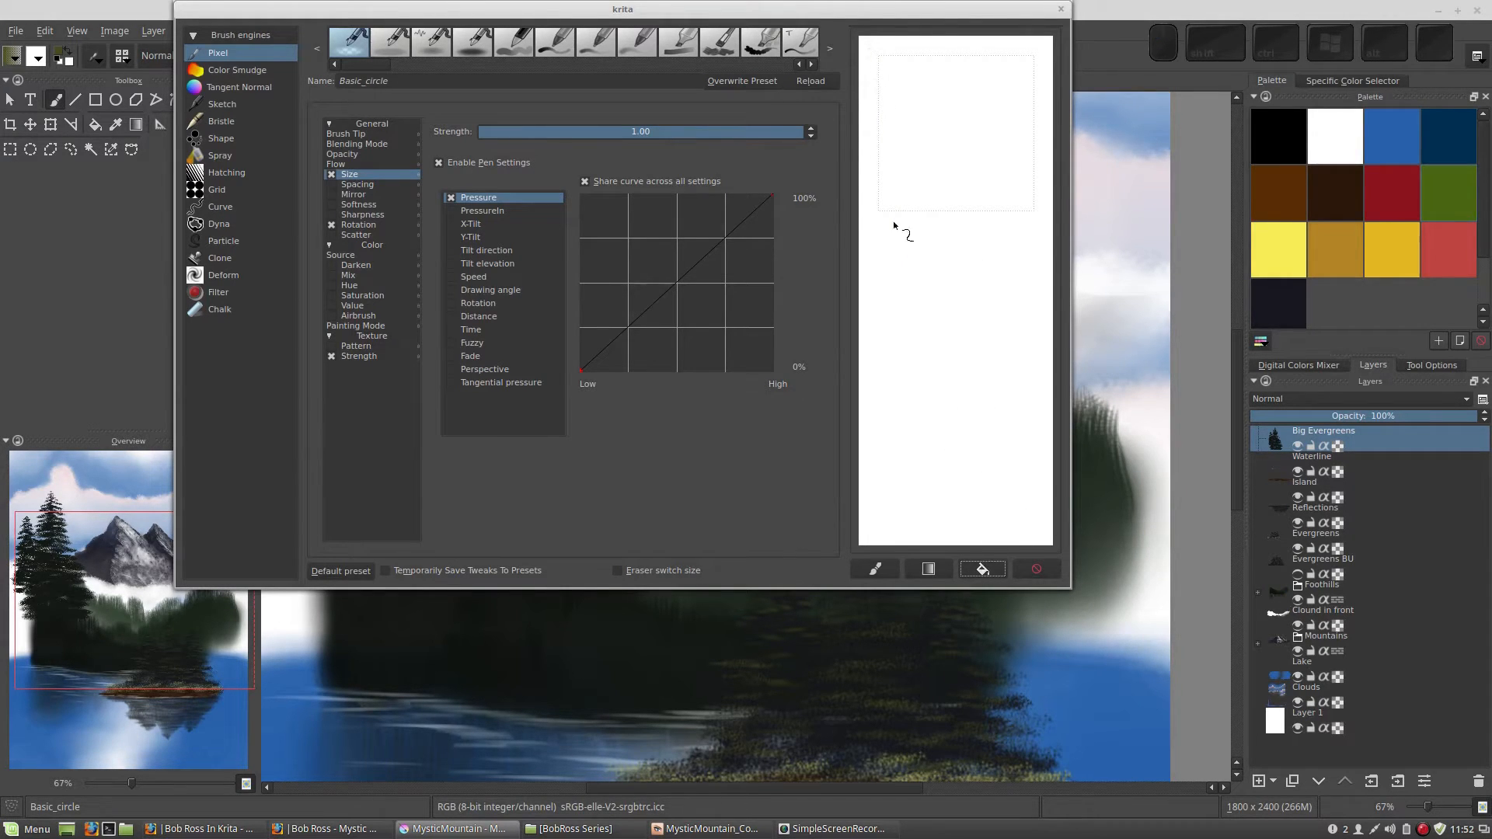
mouse_move(920, 221)
left_mouse_down()
mouse_move(912, 288)
mouse_move(971, 237)
mouse_move(927, 323)
left_mouse_up()
mouse_move(971, 272)
left_mouse_down()
mouse_move(938, 352)
mouse_move(955, 342)
mouse_move(952, 452)
left_mouse_up()
left_click_drag(1024, 410, 960, 491)
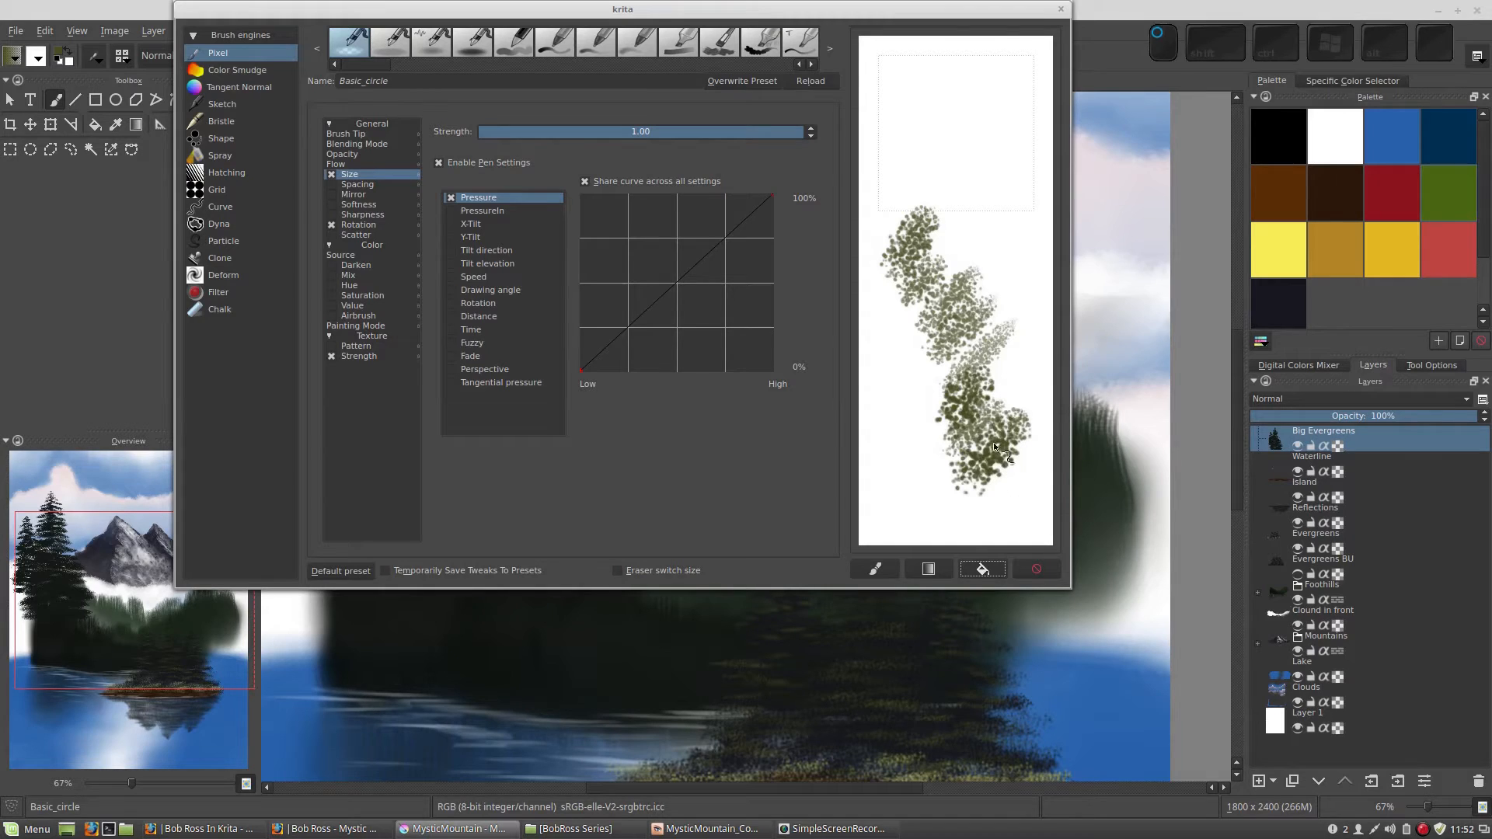
mouse_move(968, 144)
left_mouse_down()
mouse_move(921, 224)
mouse_move(968, 179)
mouse_move(924, 158)
mouse_move(1002, 99)
left_mouse_up()
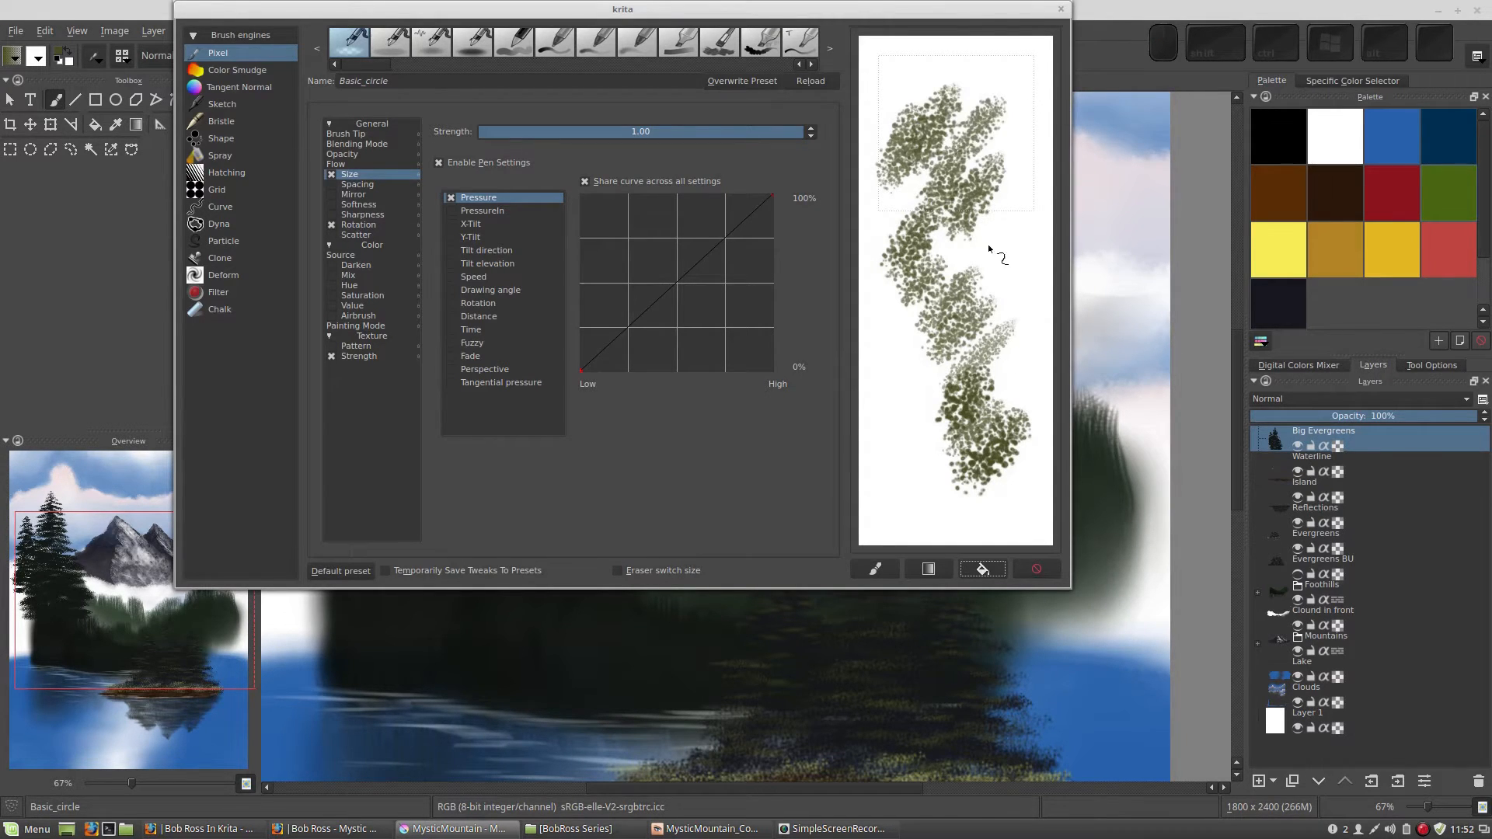
Step: Add a few more olive-green foliage strokes to the upper half of the scratchpad to judge the pressure response
left_click_drag(1045, 185, 1001, 305)
left_click_drag(1006, 108, 973, 160)
left_click_drag(967, 64, 934, 129)
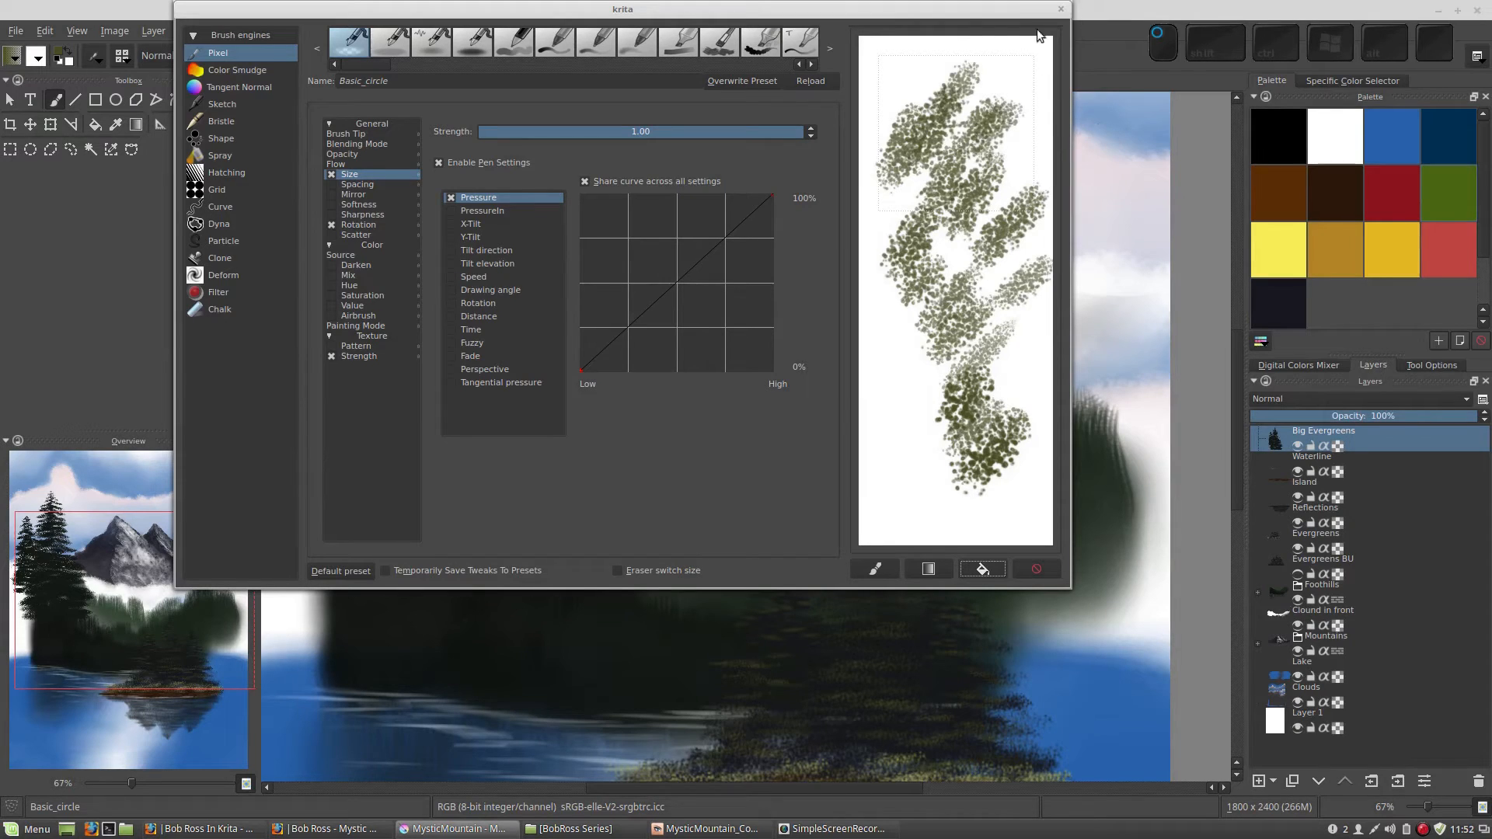
Step: Clear the scratchpad and test the straight Size pressure curve with short diagonal foliage strokes of varying pressure
left_click(981, 572)
left_click_drag(969, 302, 908, 365)
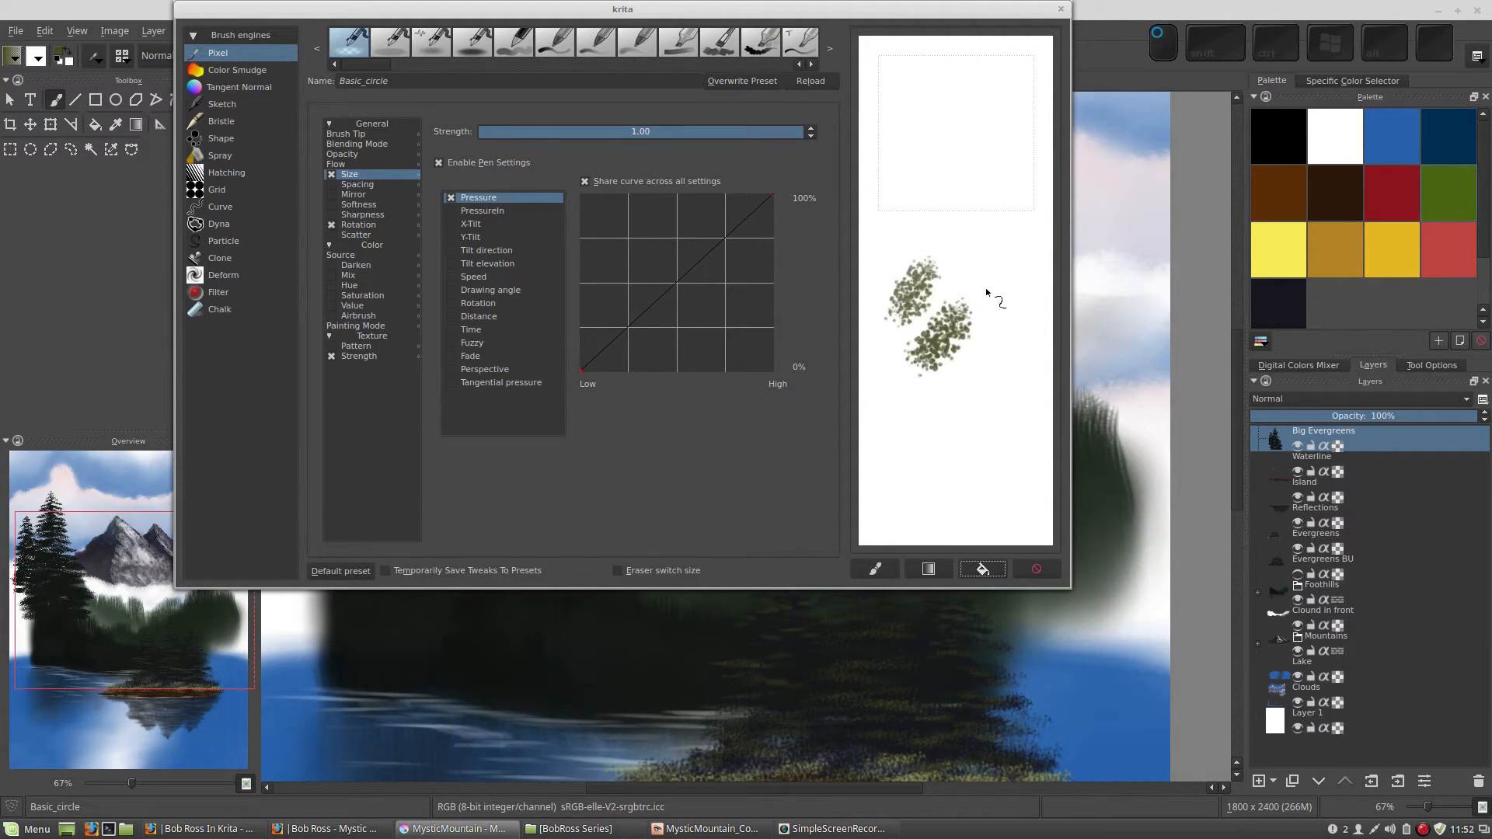
left_click_drag(1002, 340, 937, 412)
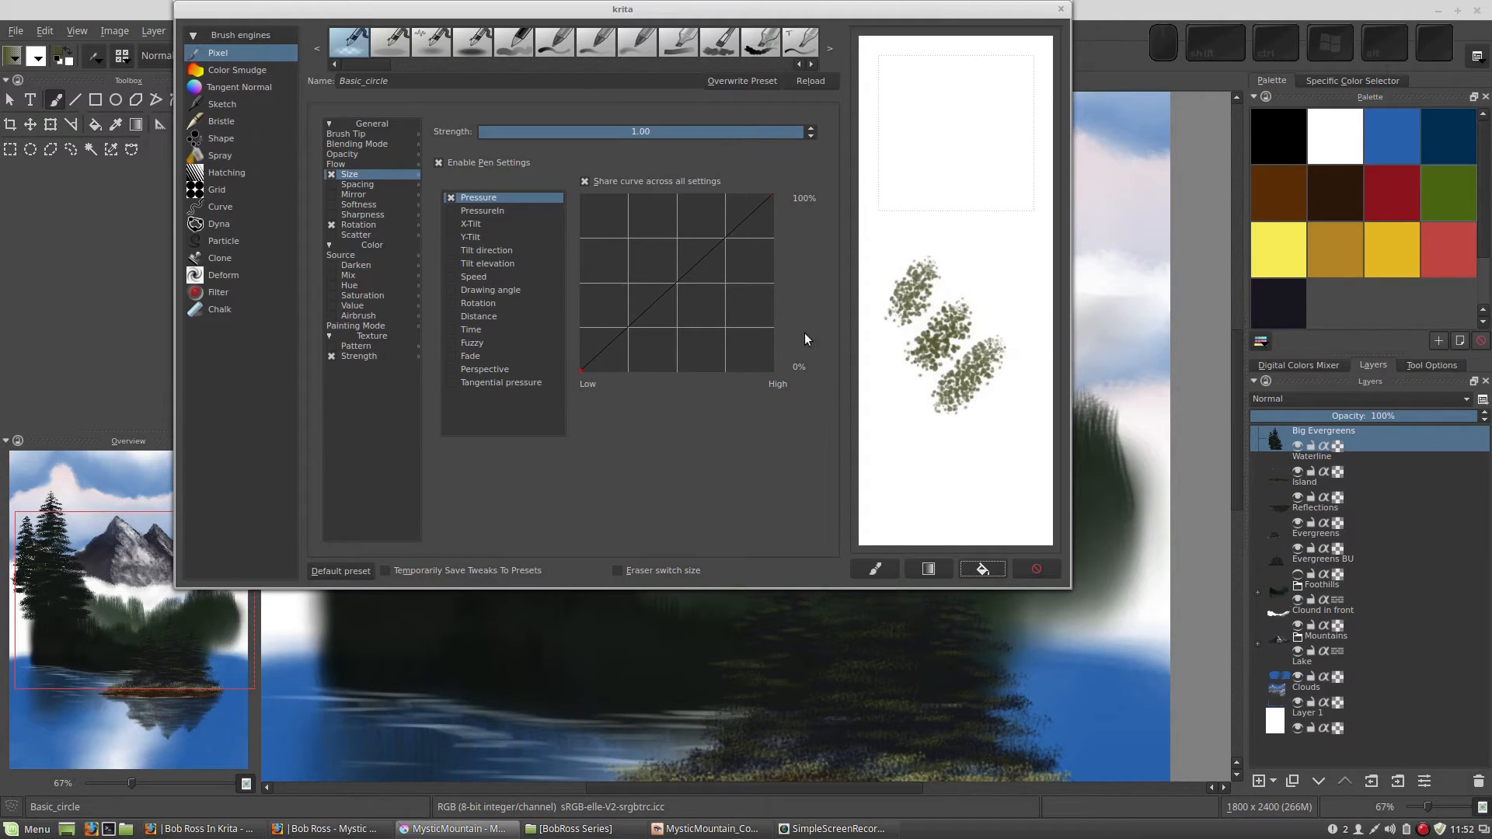
left_click_drag(983, 203, 932, 278)
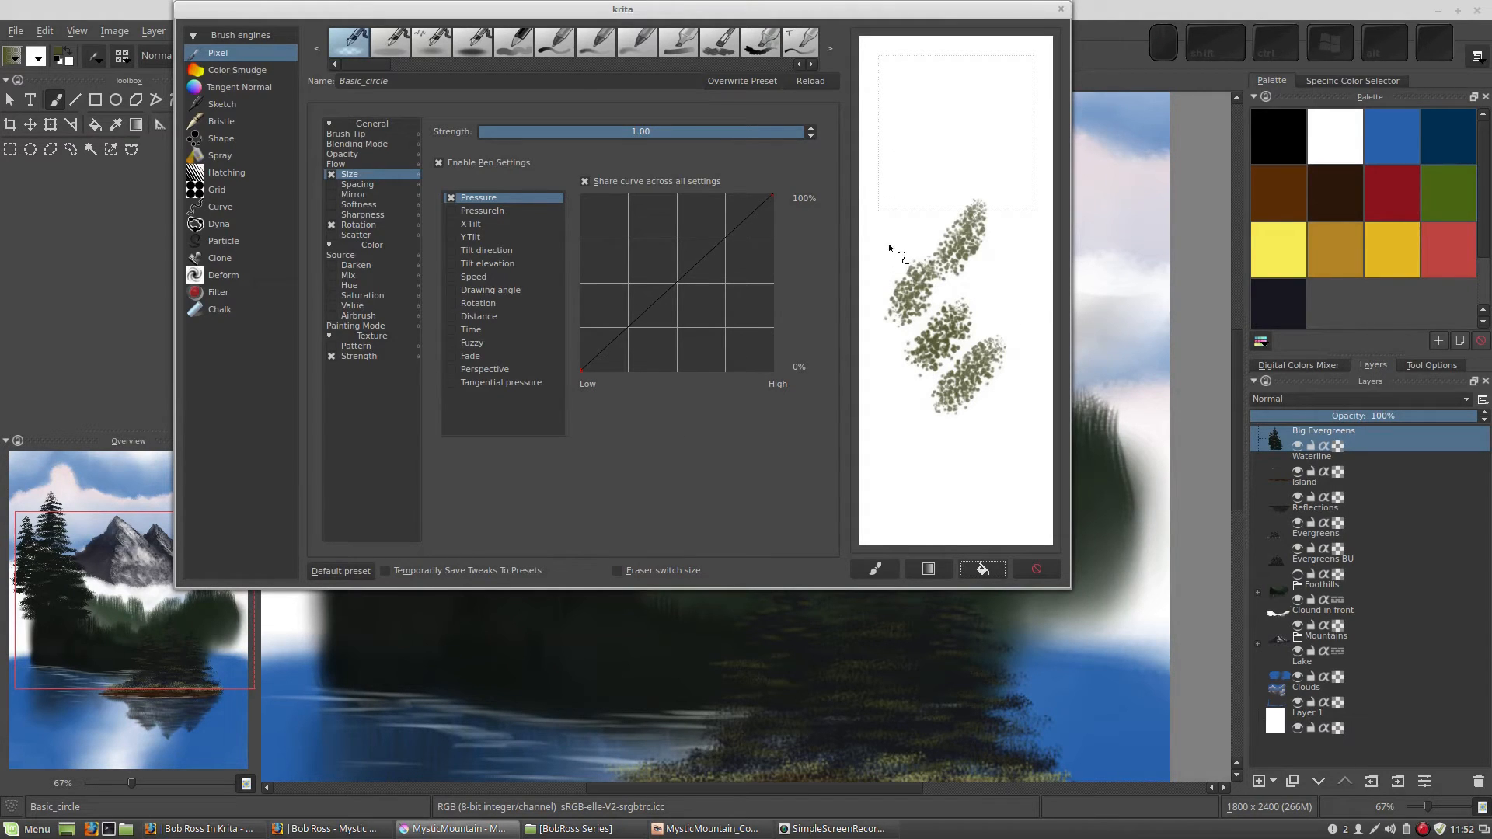
left_click_drag(980, 148, 919, 225)
left_click_drag(943, 100, 890, 206)
left_click_drag(977, 294, 1014, 203)
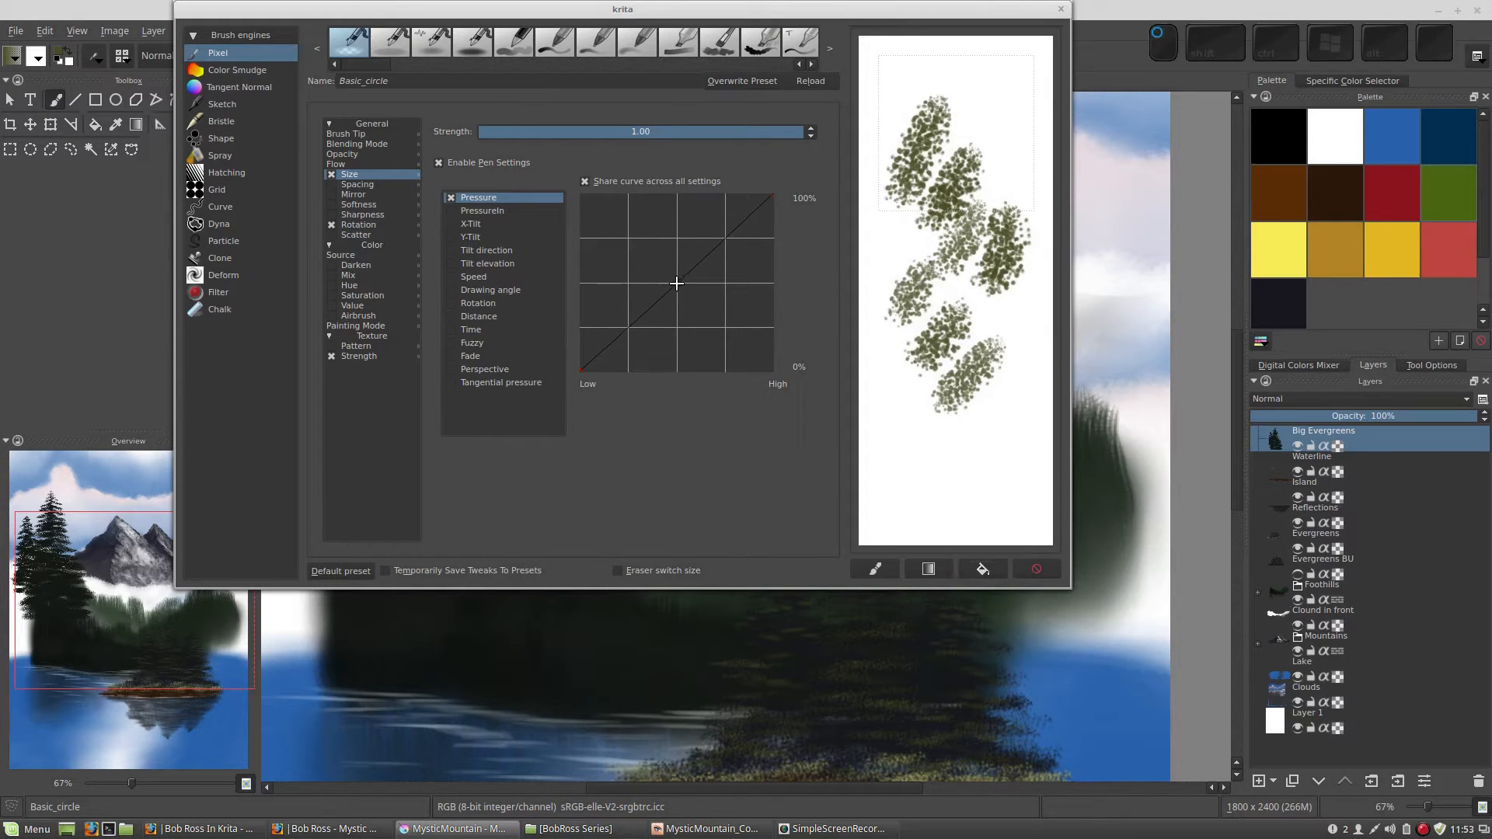
Step: Bow the middle of the Size pressure curve below the diagonal and test it on a cleared scratchpad with upward strokes
left_click_drag(676, 283, 696, 309)
left_click(985, 569)
left_click_drag(908, 365, 935, 309)
left_click_drag(936, 424, 987, 303)
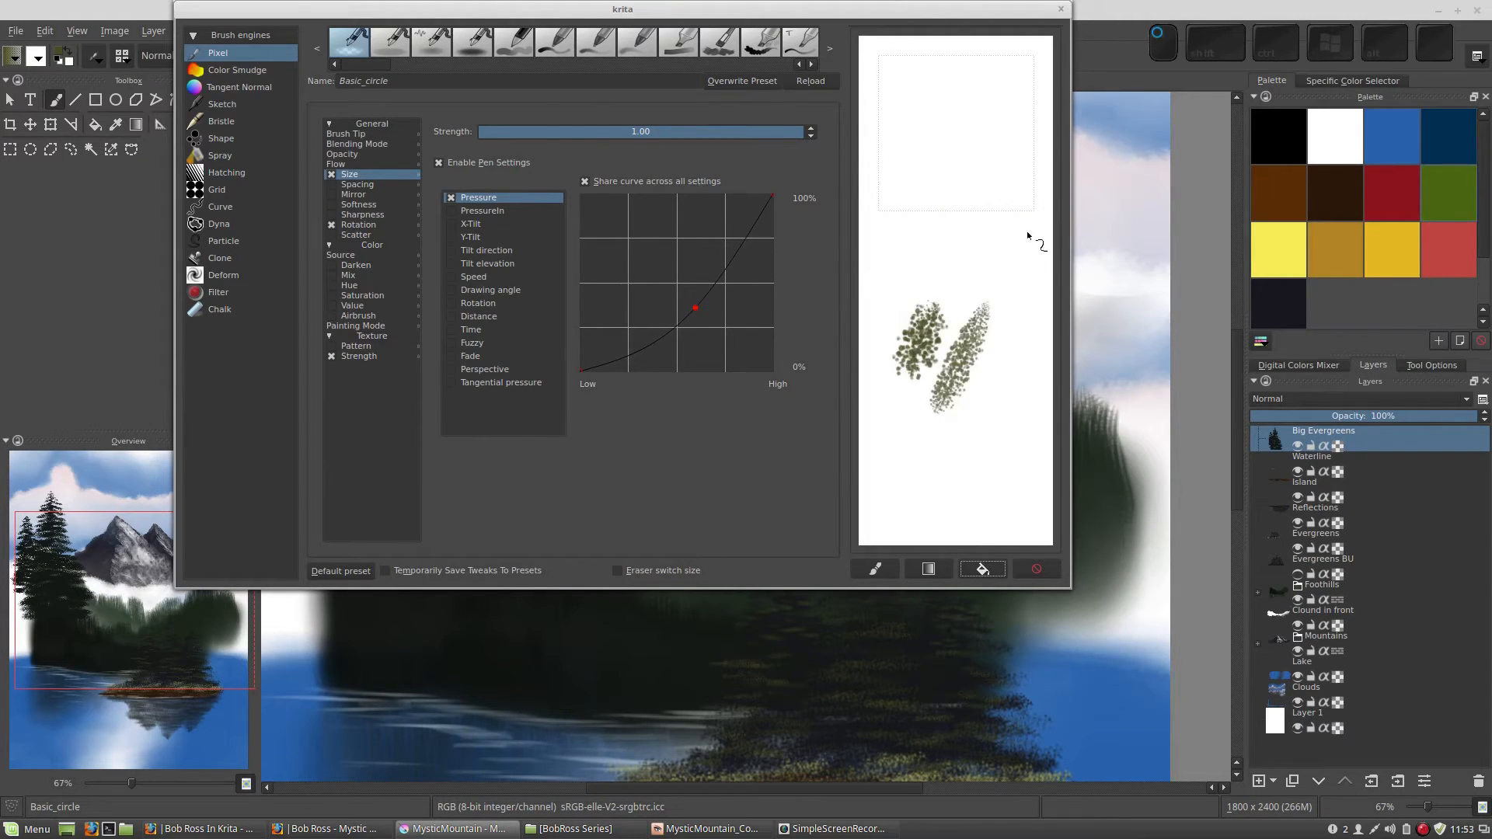
left_click_drag(964, 419, 1014, 303)
left_click_drag(905, 311, 954, 201)
left_click_drag(901, 261, 930, 155)
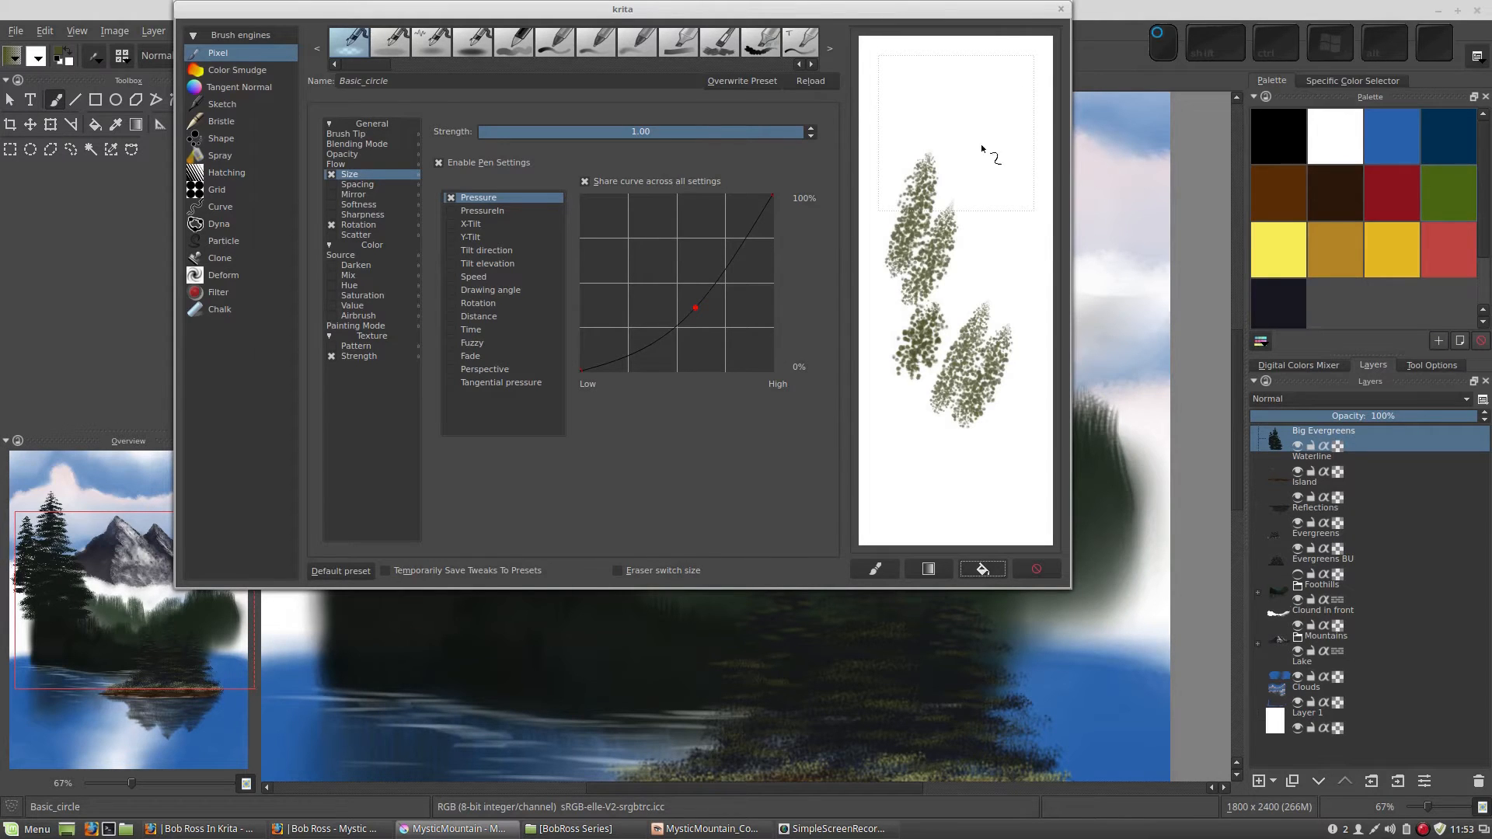
mouse_move(954, 275)
left_mouse_down()
mouse_move(993, 179)
mouse_move(1016, 225)
left_mouse_up()
left_click_drag(999, 338, 1037, 264)
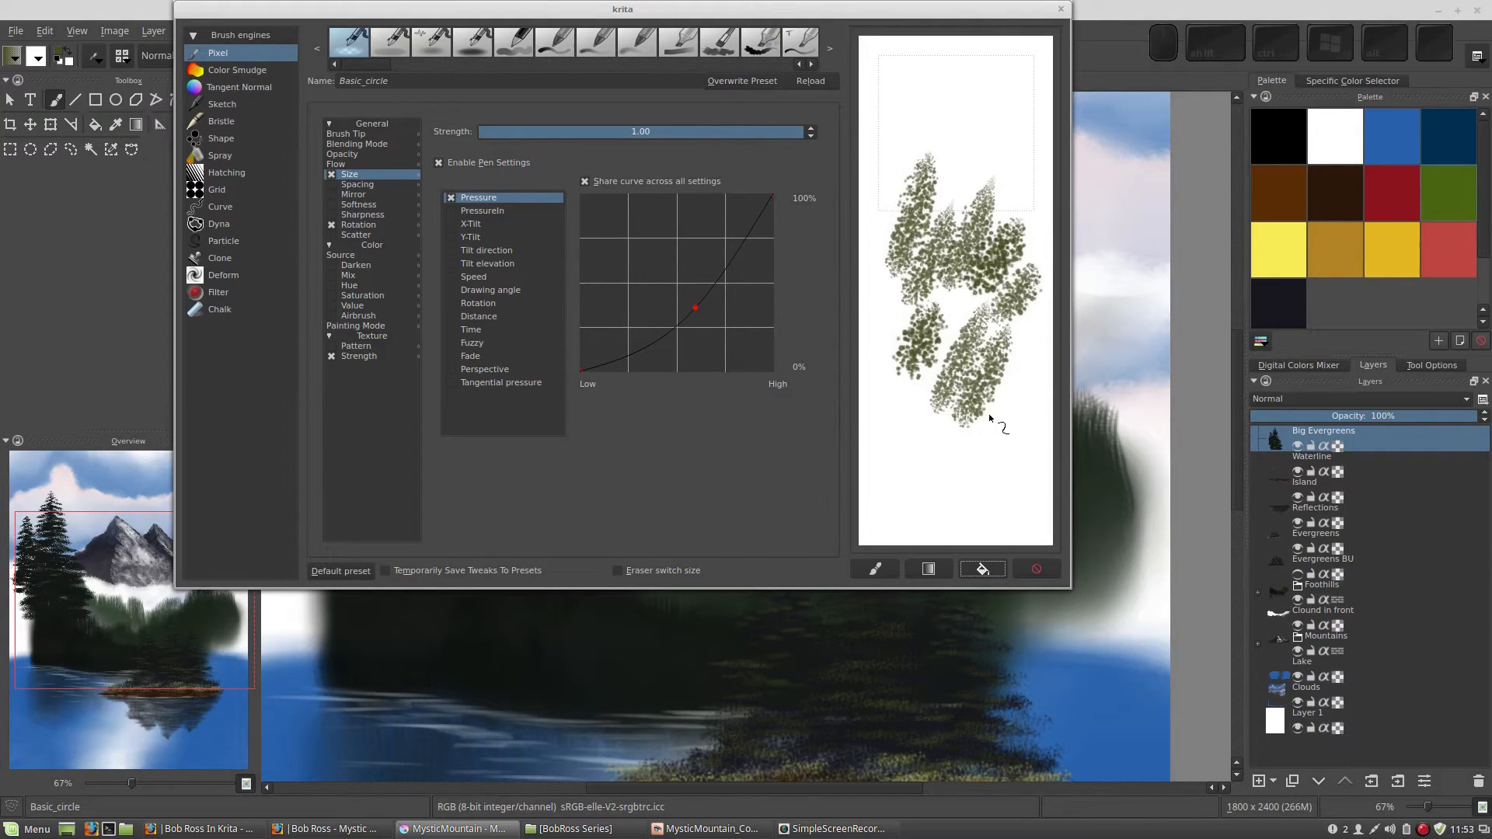
left_click_drag(995, 392, 1040, 369)
Step: Clear the scratchpad and cover its length with overlapping foliage strokes to test the bowed Size pressure curve
left_click(982, 570)
left_click_drag(901, 276, 936, 233)
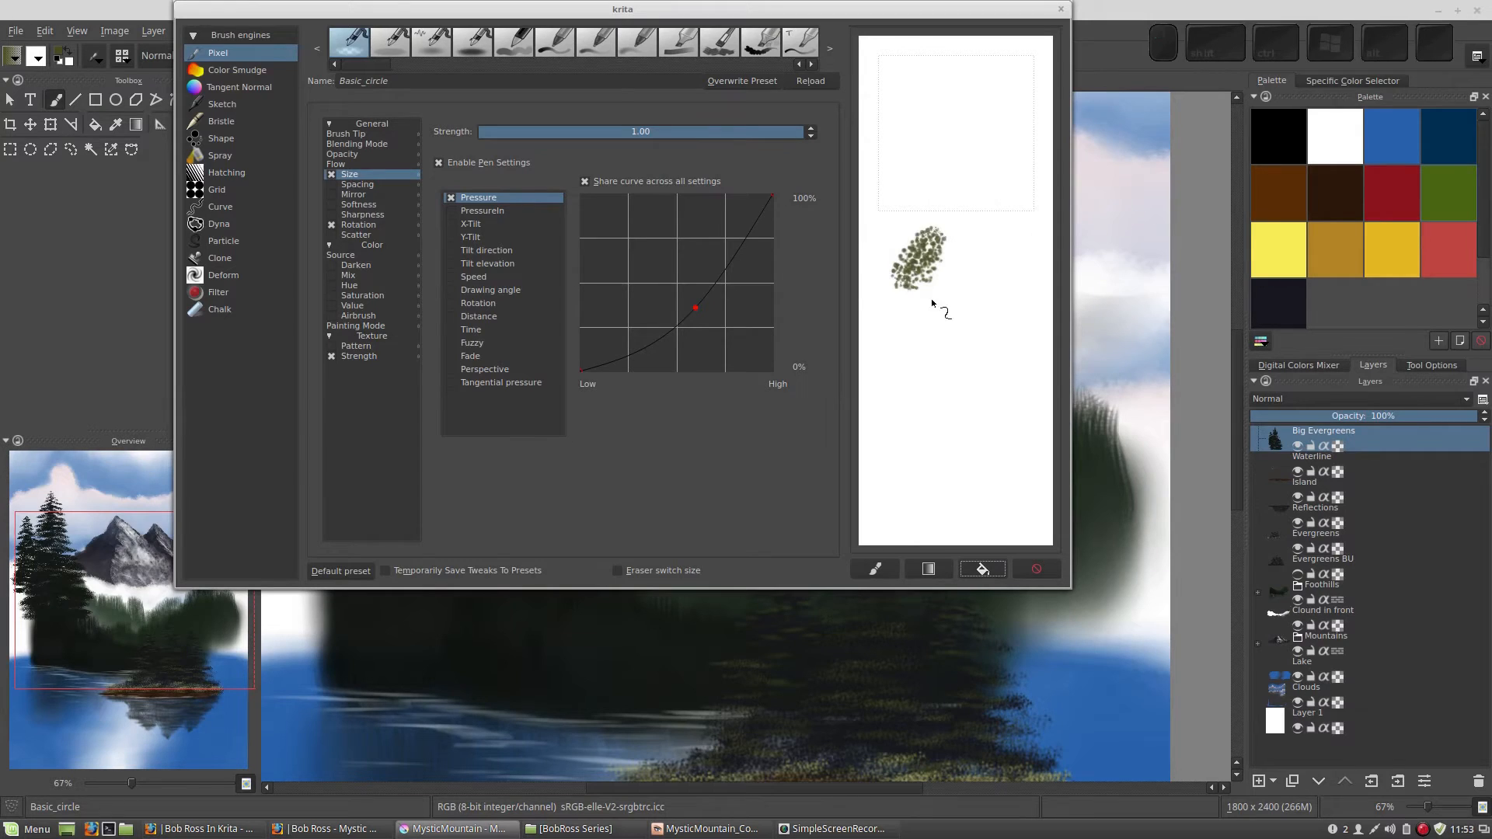
left_click_drag(925, 315, 971, 272)
left_click_drag(944, 366, 1007, 299)
mouse_move(932, 431)
left_mouse_down()
mouse_move(925, 421)
mouse_move(971, 372)
left_mouse_up()
left_click_drag(963, 470, 1006, 389)
left_click_drag(894, 357, 936, 272)
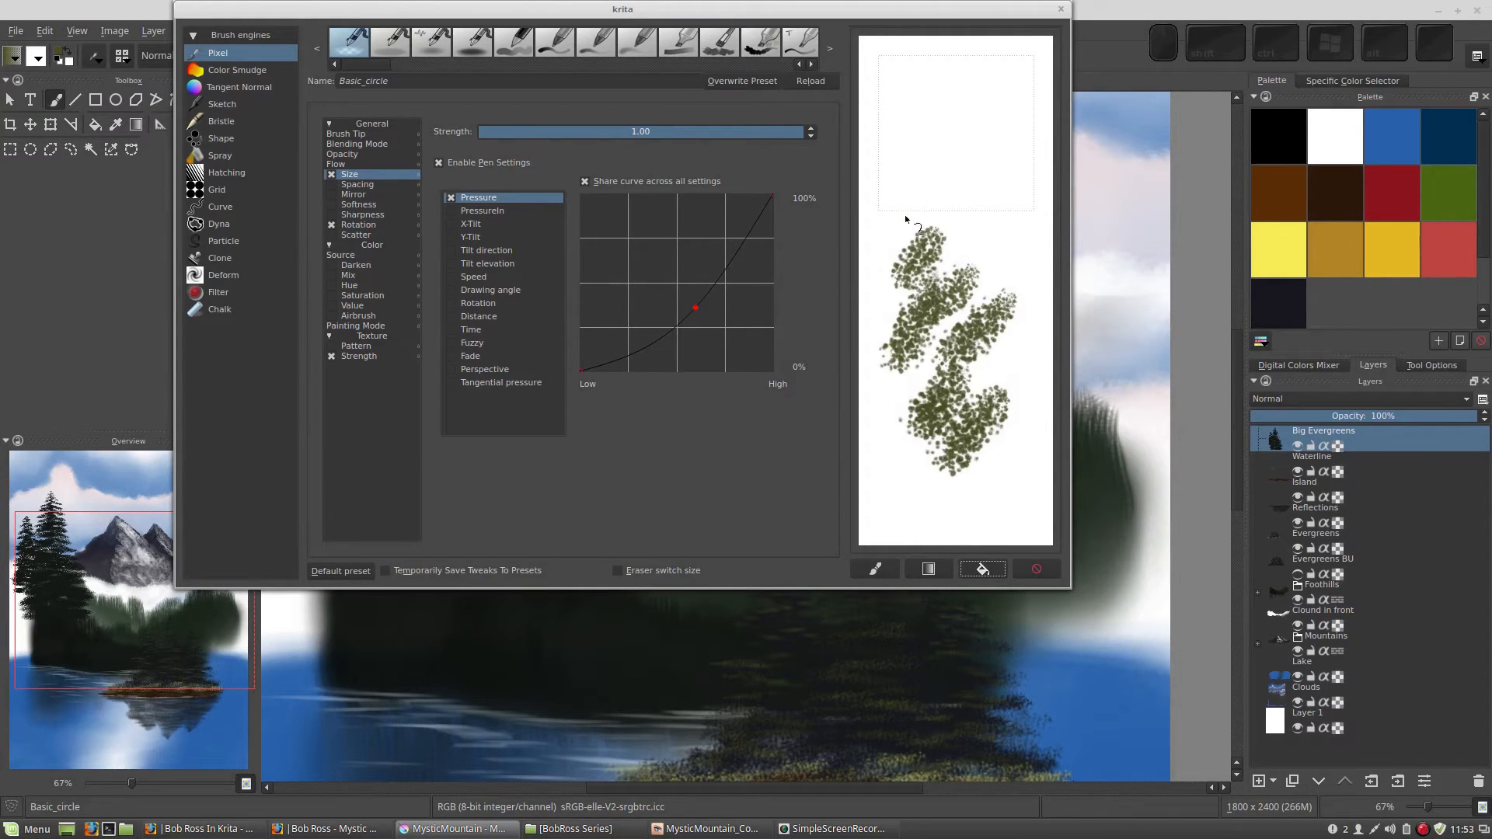
mouse_move(902, 206)
left_mouse_down()
mouse_move(938, 134)
mouse_move(996, 134)
left_mouse_up()
mouse_move(943, 255)
left_mouse_down()
mouse_move(1010, 164)
mouse_move(975, 105)
left_mouse_up()
left_click_drag(991, 167, 1014, 83)
left_click_drag(923, 147, 955, 68)
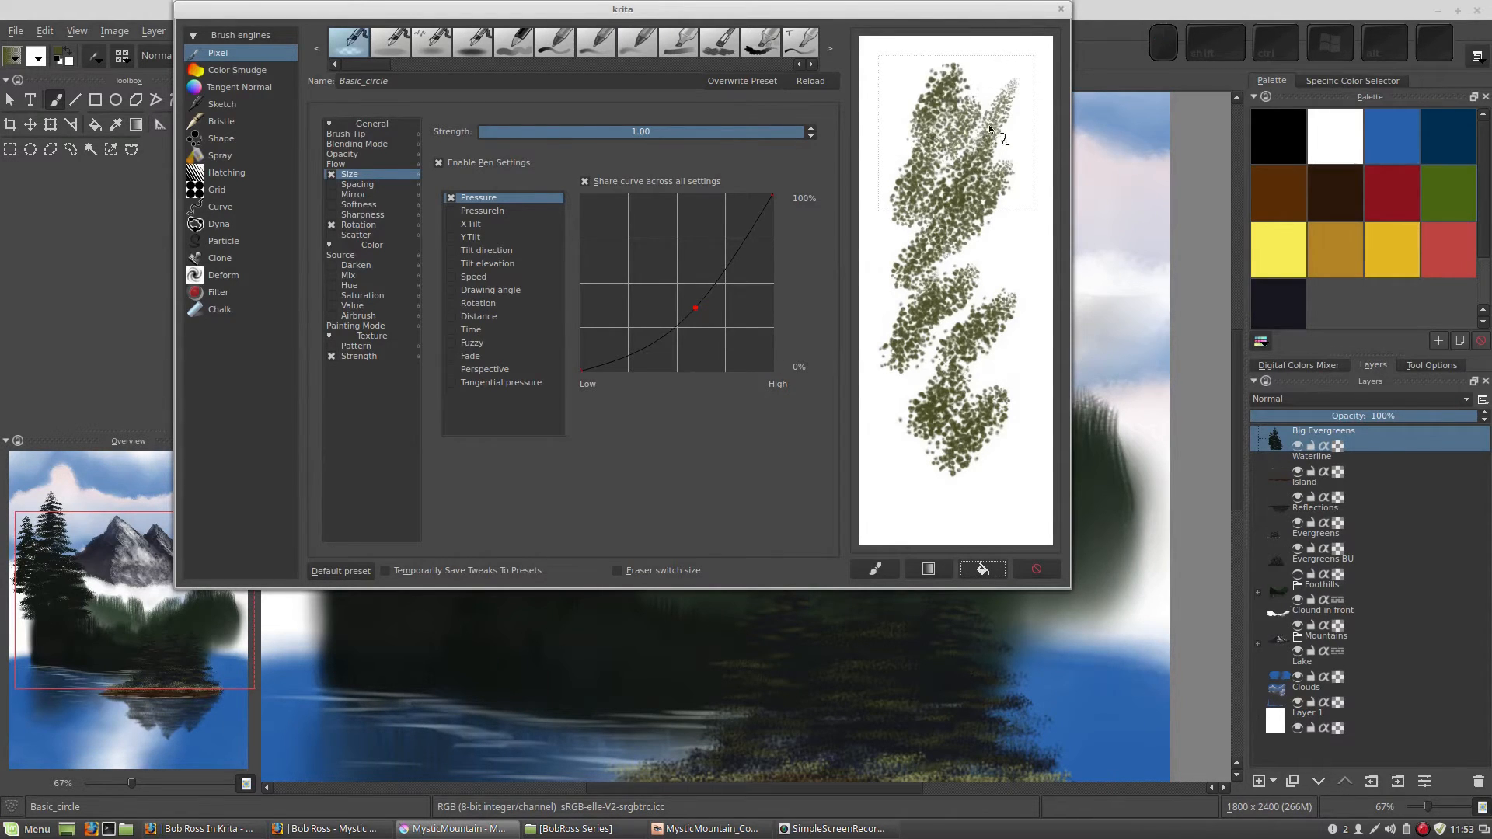
mouse_move(994, 196)
left_mouse_down()
mouse_move(1036, 99)
mouse_move(1037, 125)
left_mouse_up()
left_click_drag(962, 284, 1028, 203)
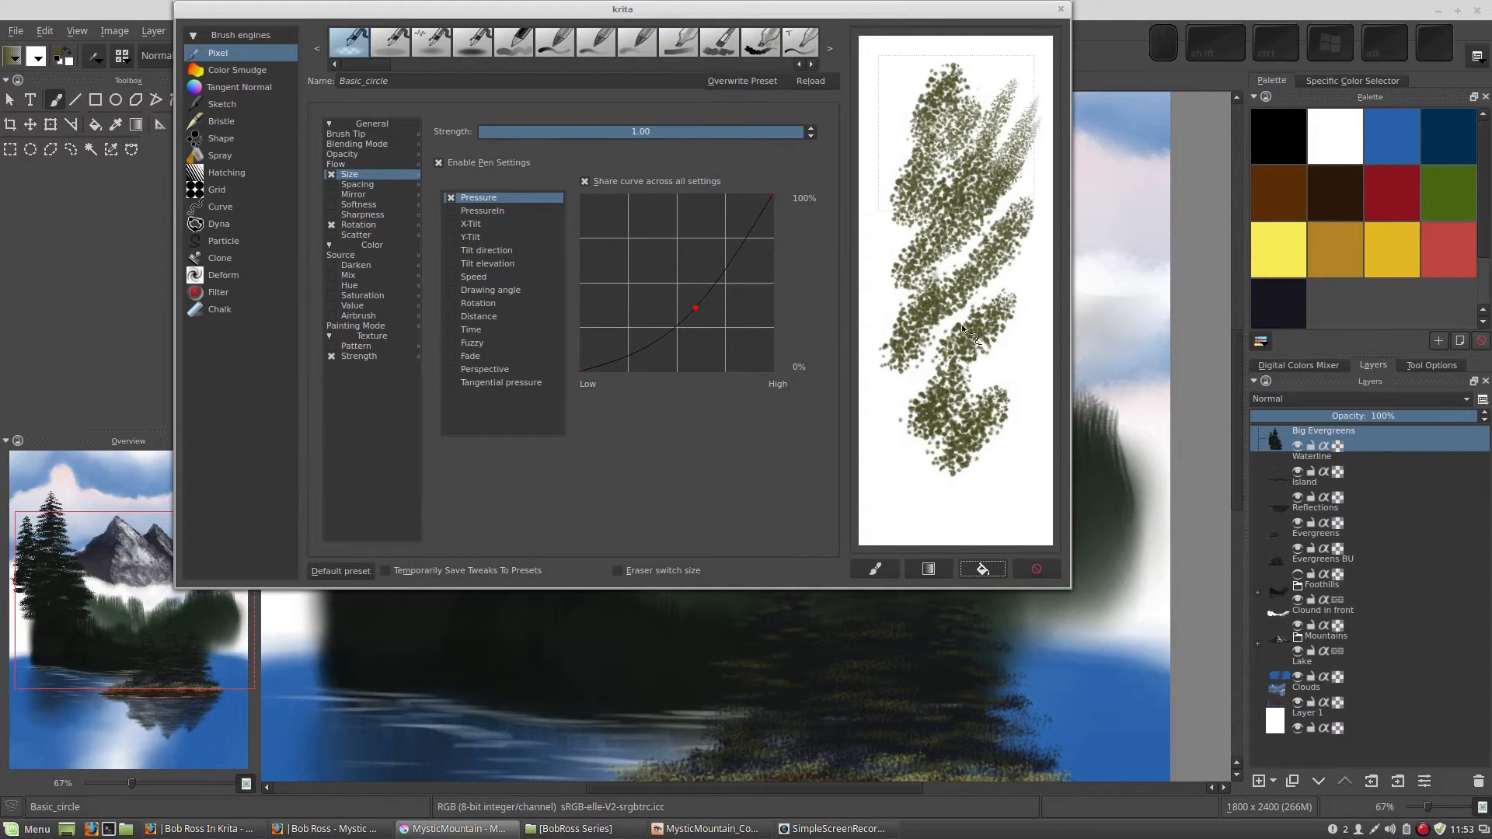
left_click_drag(959, 342, 1011, 264)
left_click_drag(971, 377, 1022, 334)
left_click_drag(981, 443, 1024, 408)
left_click_drag(987, 493, 1036, 432)
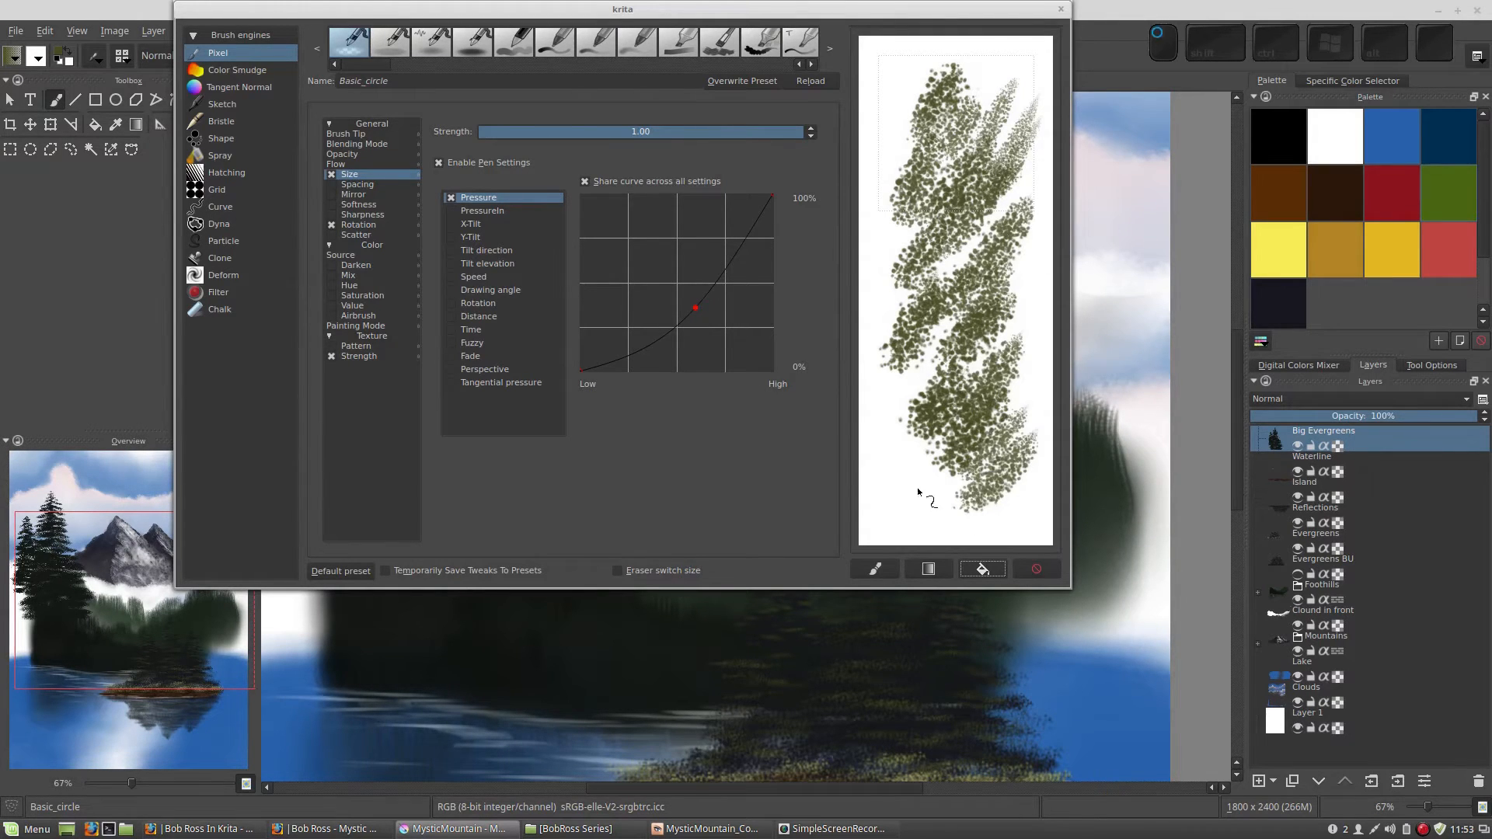
mouse_move(905, 501)
left_mouse_down()
mouse_move(936, 435)
mouse_move(912, 326)
left_mouse_up()
left_click_drag(1033, 334, 1057, 287)
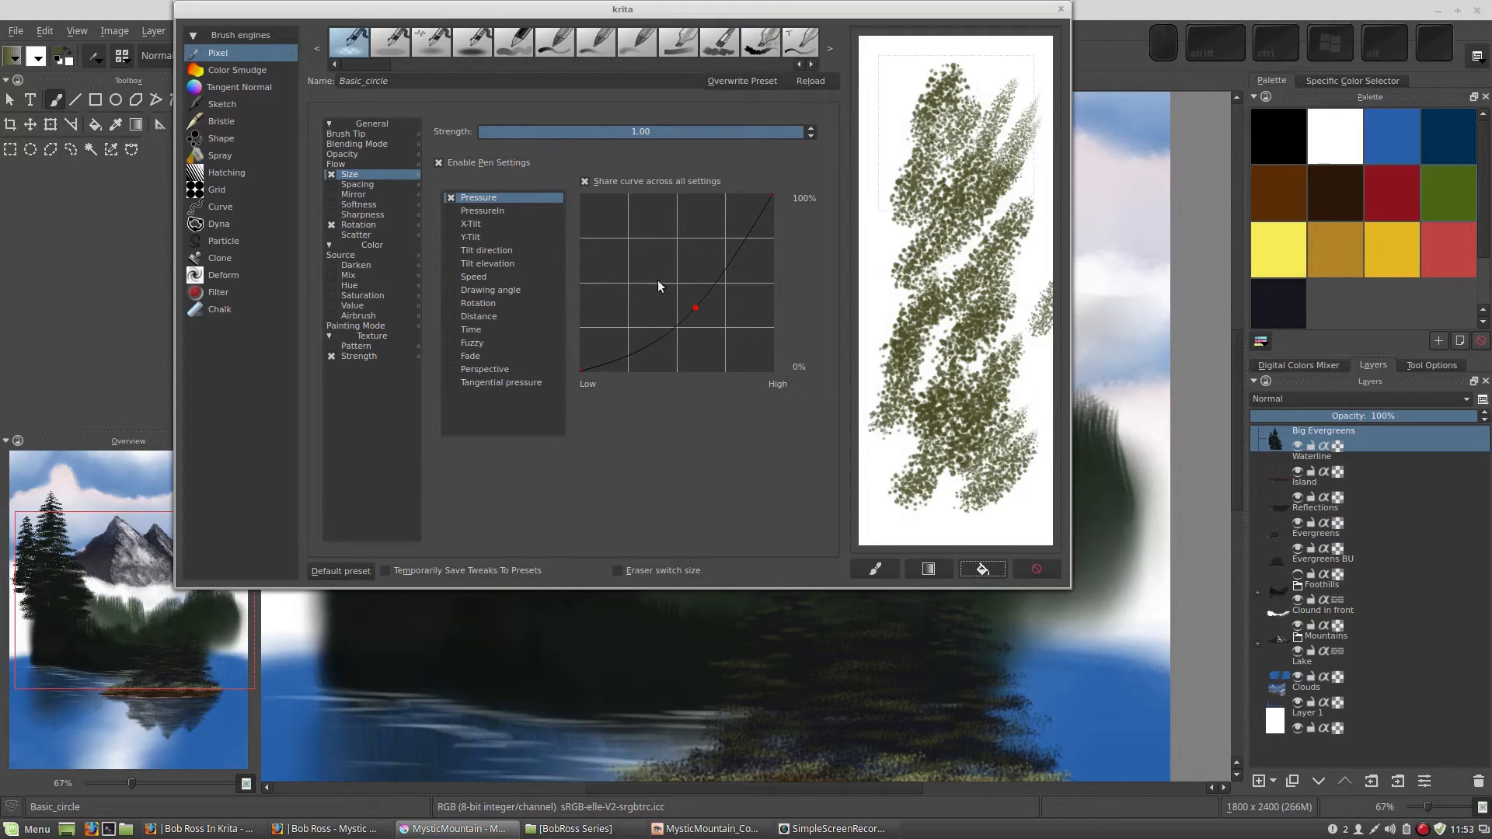
Step: Replace the Size pressure curve's middle point with one closer to the diagonal for a gentler bow, and clear the scratchpad
left_click_drag(694, 309, 726, 466)
left_click_drag(683, 294, 685, 300)
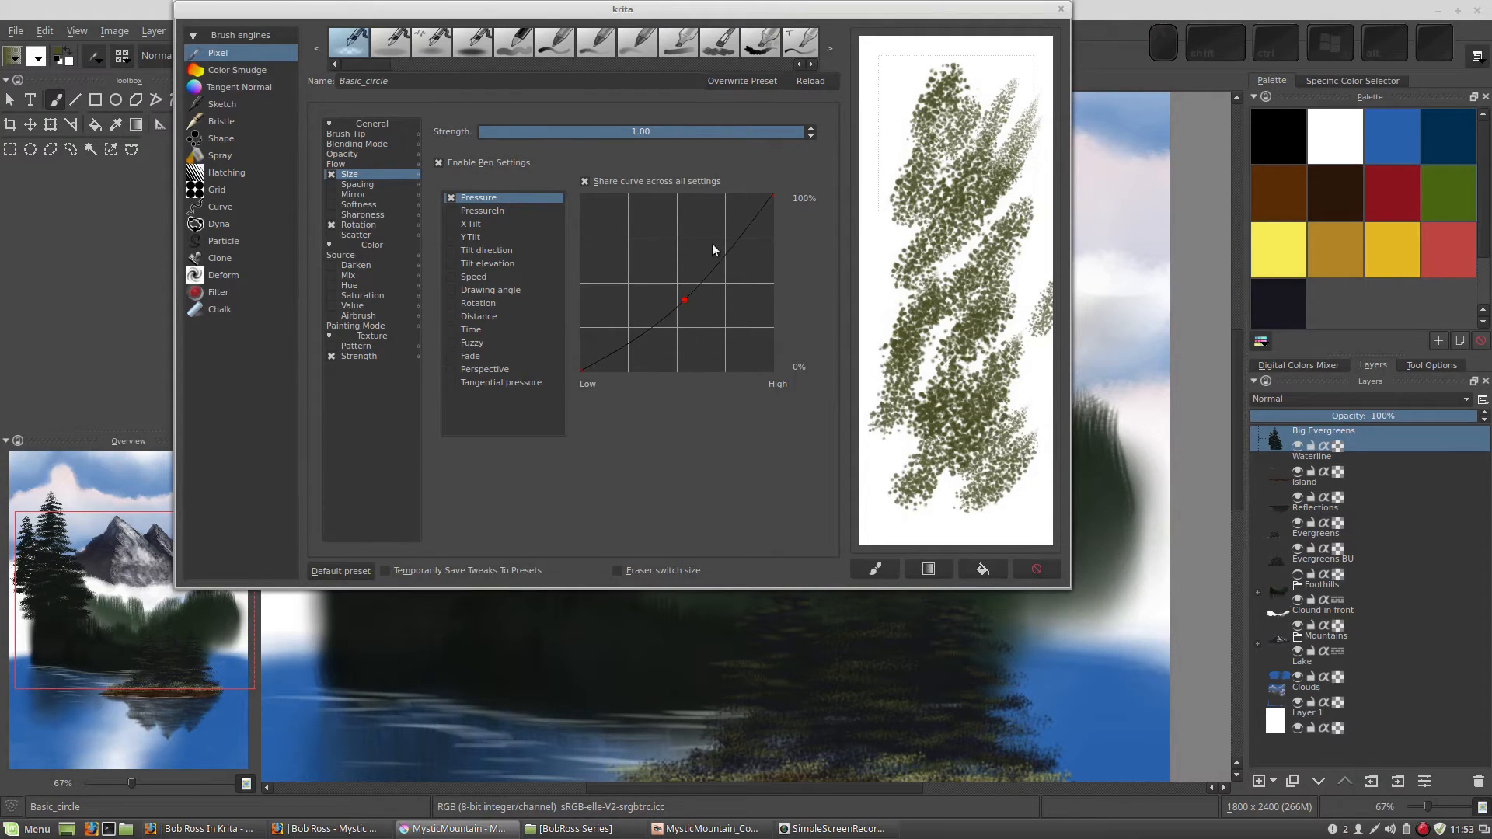
left_click(982, 569)
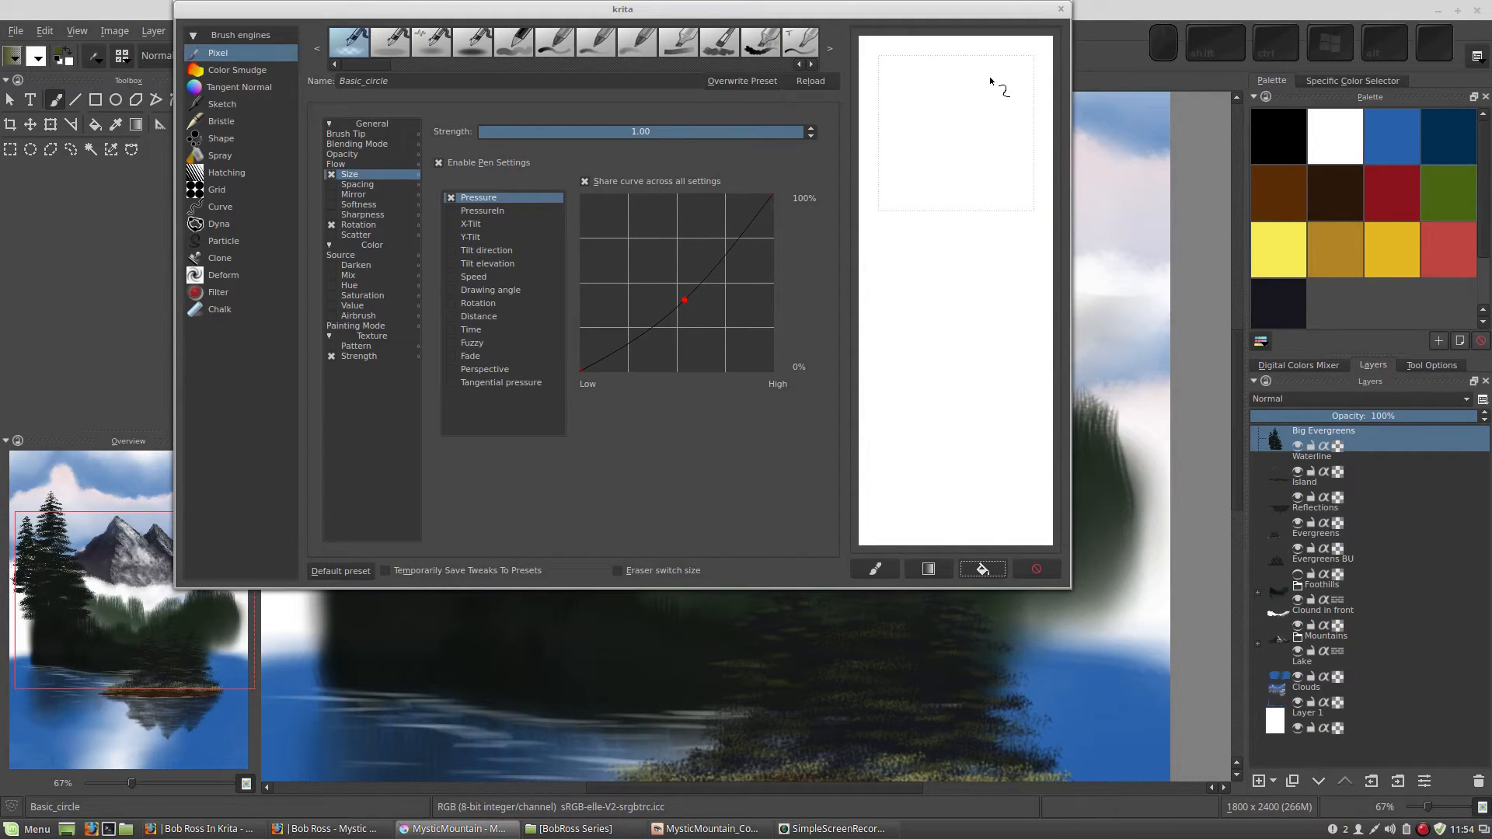
Step: Rename the brush preset as BR Leafy
double_click(392, 82)
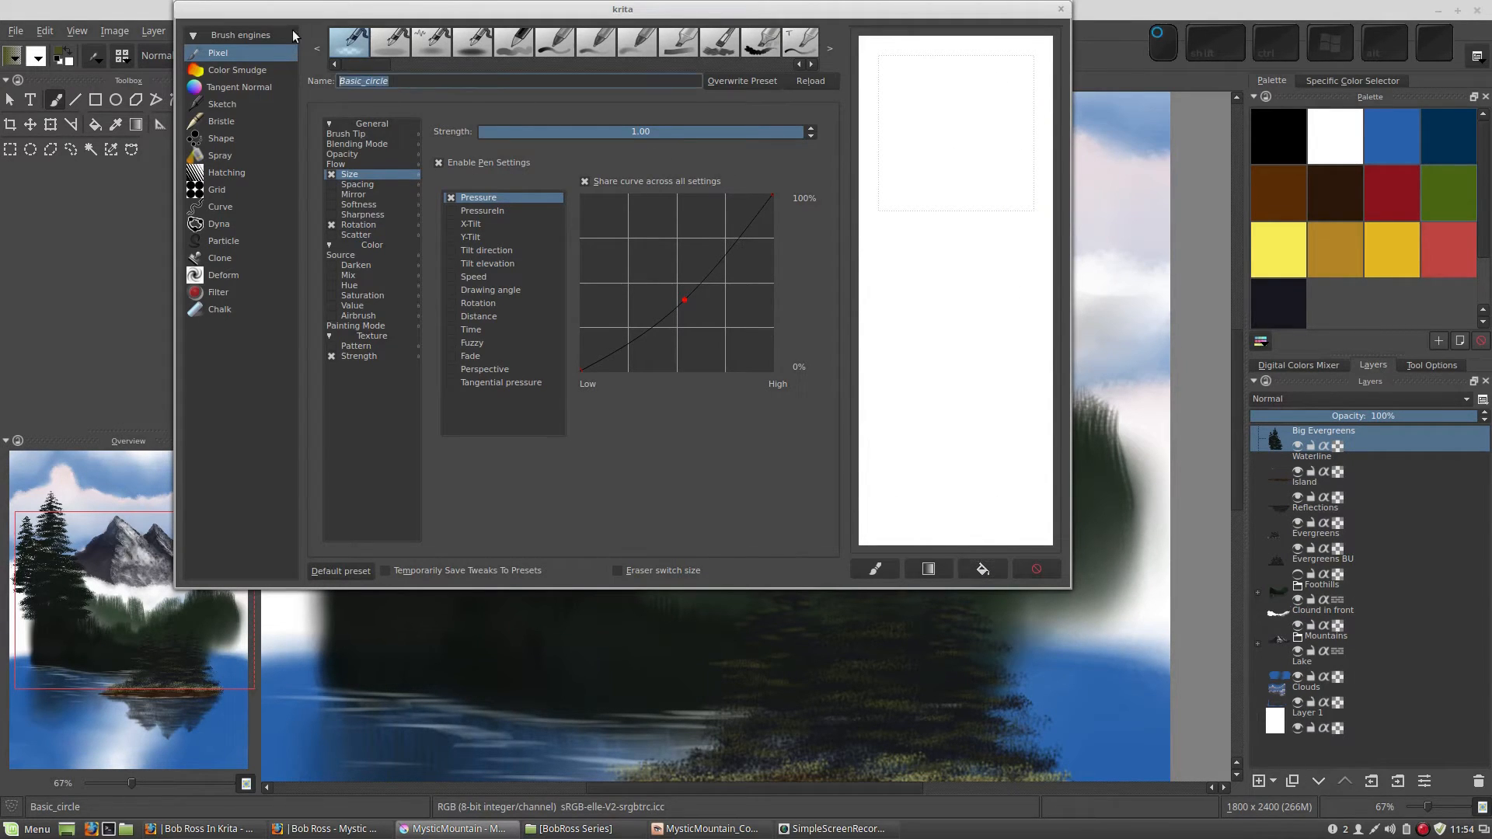
type("D")
key("BackSpace")
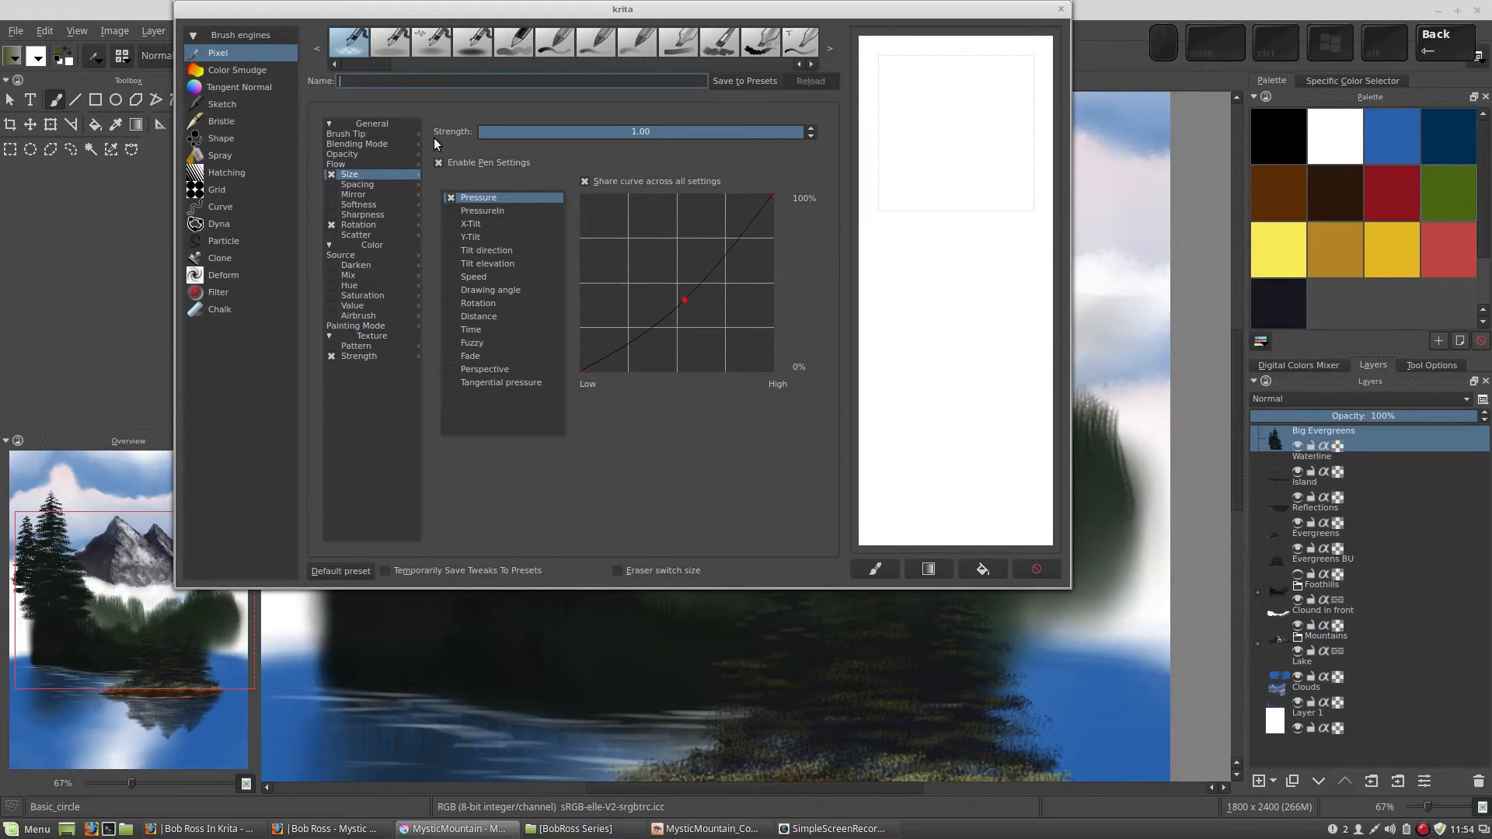
type("B")
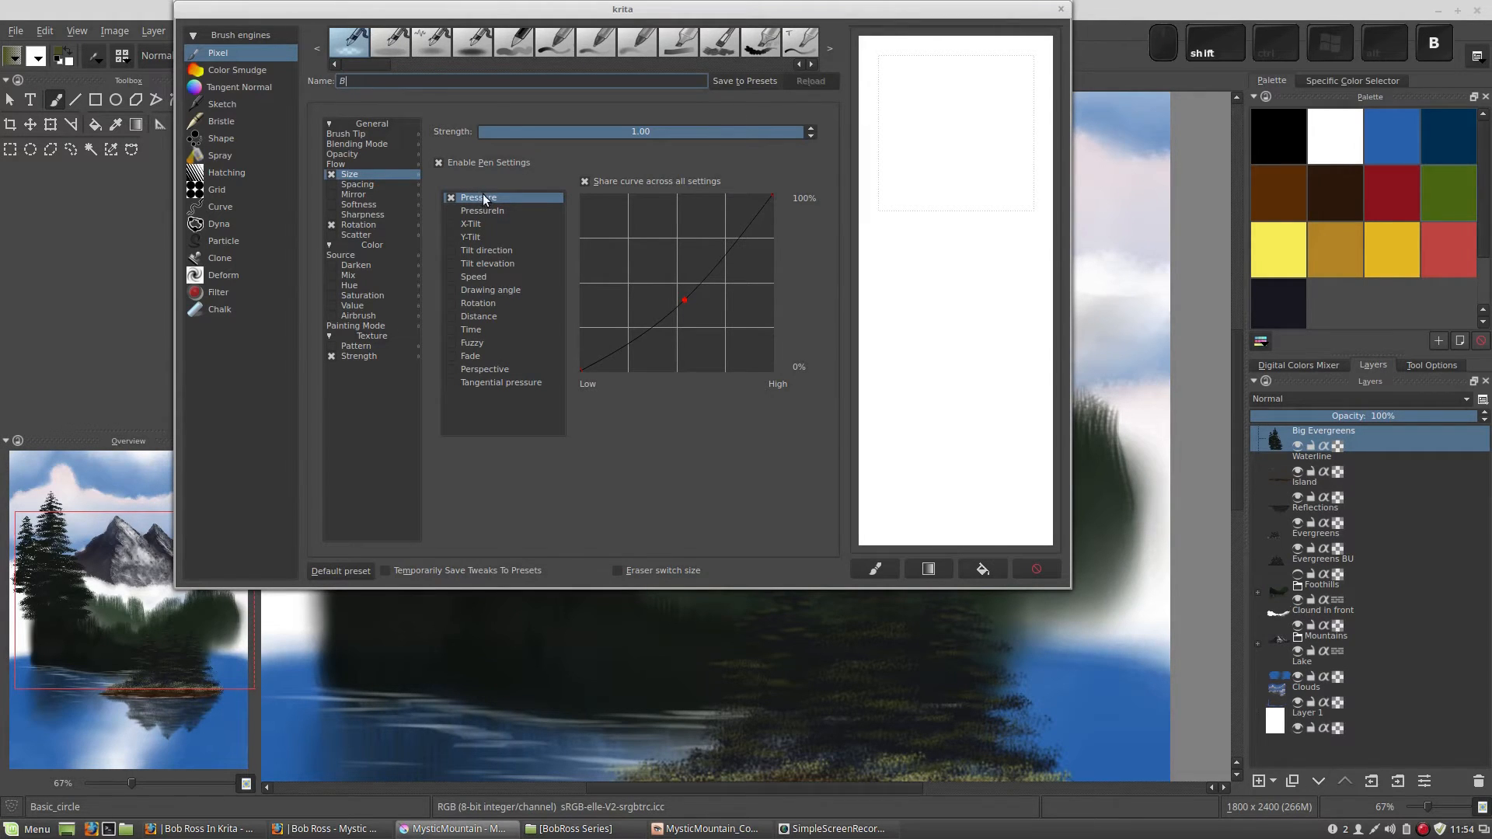
type("R Leafy")
Step: Paint a dense olive-green foliage thumbnail in the scratchpad's preview frame and save BR Leafy as a new preset
left_click(878, 571)
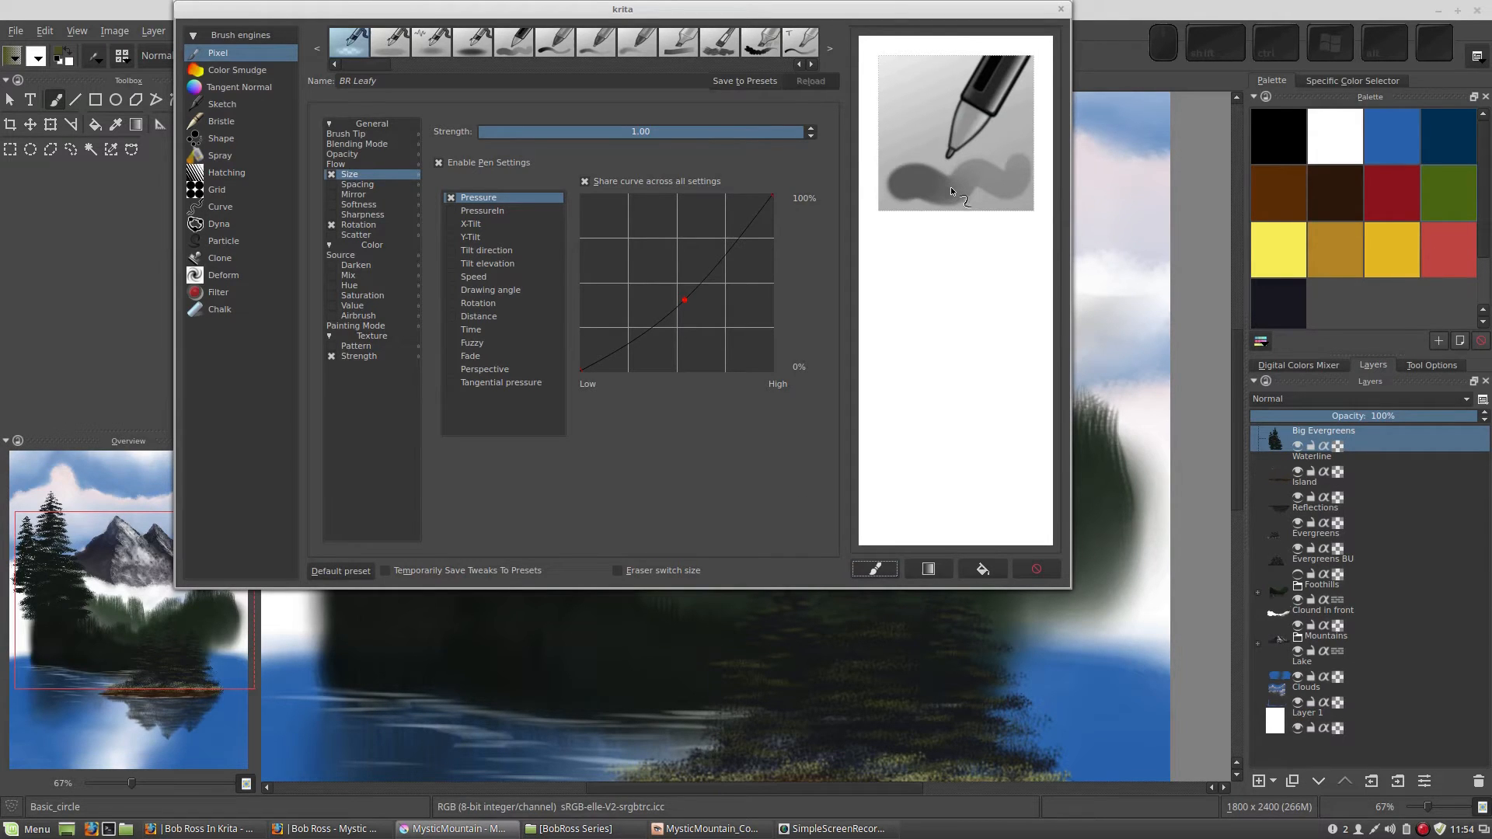
left_click(977, 576)
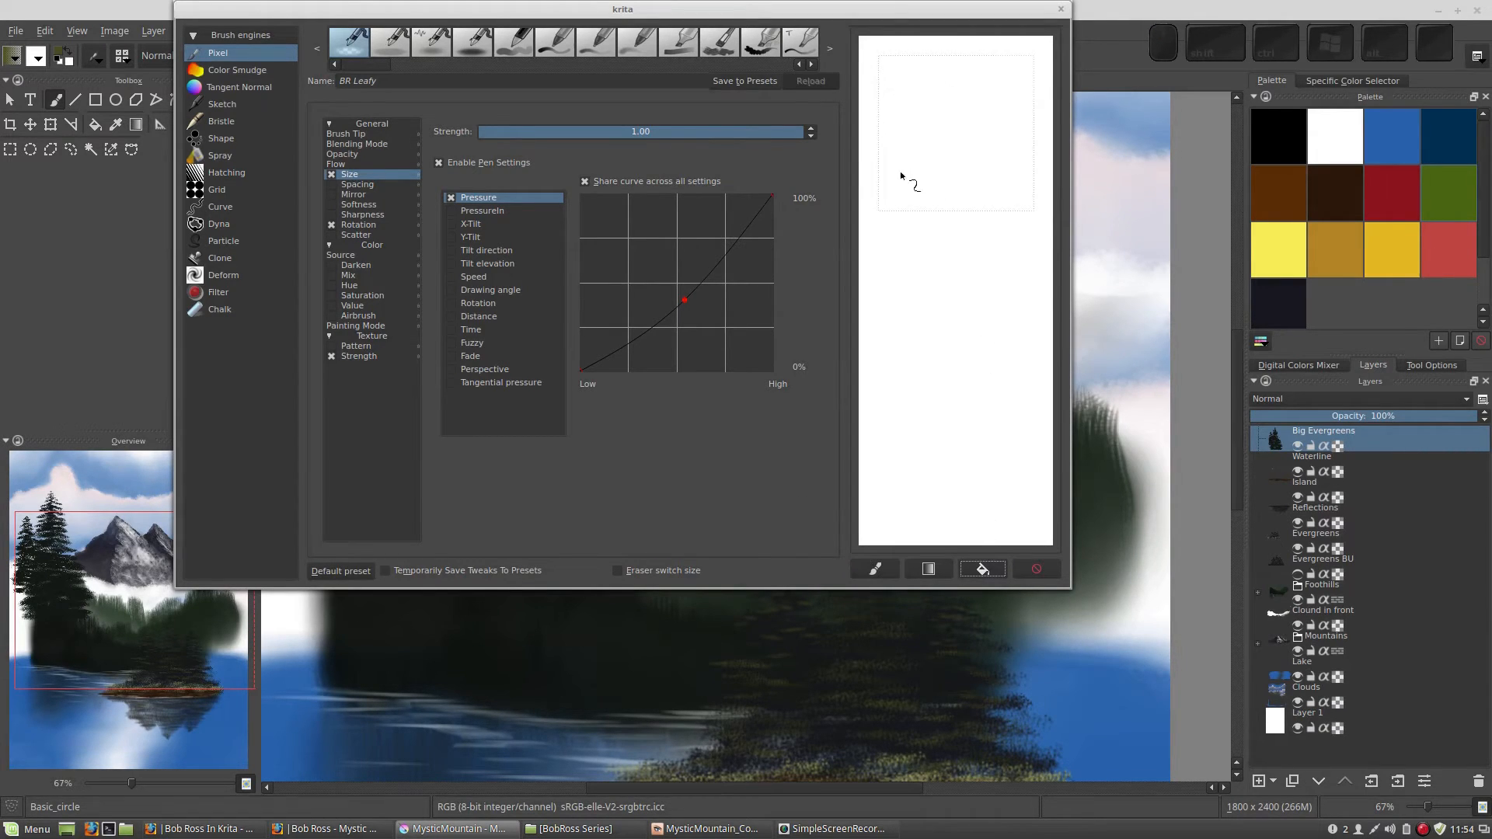
mouse_move(897, 178)
left_mouse_down()
mouse_move(934, 127)
mouse_move(981, 137)
left_mouse_up()
left_click_drag(955, 204, 1024, 160)
mouse_move(888, 132)
left_mouse_down()
mouse_move(899, 53)
mouse_move(1023, 115)
left_mouse_up()
left_click_drag(1020, 56, 888, 70)
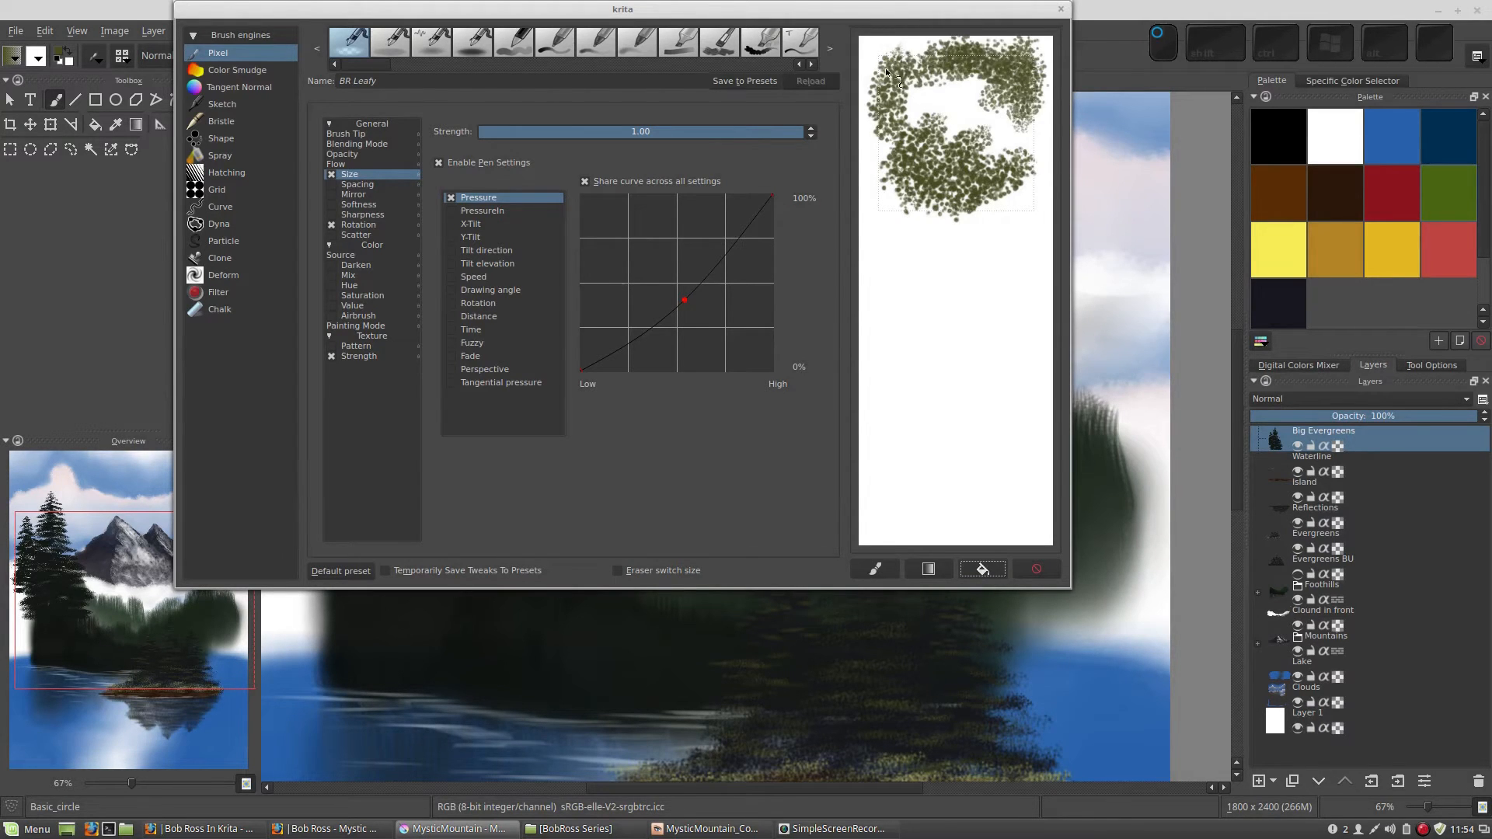
mouse_move(884, 227)
left_mouse_down()
mouse_move(909, 214)
mouse_move(943, 133)
left_mouse_up()
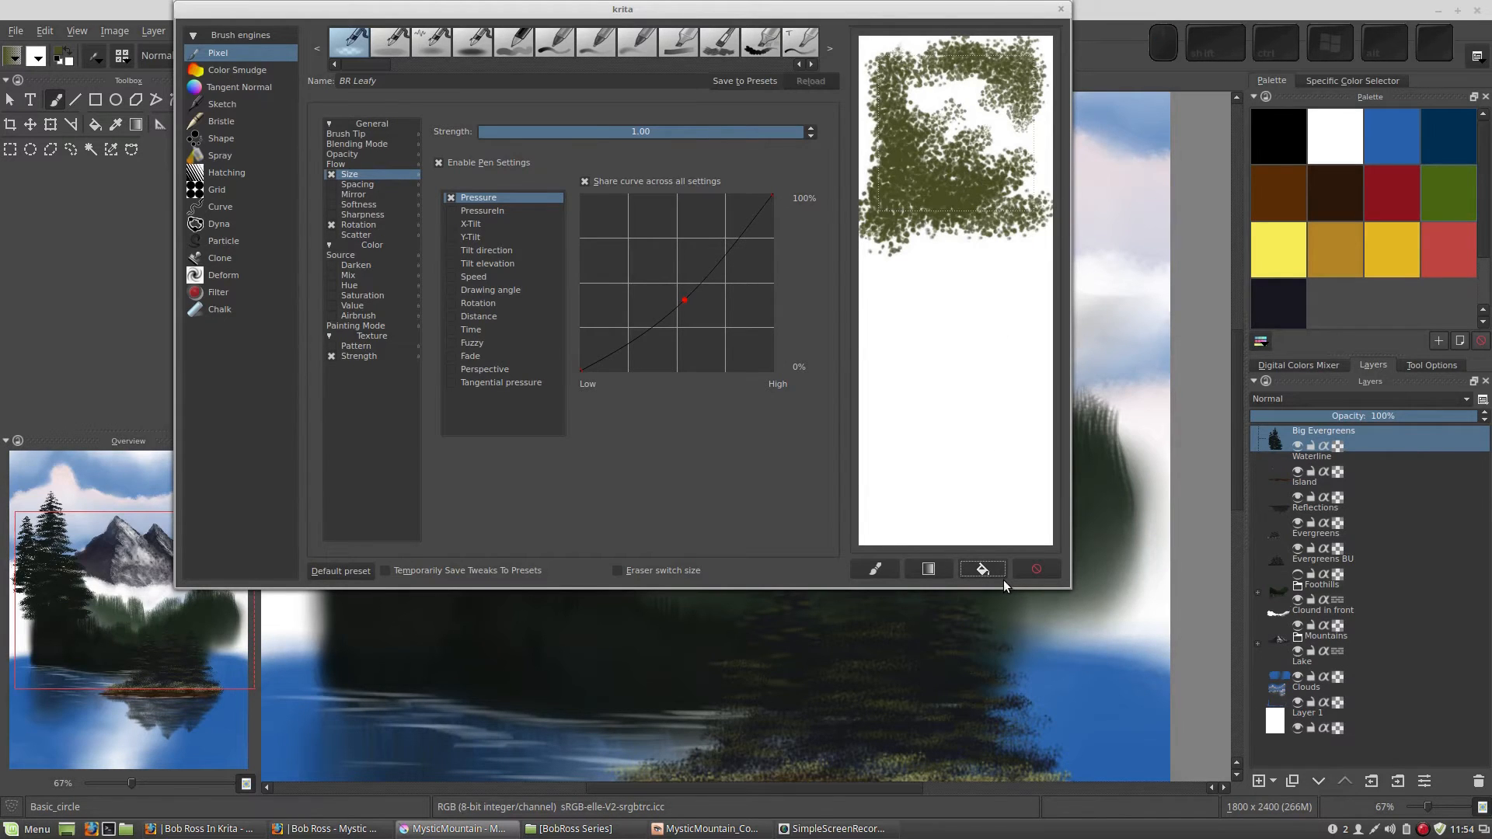
left_click(729, 80)
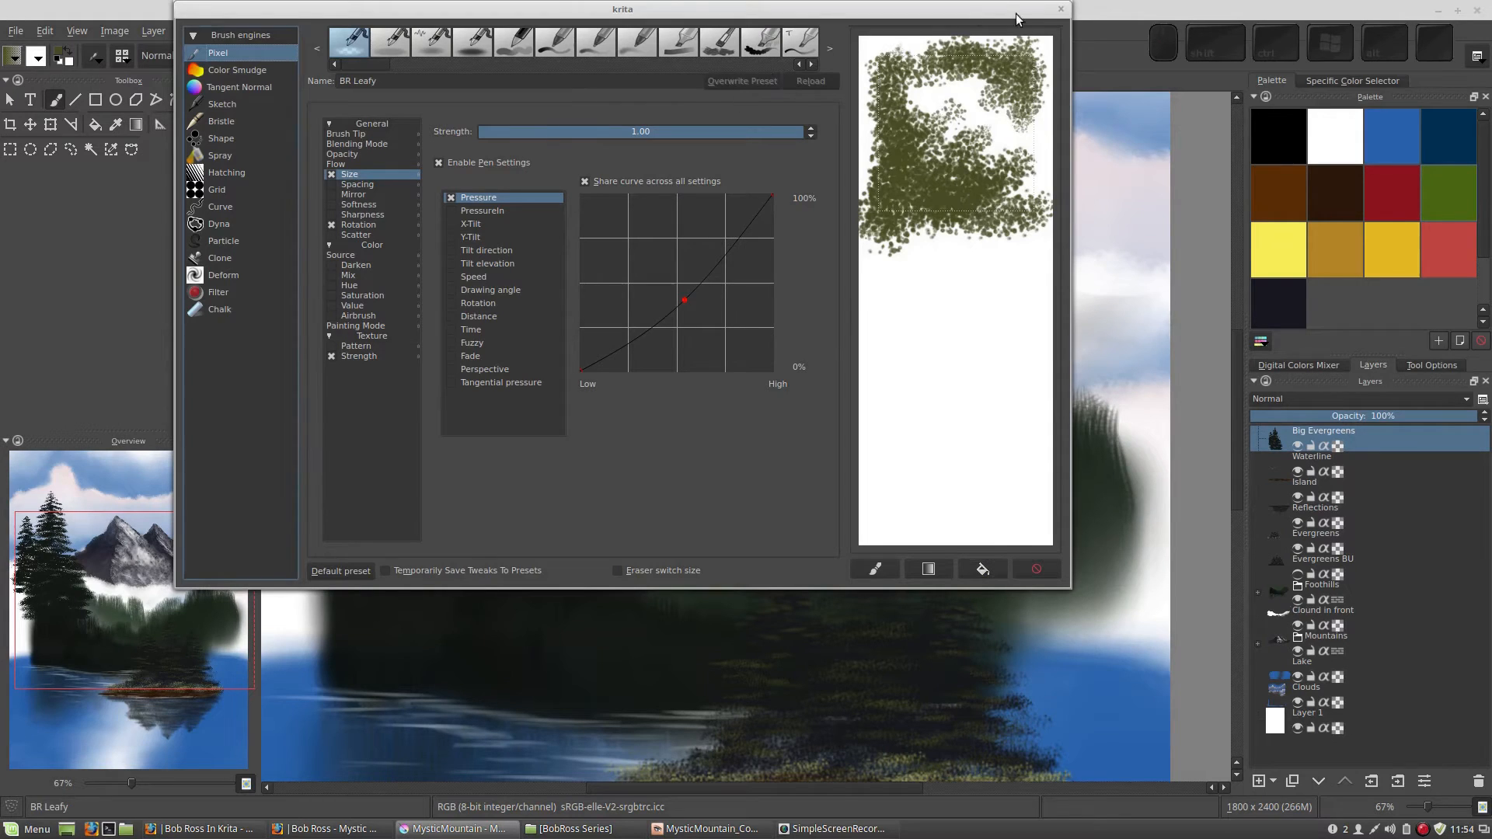
Step: Close the brush editor, filter the brush presets by "br" and select BR Leafy
left_click(1061, 9)
left_click(114, 56)
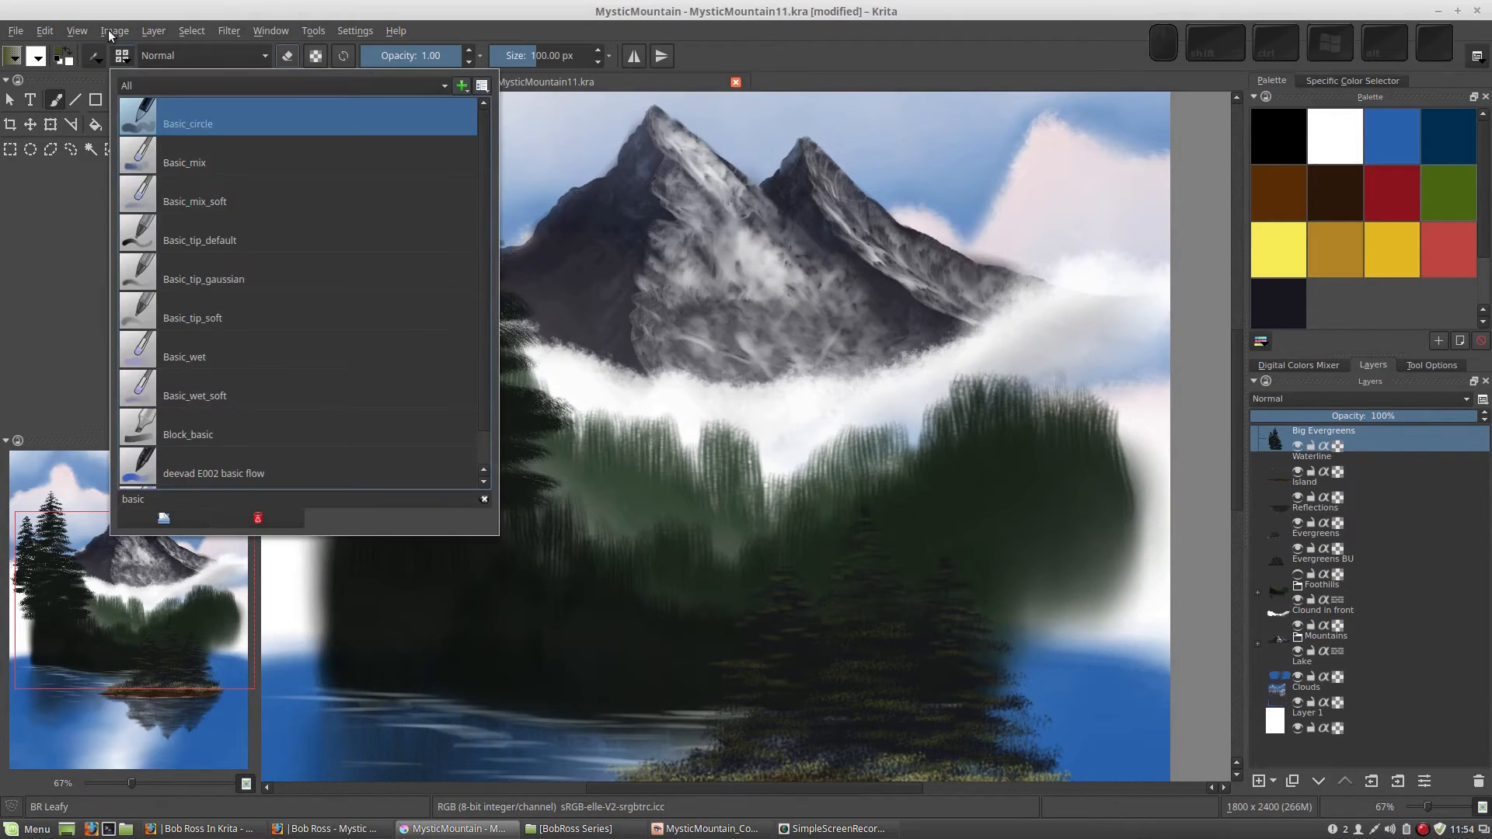
left_click(138, 86)
left_click(151, 95)
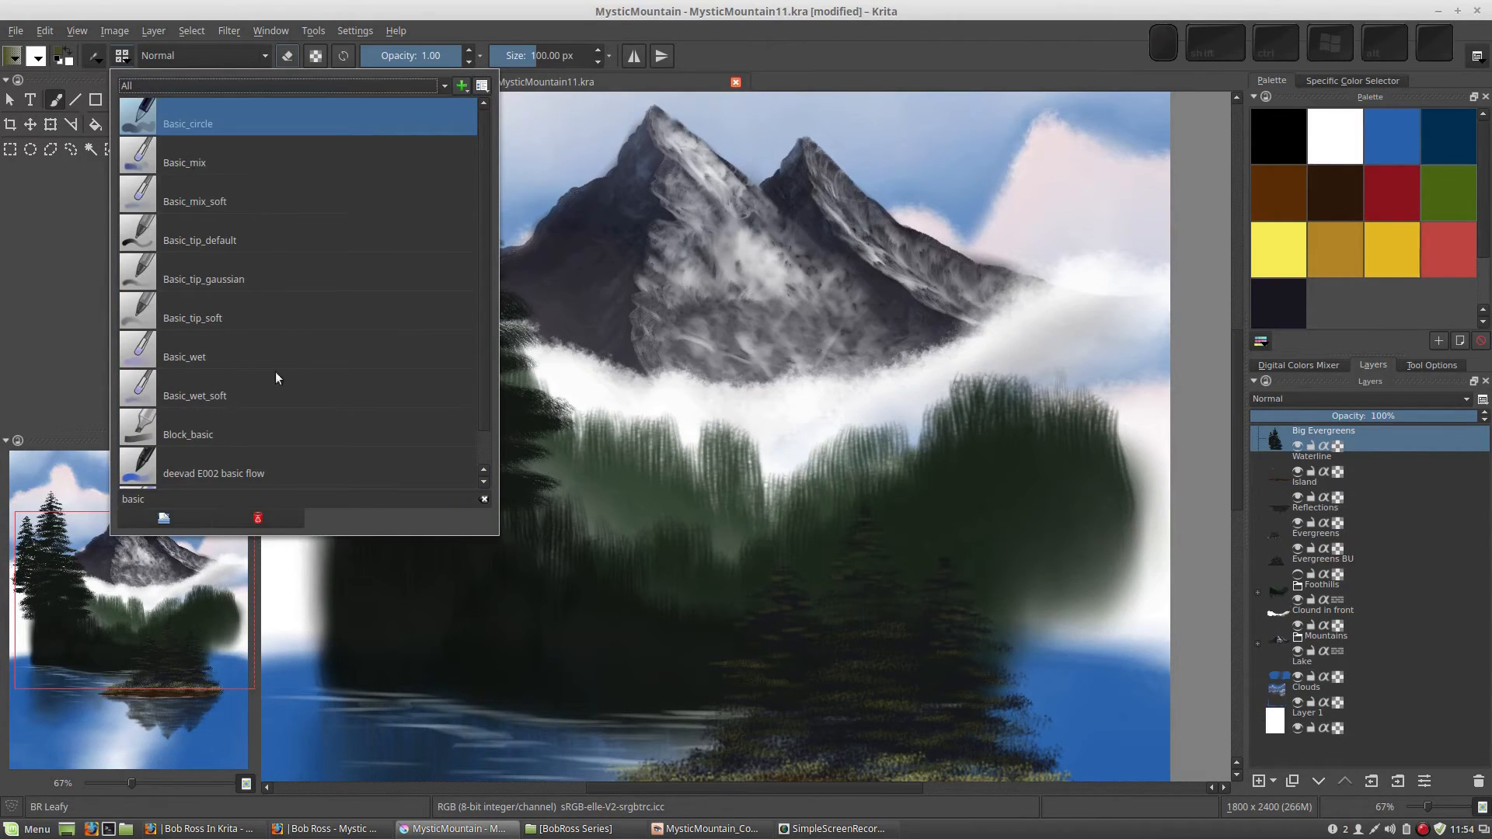
double_click(424, 495)
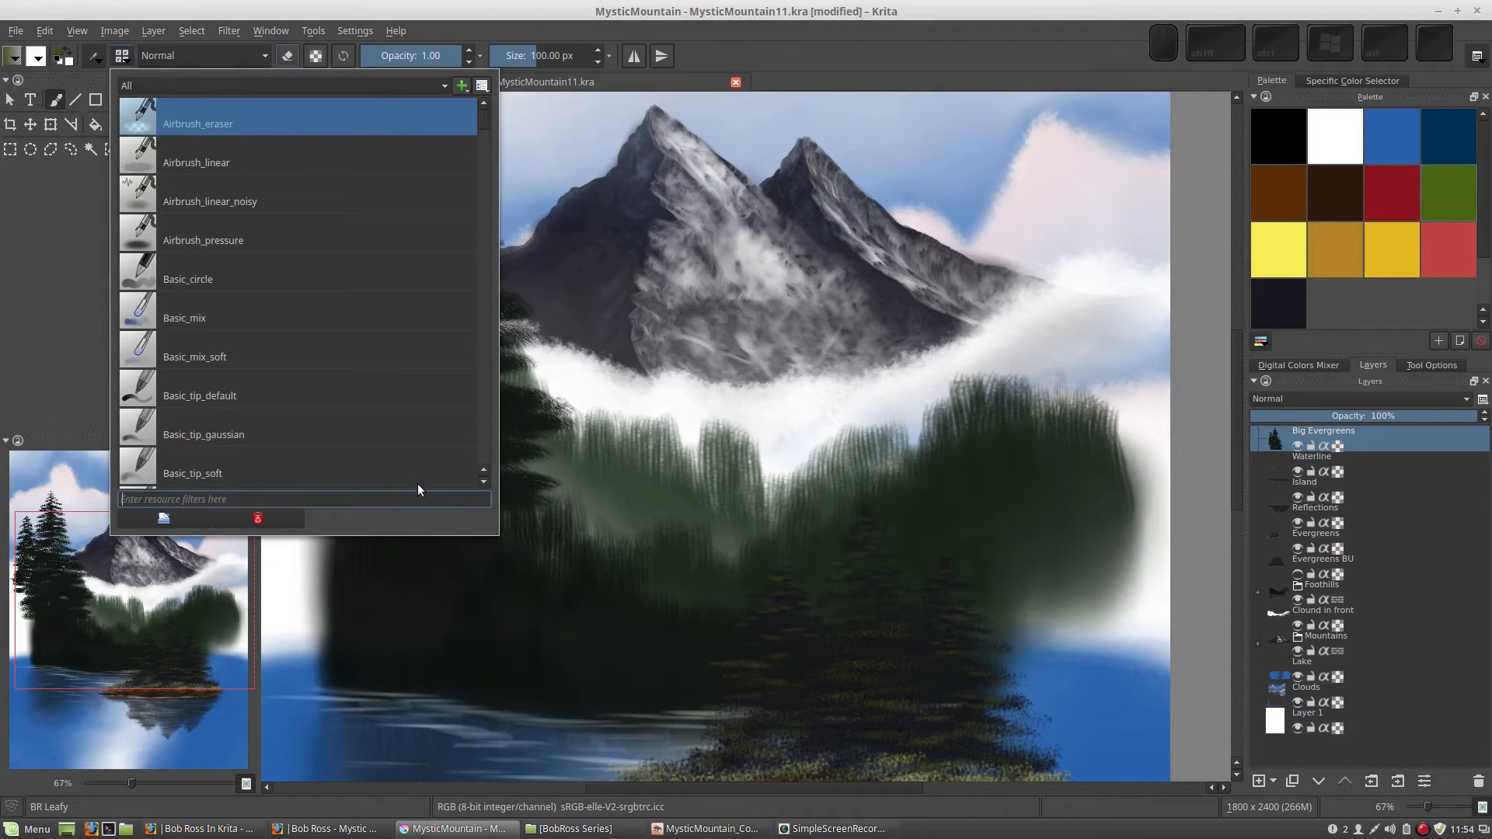
type("br")
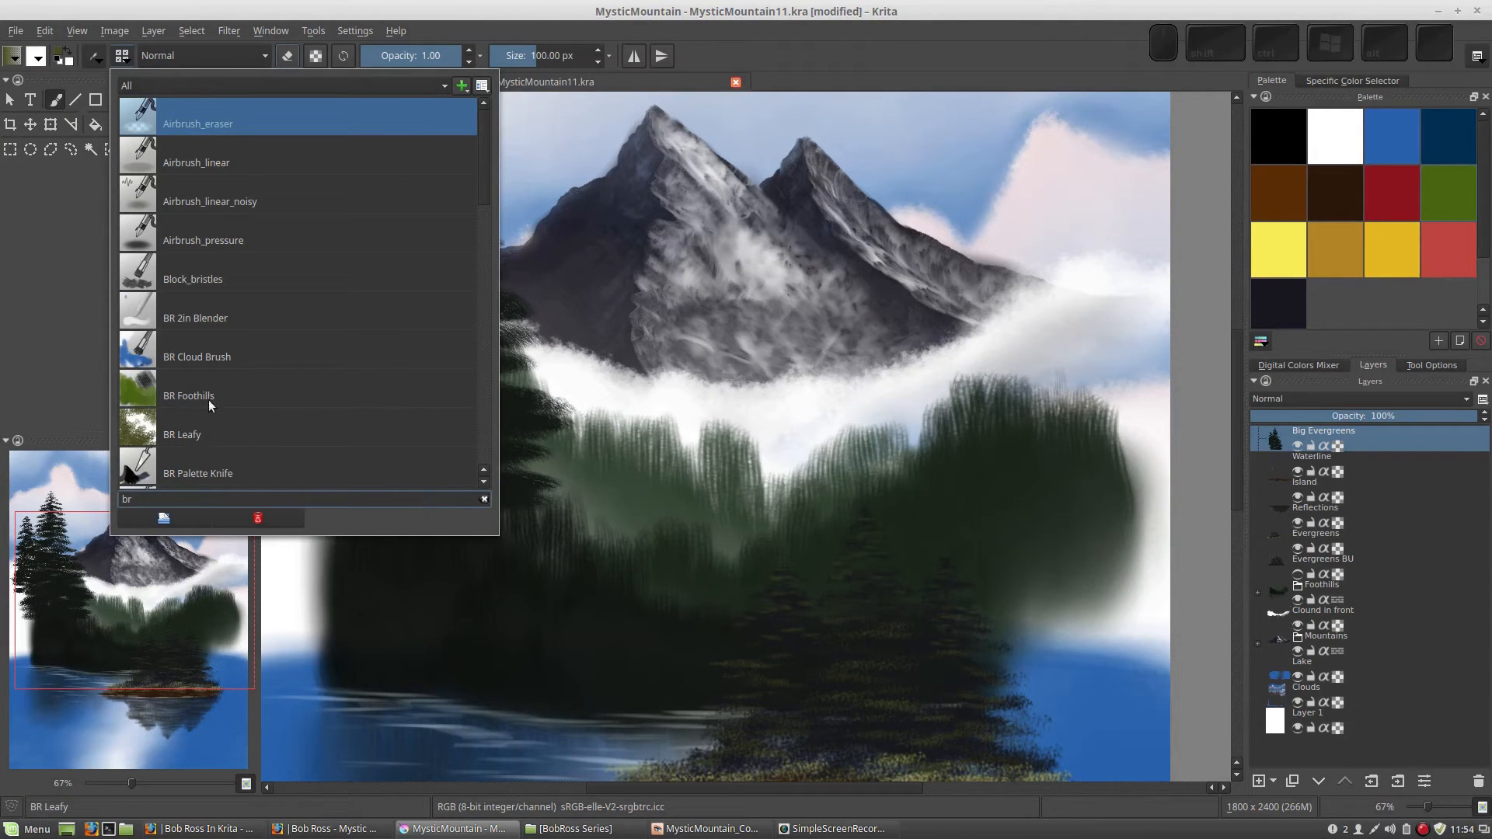
left_click(320, 427)
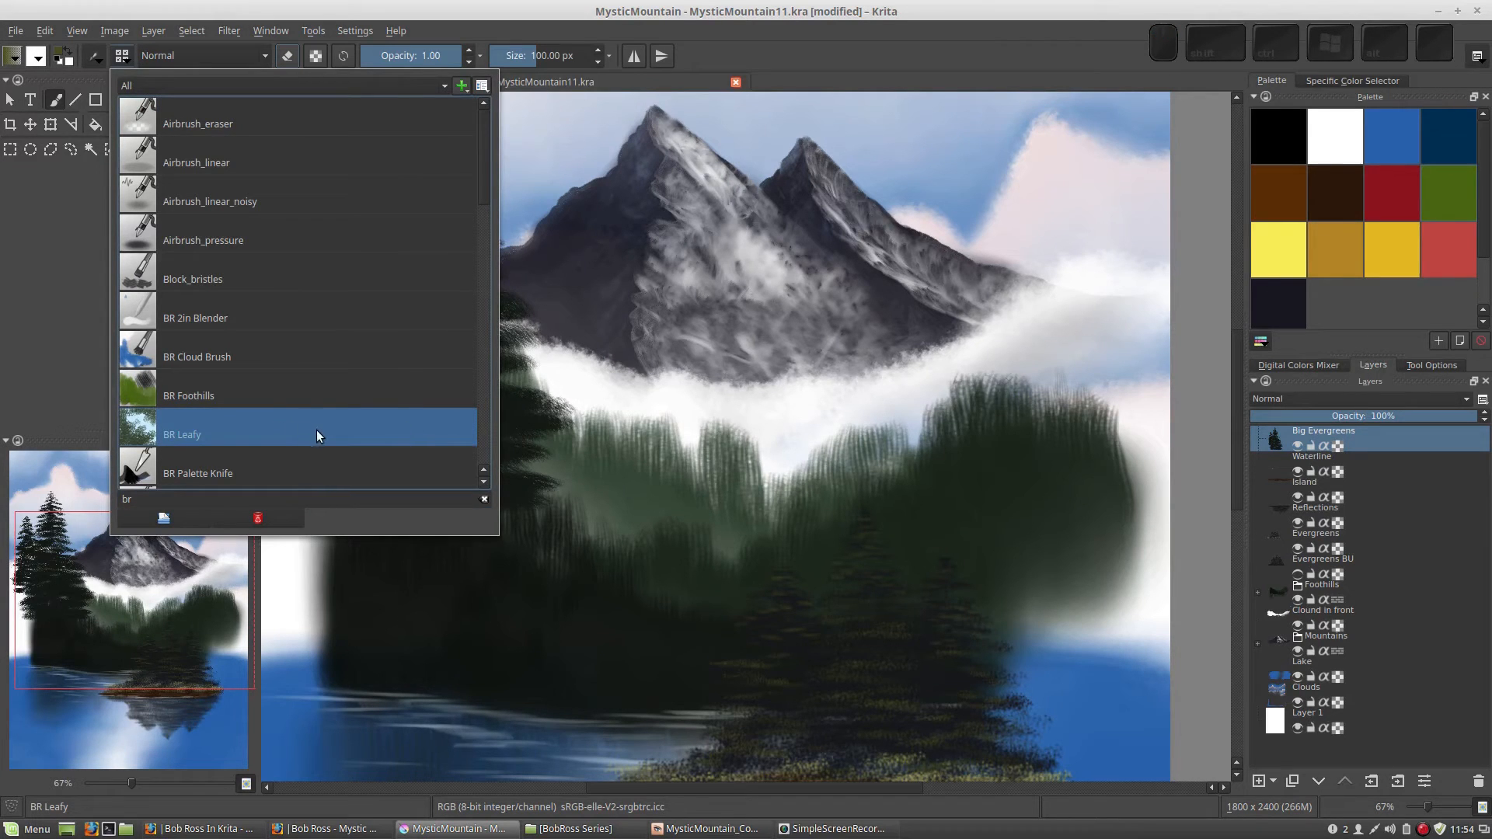
Step: Assign the BR Leafy preset to a brush tag
right_click(316, 431)
mouse_move(365, 454)
left_click(445, 474)
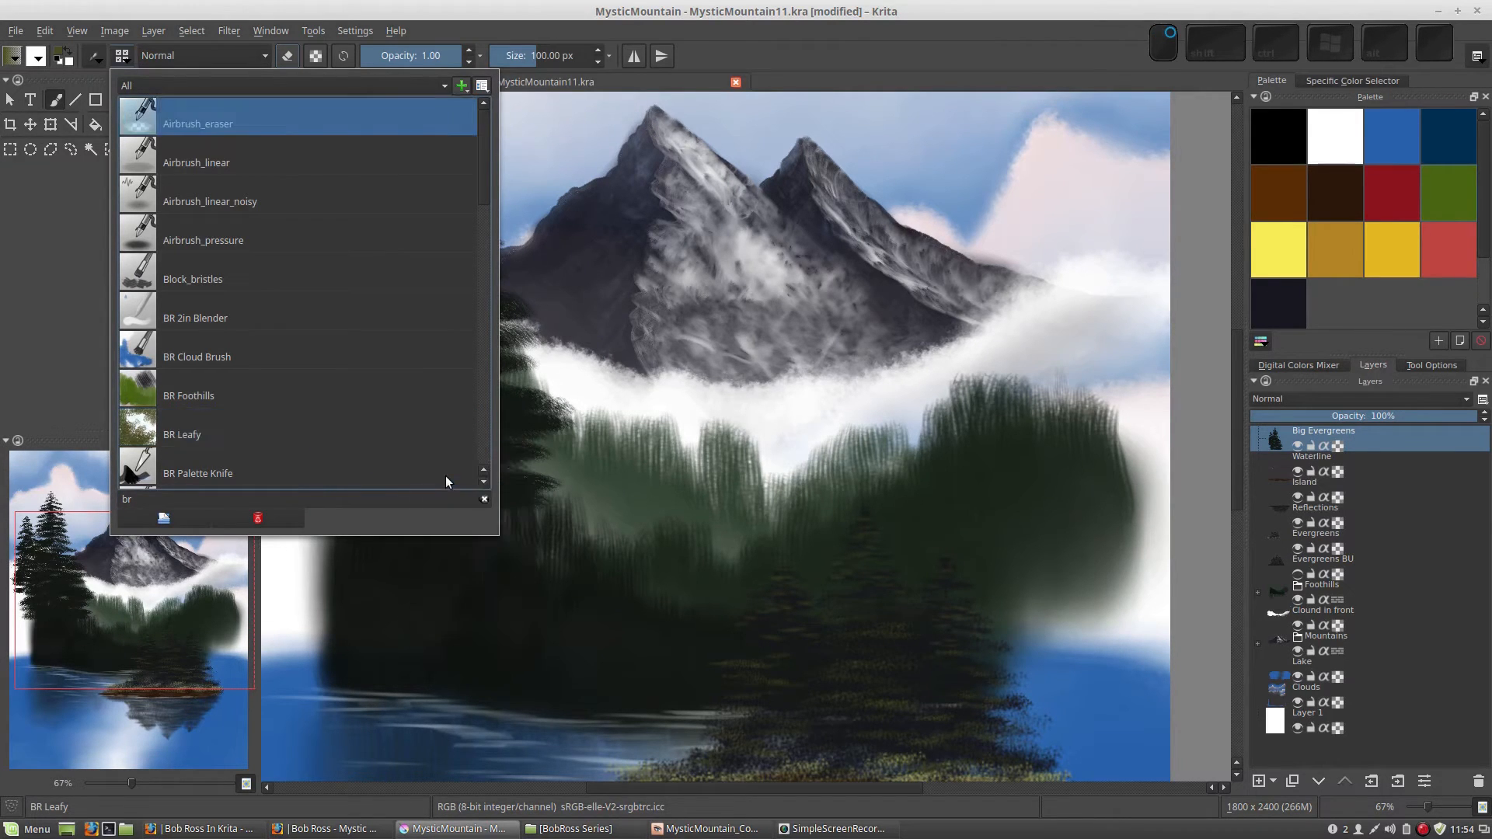
Step: Pick BR Leafy from the on-canvas pop-up palette and enlarge the brush to 230 px
left_click(781, 371)
right_click(786, 381)
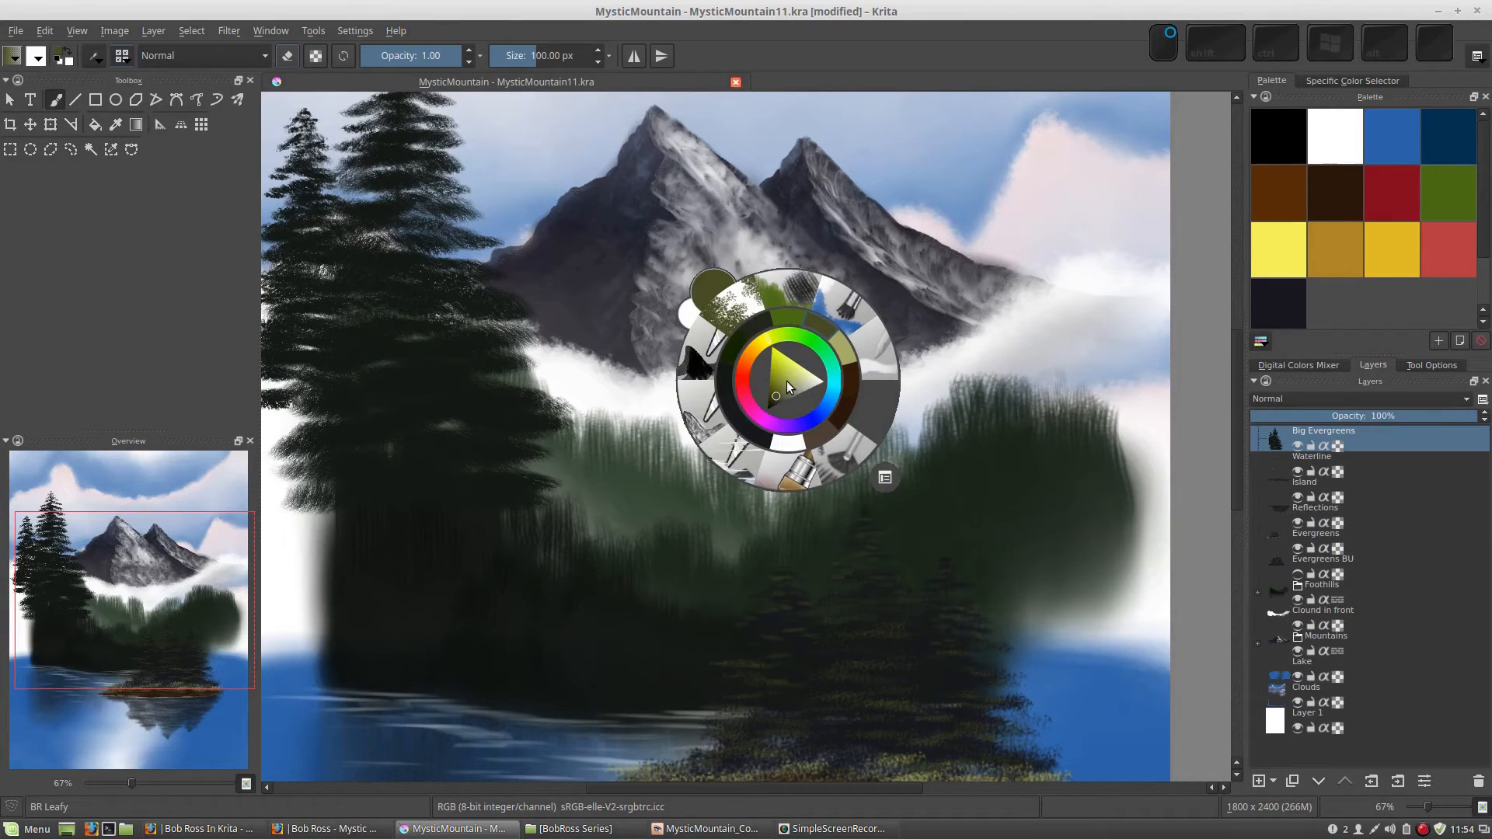
left_click(739, 314)
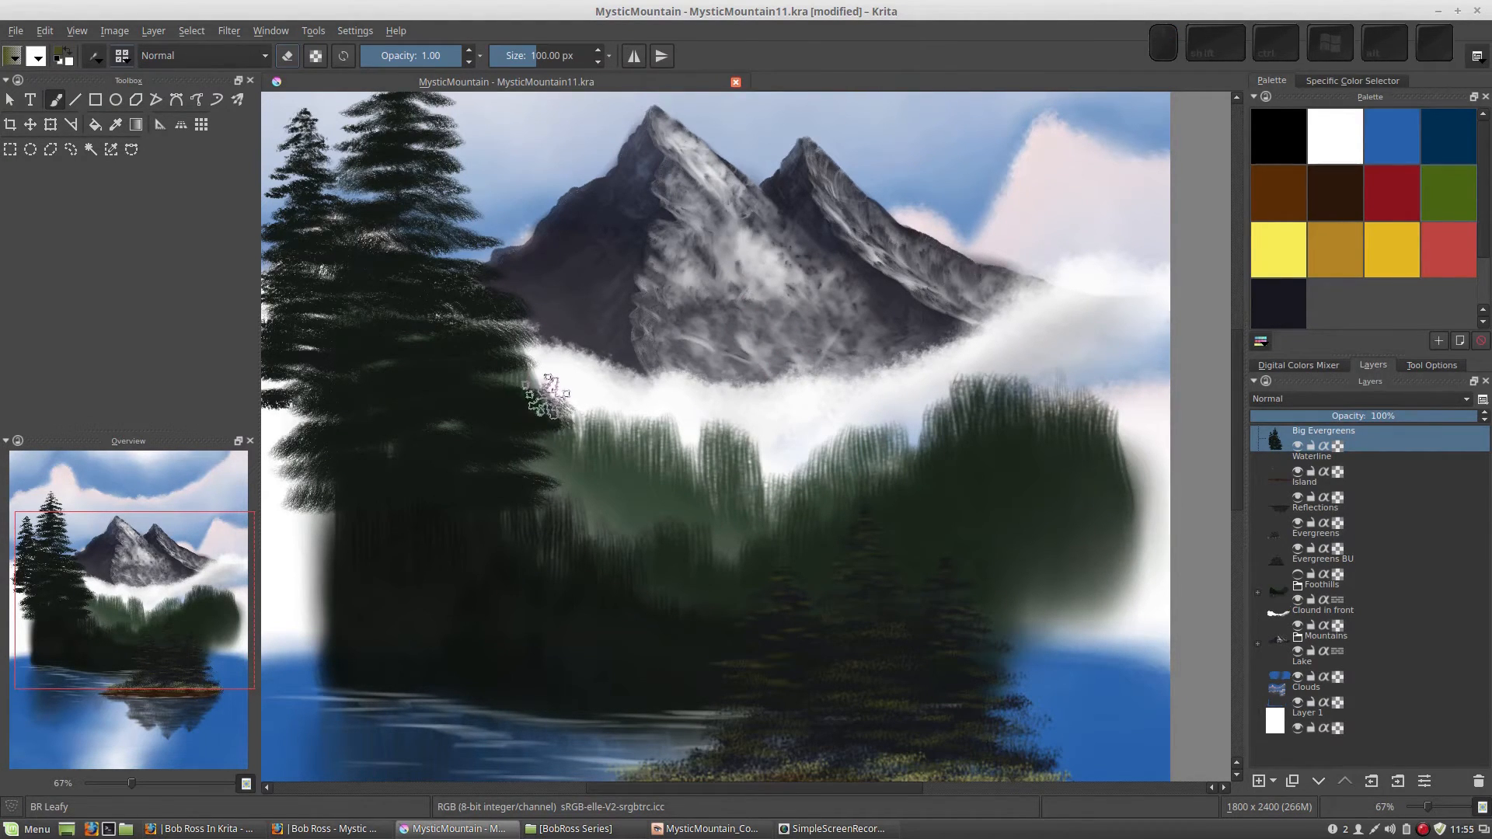
key("bracketright")
key("bracketright")
key("bracketright")
key("bracketright")
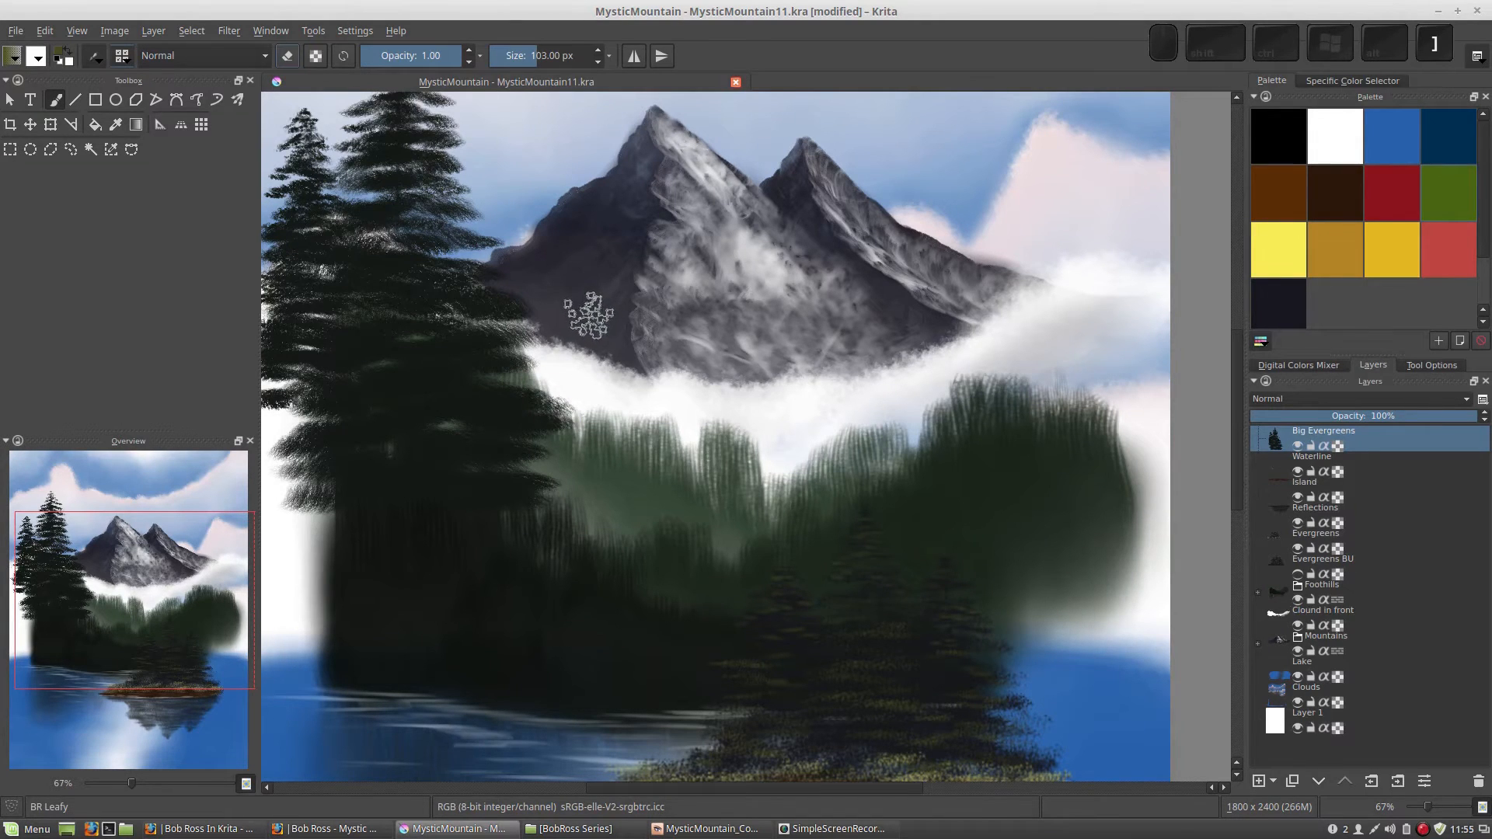
mouse_move(610, 362)
left_mouse_down()
mouse_move(707, 423)
mouse_move(699, 397)
mouse_move(696, 450)
mouse_move(784, 442)
mouse_move(684, 463)
mouse_move(606, 395)
left_mouse_up()
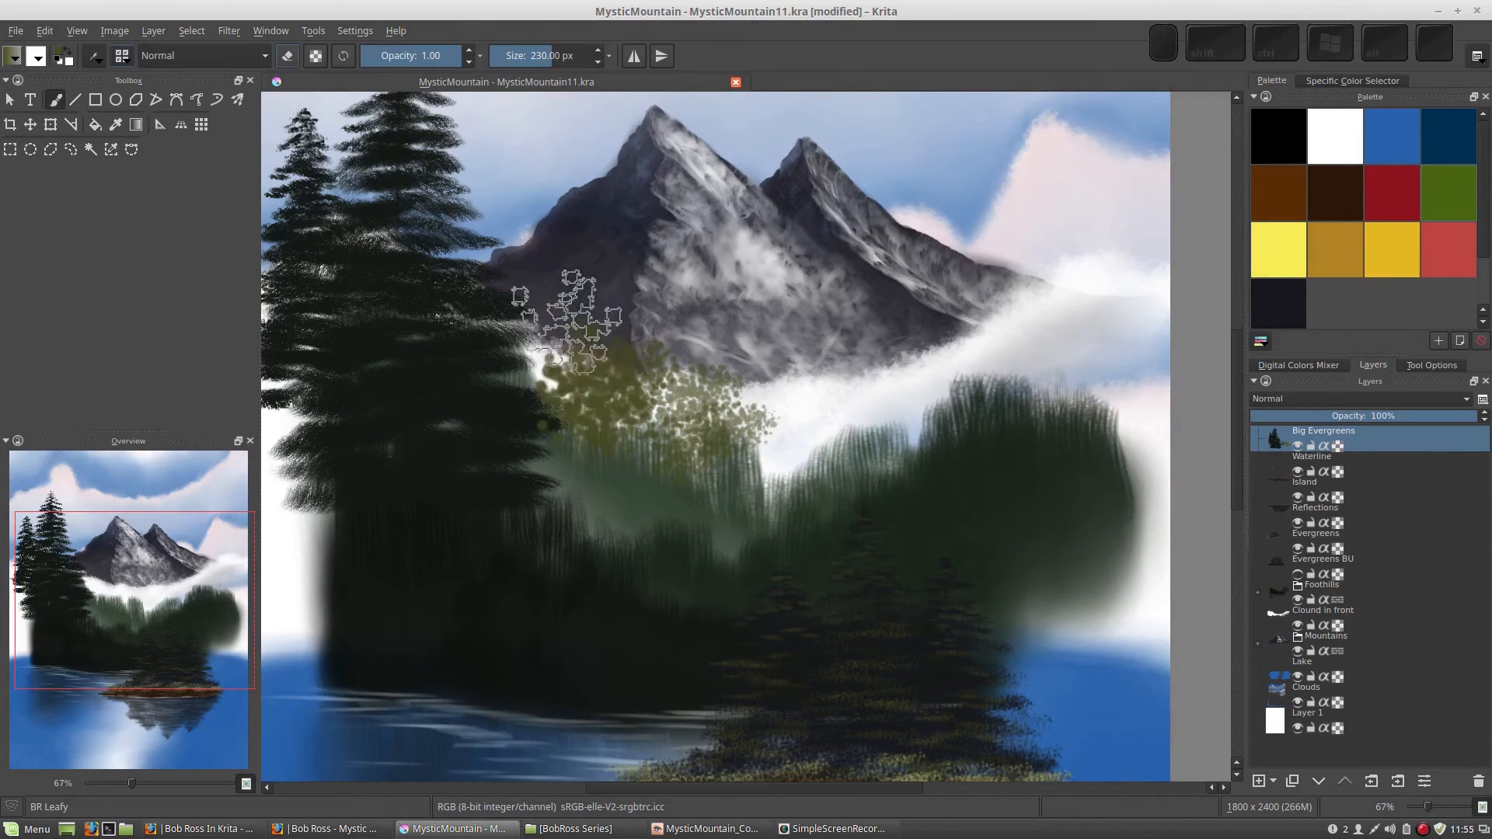
key("ctrl+z")
key("ctrl+z")
key("ctrl+z")
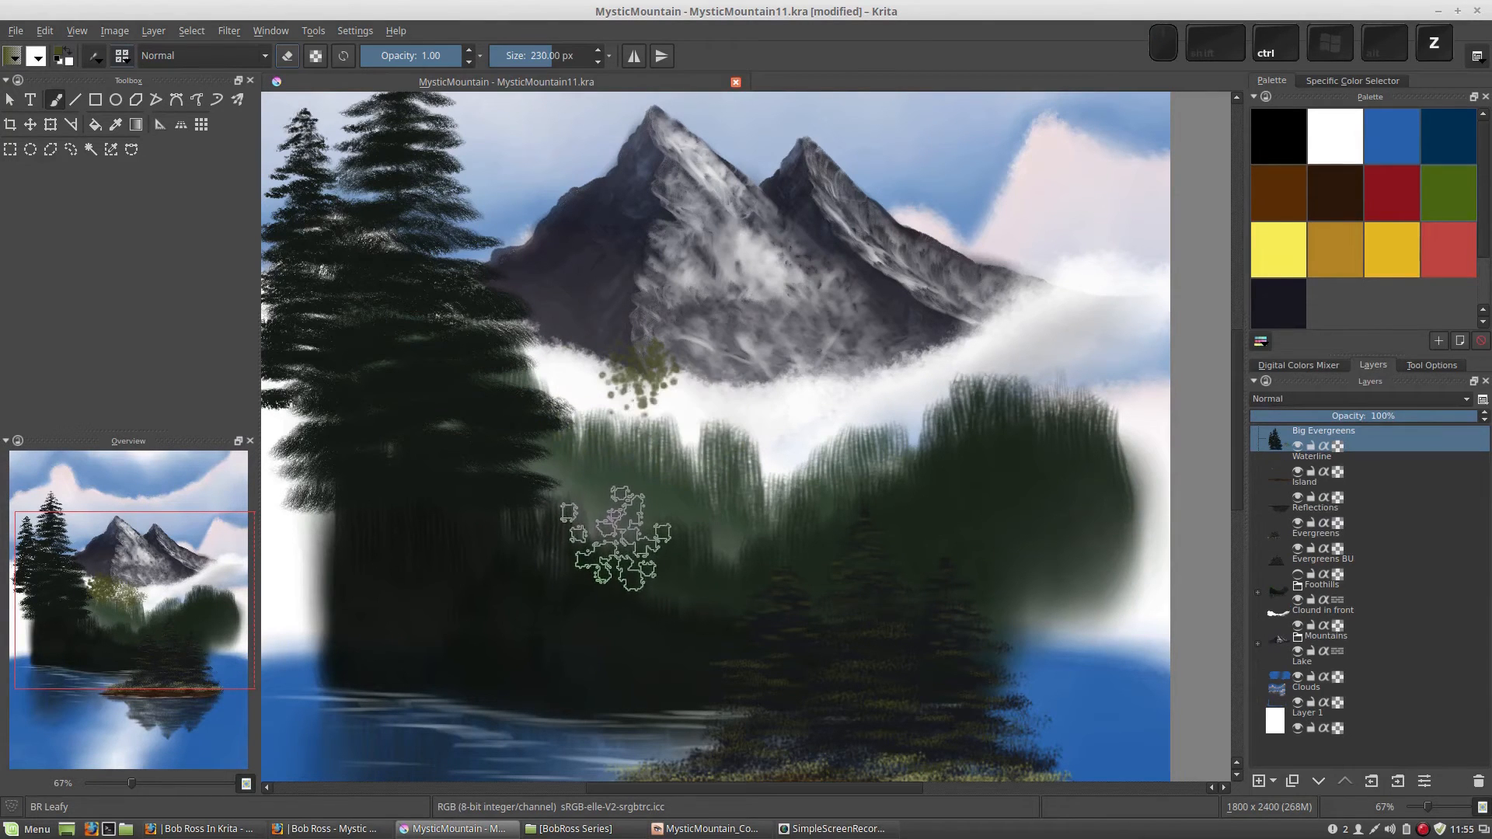
Step: Add a new paint layer above Big Evergreens and name it Green Leafy
mouse_move(587, 432)
left_mouse_down()
mouse_move(619, 323)
mouse_move(684, 208)
mouse_move(681, 226)
left_mouse_up()
key("minus")
key("minus")
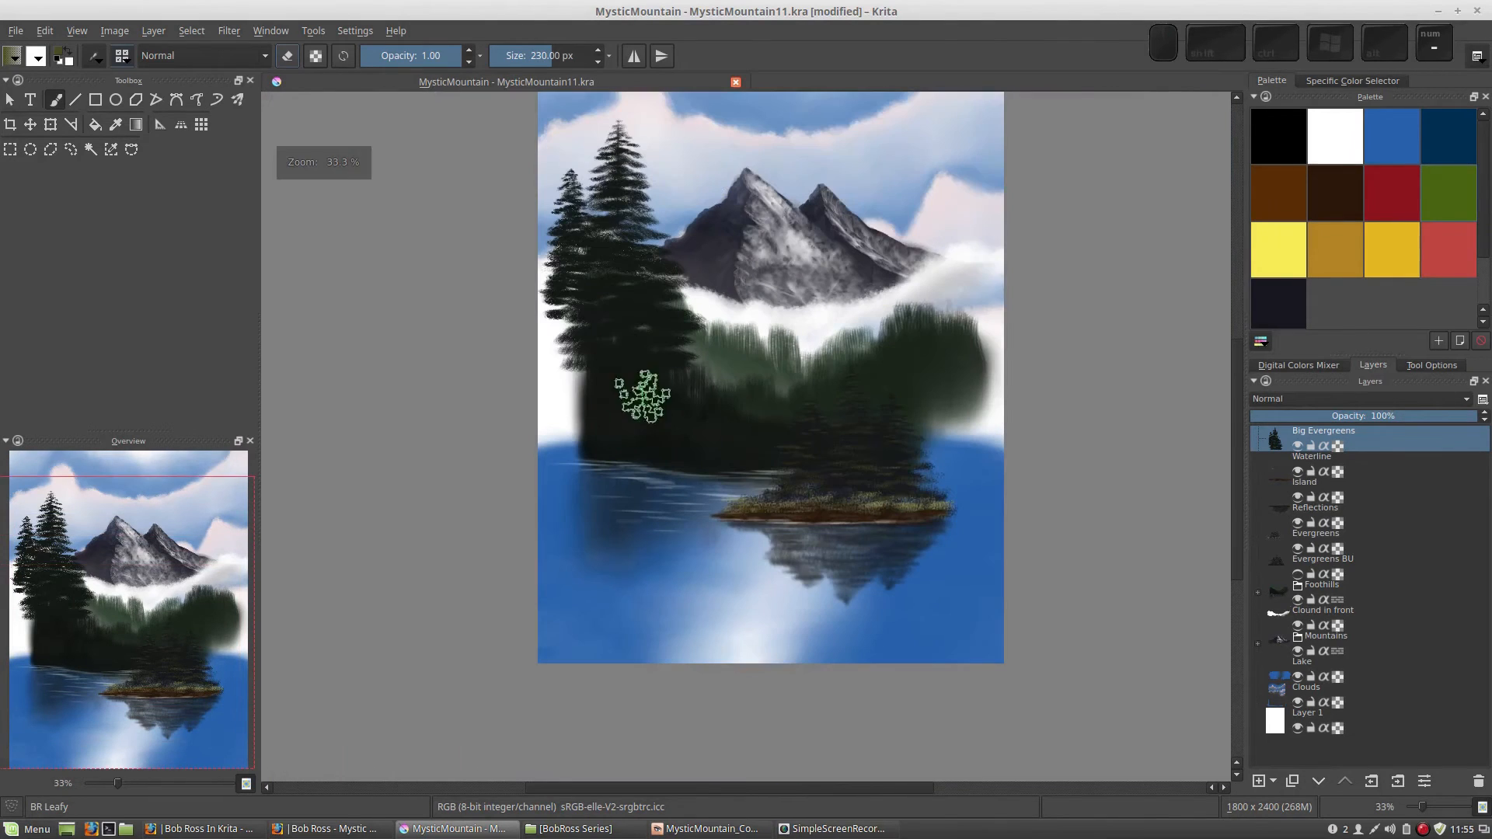
mouse_move(726, 393)
left_mouse_down()
mouse_move(605, 390)
mouse_move(642, 459)
mouse_move(655, 435)
left_mouse_up()
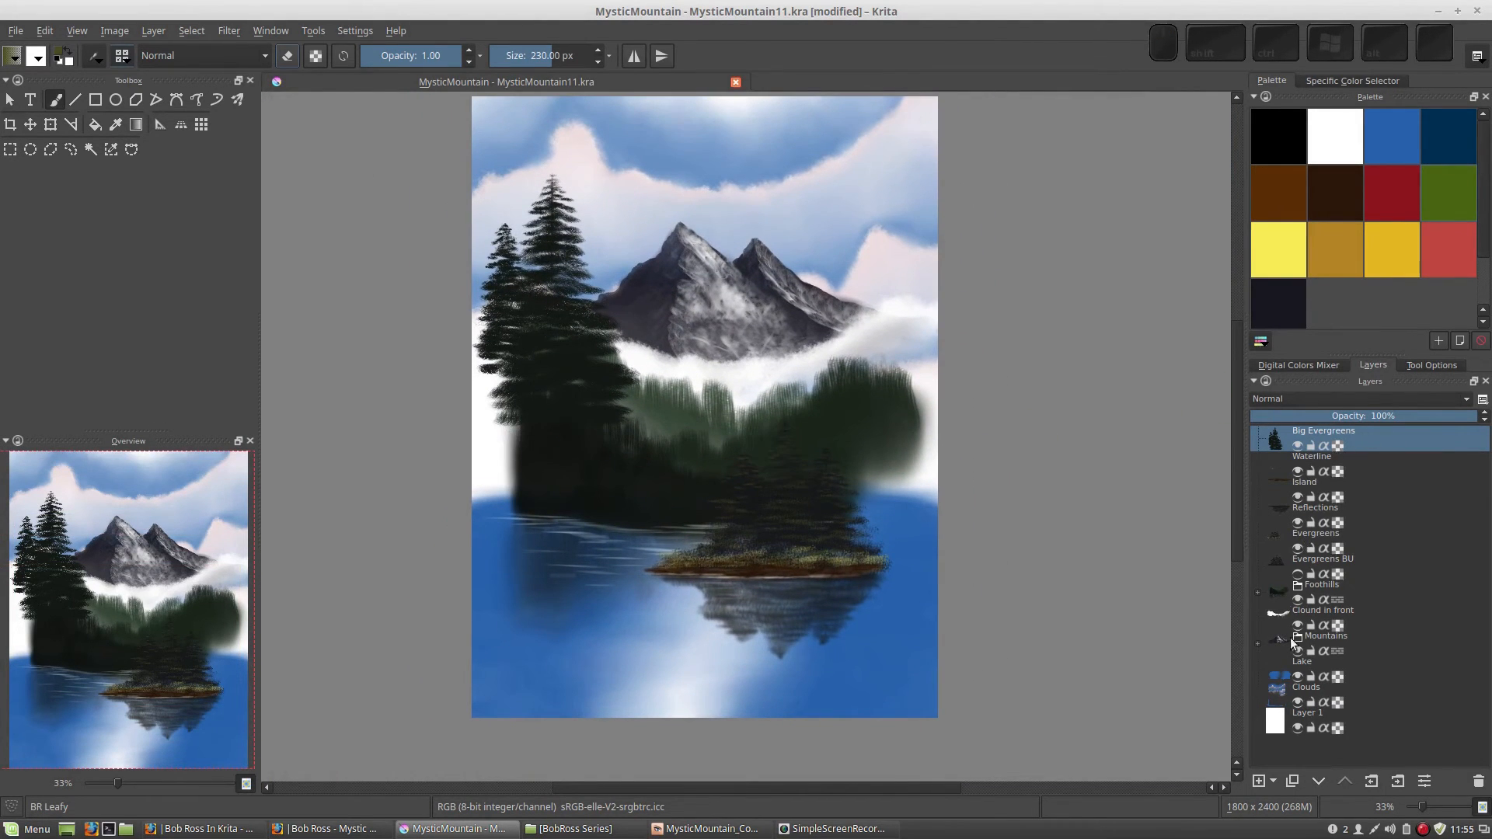
left_click(1257, 780)
double_click(1312, 431)
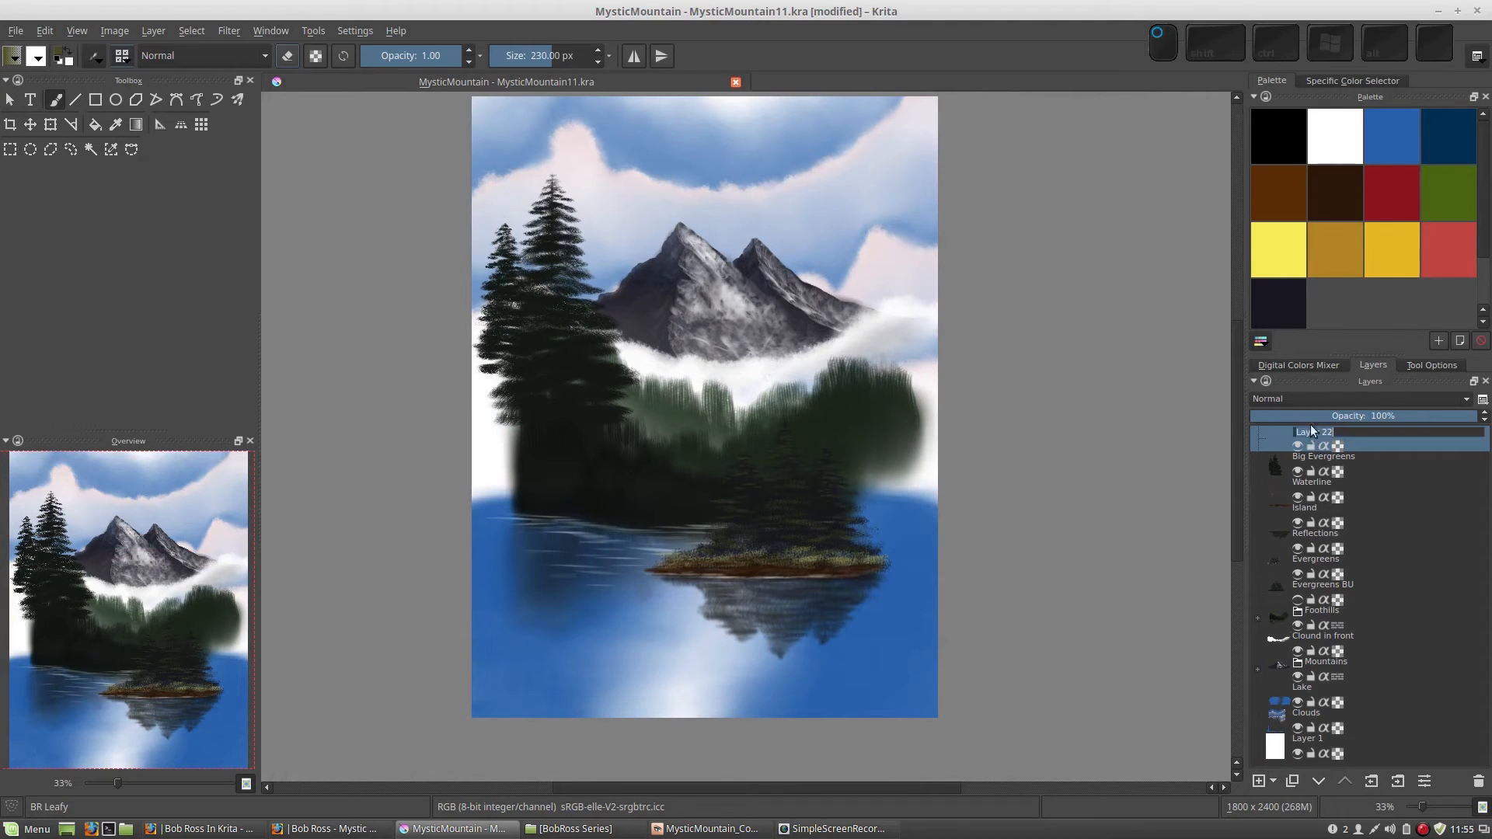
type("Green Leafyu")
key("BackSpace")
key("Return")
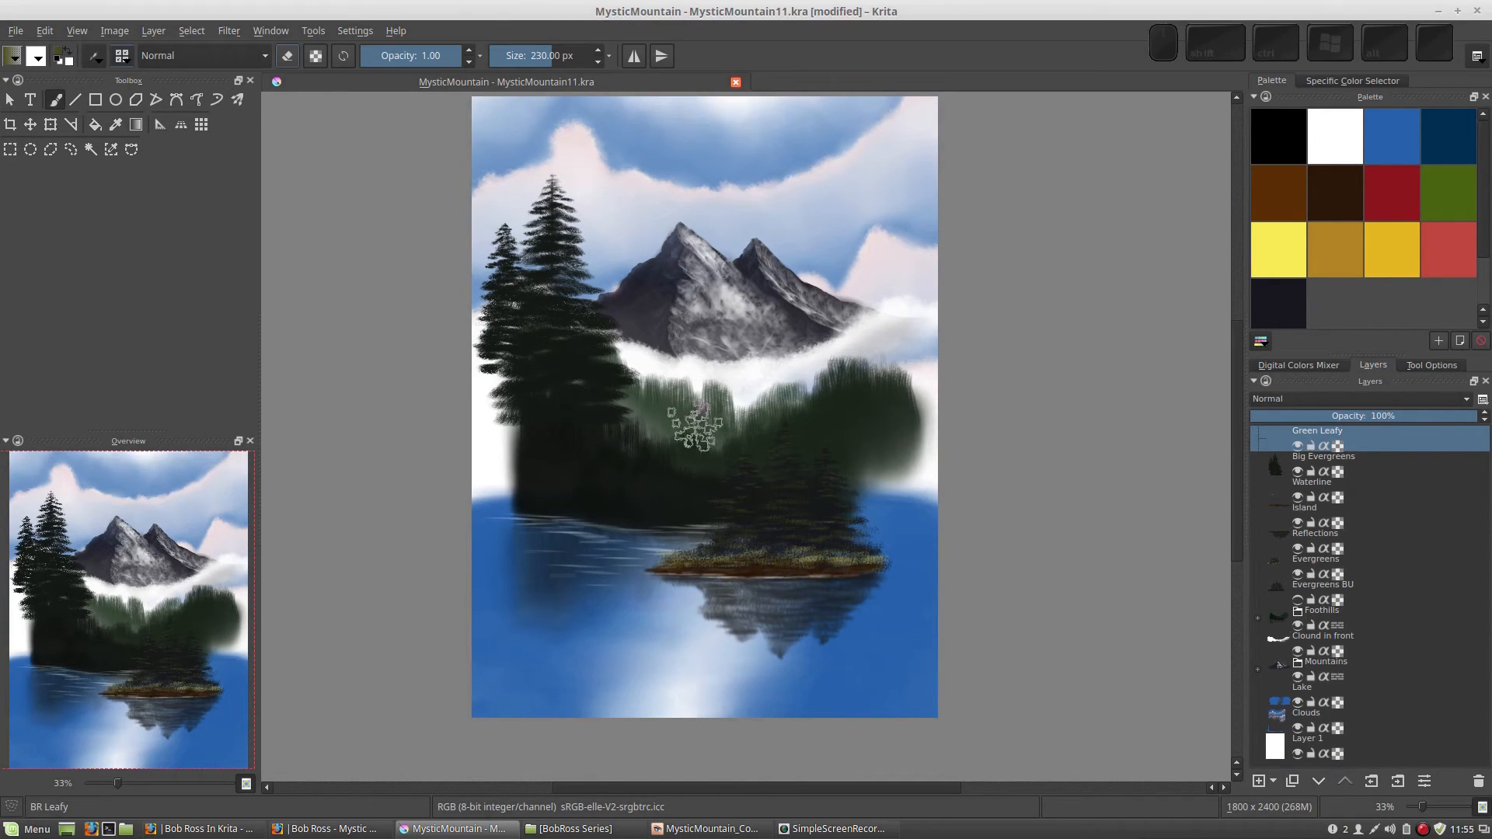
Step: Pick a dark green recent colour and try it with BR Leafy strokes over the mountain, clearing the layer again
right_click(716, 397)
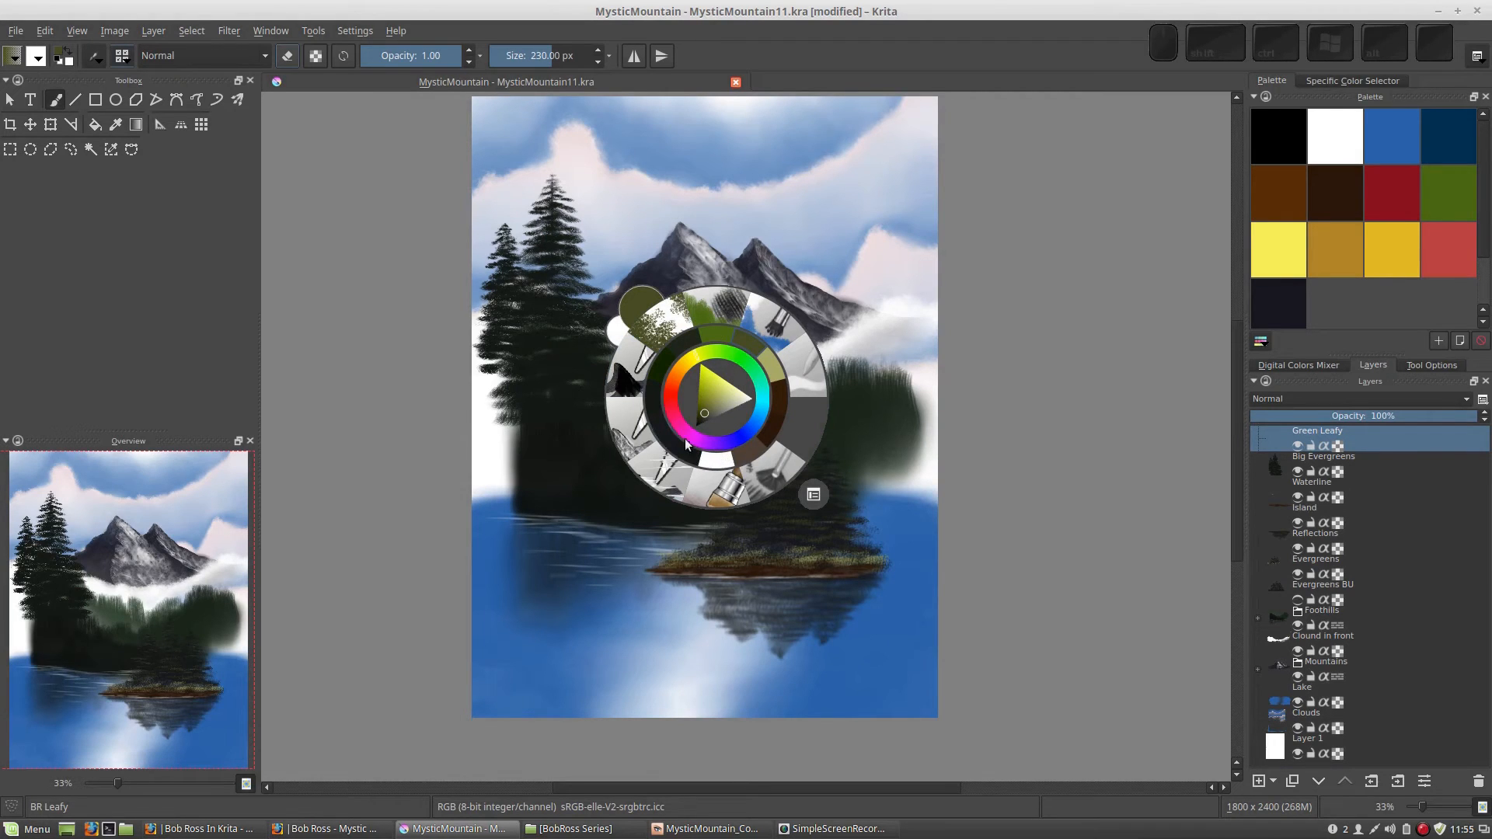
left_click(684, 342)
mouse_move(688, 288)
left_mouse_down()
mouse_move(697, 320)
mouse_move(815, 395)
mouse_move(795, 414)
mouse_move(727, 352)
mouse_move(694, 295)
left_mouse_up()
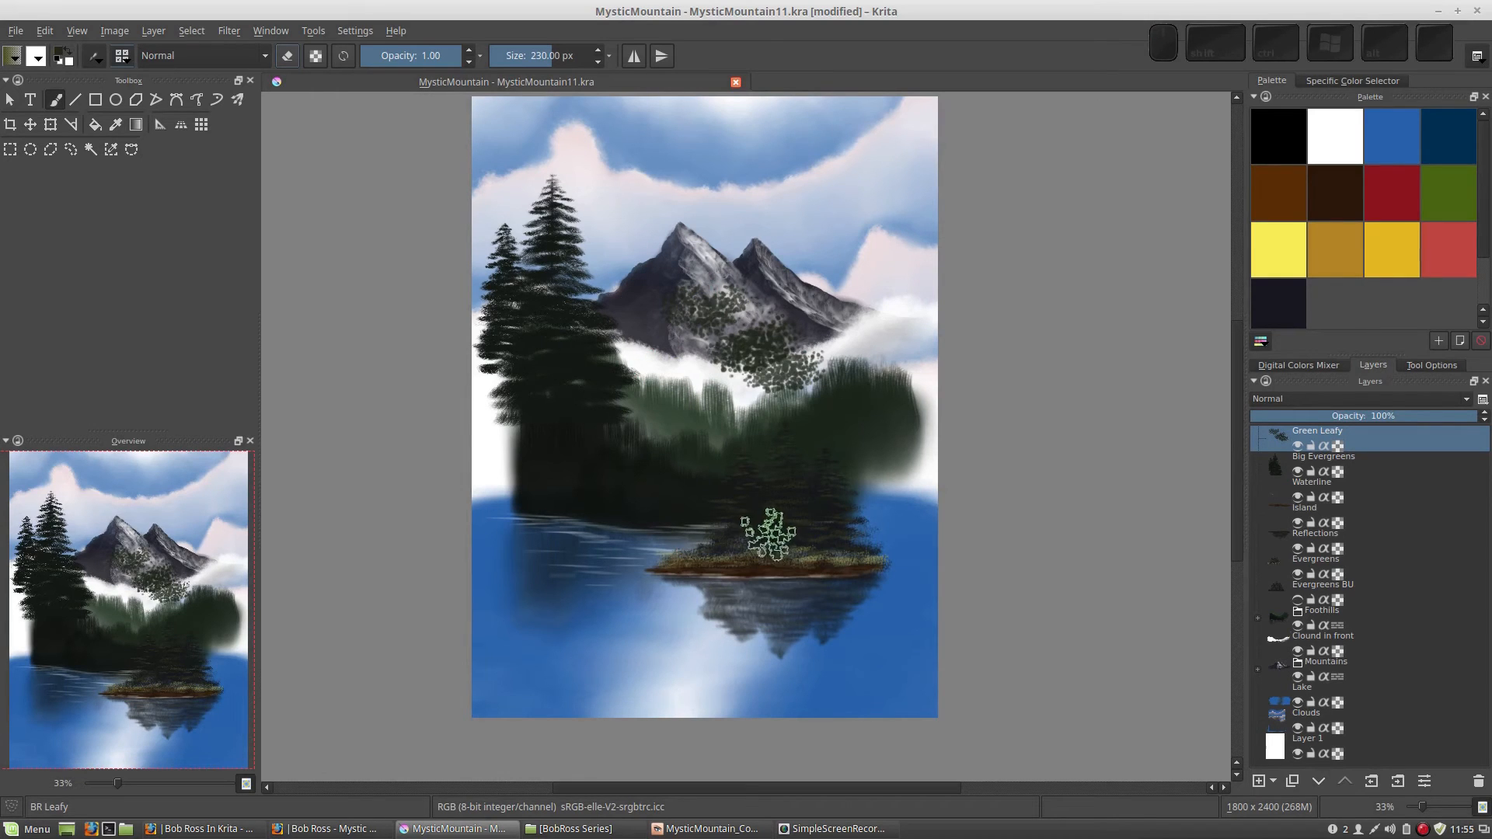
key("Delete")
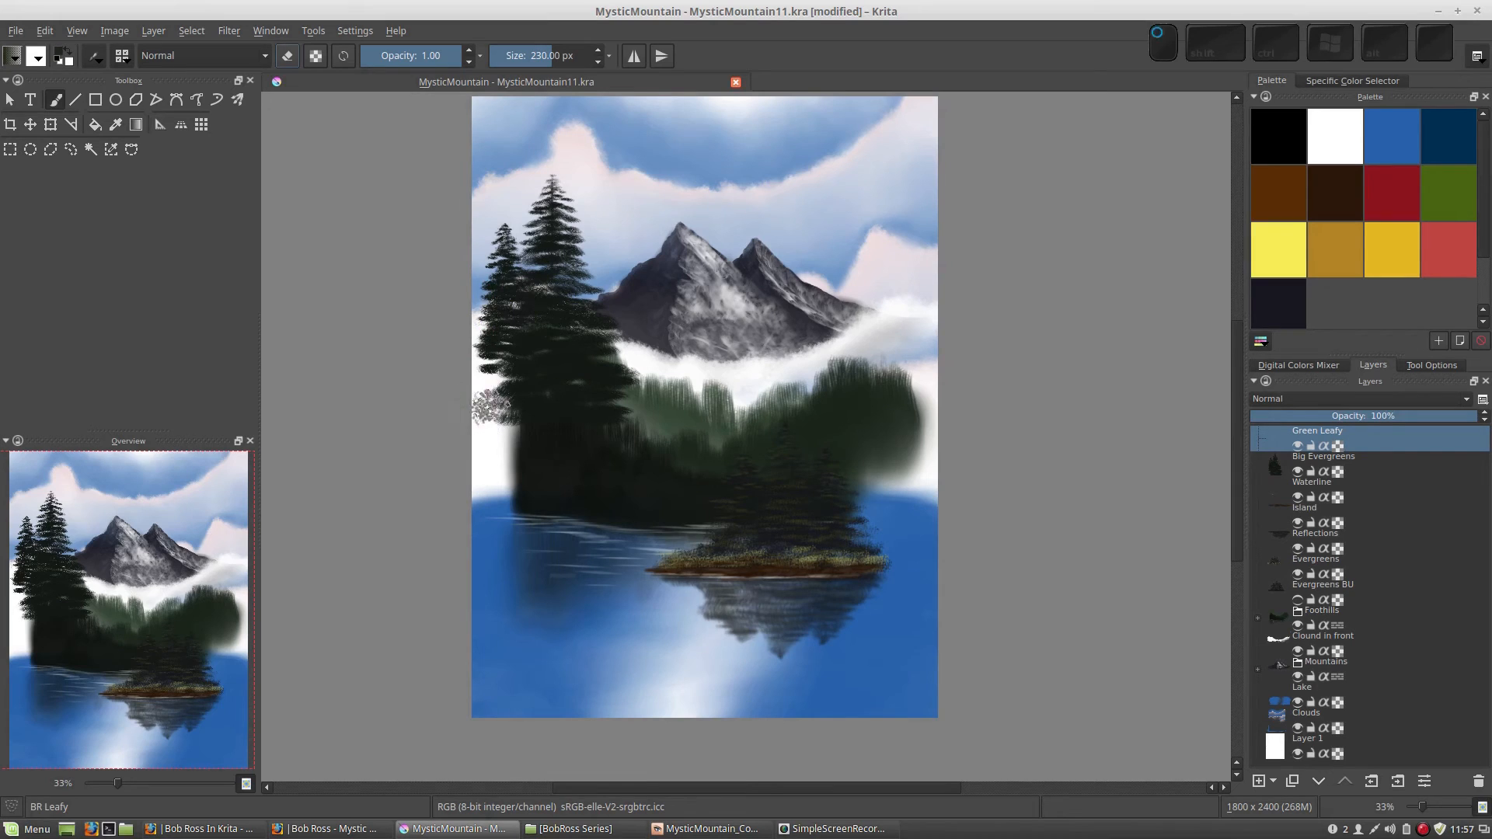
Step: Paint dense dark-green foliage down the painting's left side into its lower-left corner, switching to another dark green partway
mouse_move(488, 404)
left_mouse_down()
mouse_move(496, 343)
mouse_move(488, 400)
mouse_move(522, 431)
mouse_move(479, 408)
mouse_move(480, 377)
mouse_move(489, 404)
mouse_move(582, 464)
mouse_move(555, 466)
mouse_move(569, 439)
mouse_move(533, 431)
mouse_move(504, 474)
mouse_move(484, 419)
mouse_move(504, 507)
mouse_move(484, 372)
mouse_move(521, 463)
mouse_move(507, 530)
mouse_move(534, 554)
mouse_move(484, 510)
mouse_move(481, 490)
mouse_move(519, 546)
mouse_move(545, 521)
mouse_move(521, 533)
mouse_move(537, 560)
mouse_move(576, 560)
mouse_move(546, 605)
mouse_move(562, 540)
mouse_move(494, 533)
mouse_move(492, 491)
mouse_move(500, 527)
mouse_move(509, 506)
mouse_move(508, 596)
mouse_move(550, 608)
mouse_move(496, 564)
mouse_move(499, 612)
mouse_move(529, 633)
mouse_move(578, 598)
mouse_move(505, 614)
left_mouse_up()
right_click(707, 455)
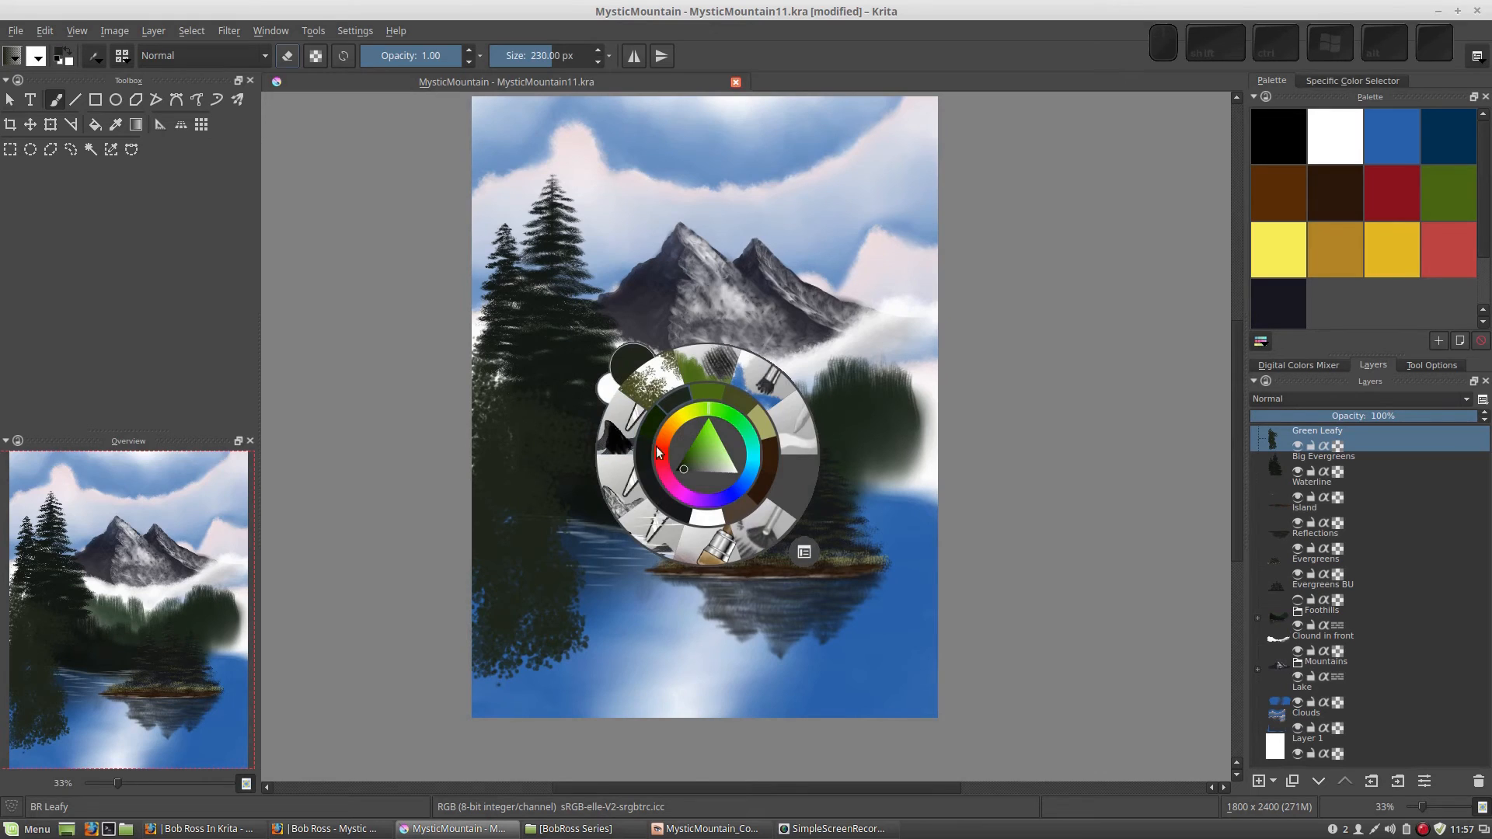
left_click(600, 441)
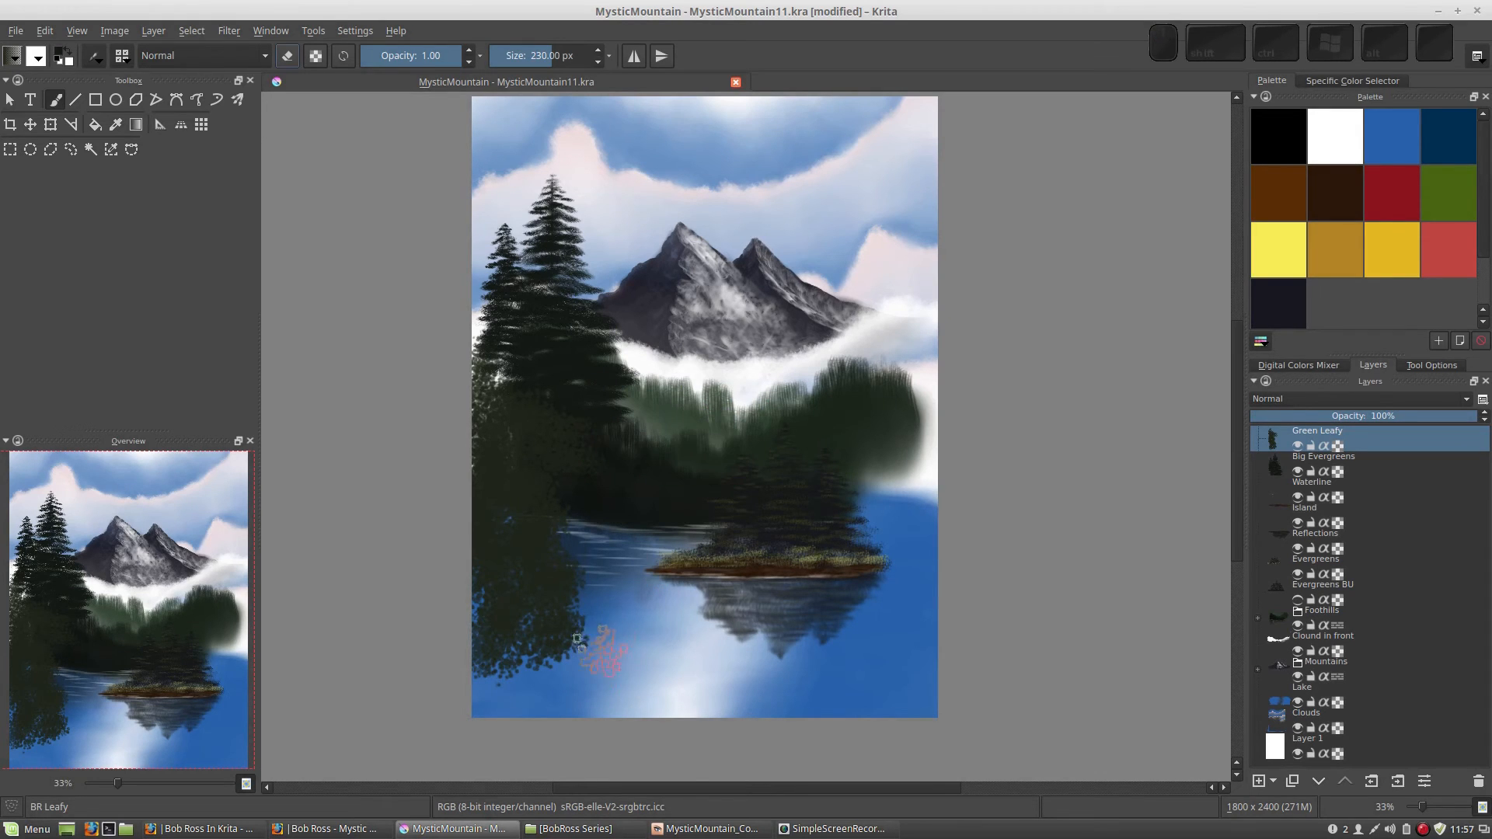
left_click(596, 644)
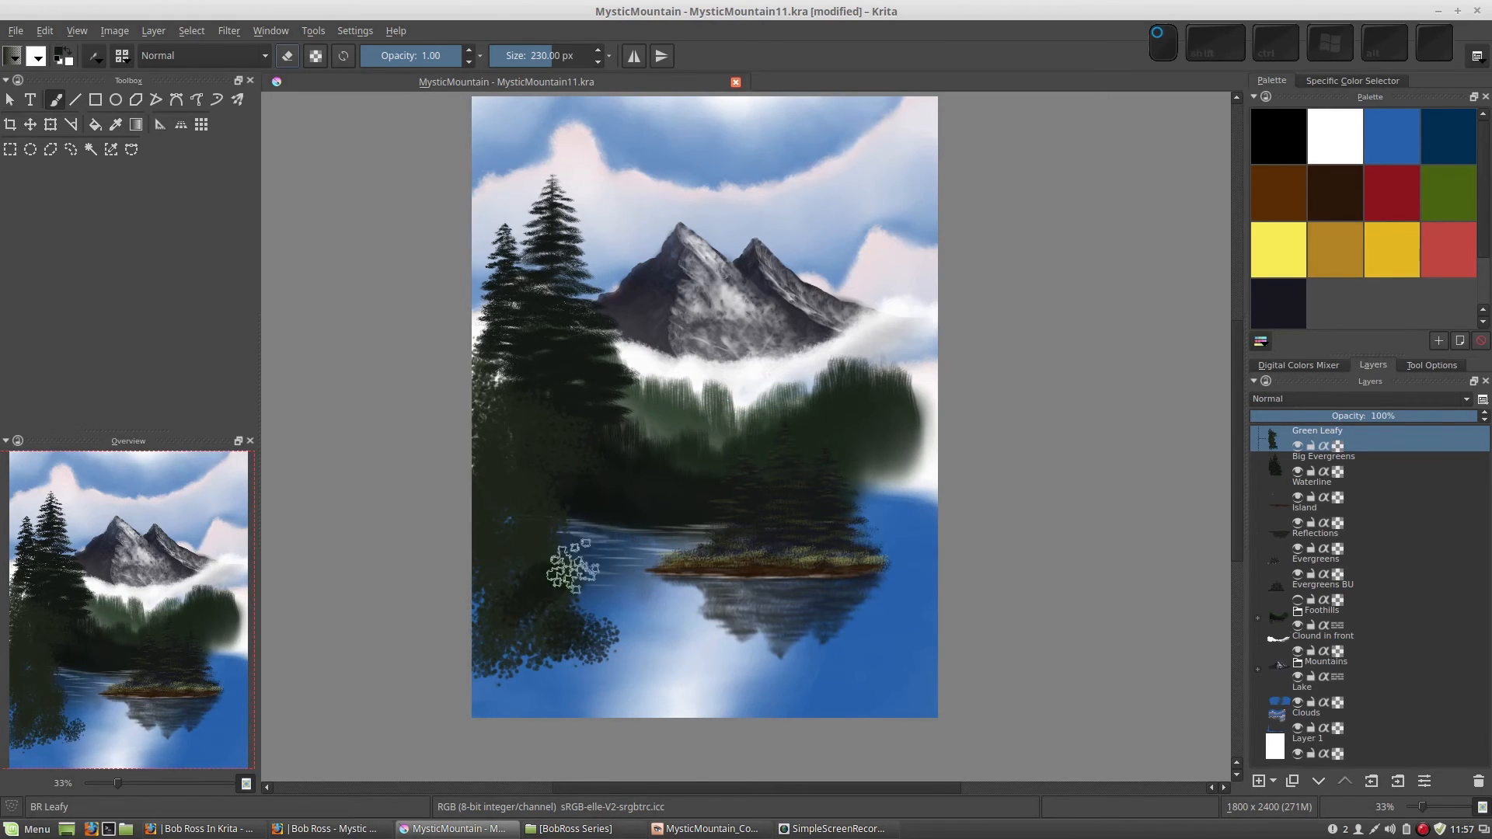
mouse_move(512, 518)
left_mouse_down()
mouse_move(522, 439)
mouse_move(493, 453)
mouse_move(543, 536)
mouse_move(471, 610)
mouse_move(522, 632)
mouse_move(639, 451)
mouse_move(564, 676)
mouse_move(506, 688)
mouse_move(494, 670)
mouse_move(471, 699)
mouse_move(533, 707)
mouse_move(561, 692)
mouse_move(592, 707)
mouse_move(598, 621)
left_mouse_up()
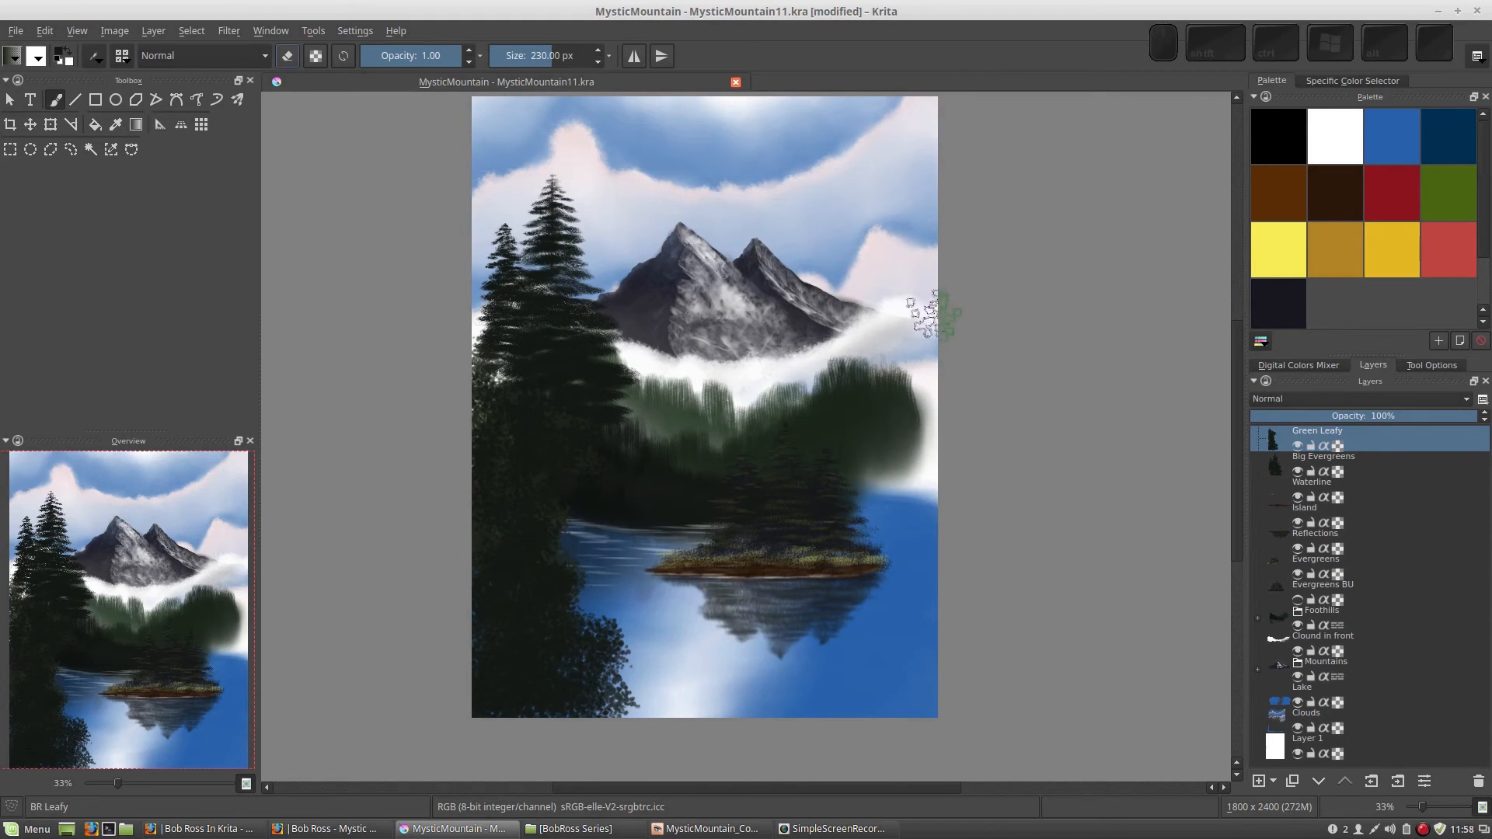
Step: Paint matching dark foliage along the painting's right side and across its bottom edge so it frames the lake
mouse_move(919, 306)
left_mouse_down()
mouse_move(925, 249)
mouse_move(905, 323)
mouse_move(932, 350)
mouse_move(932, 314)
mouse_move(905, 342)
mouse_move(877, 338)
mouse_move(877, 392)
mouse_move(909, 392)
mouse_move(901, 415)
mouse_move(927, 404)
mouse_move(928, 369)
mouse_move(901, 363)
mouse_move(897, 419)
mouse_move(952, 456)
mouse_move(915, 469)
mouse_move(866, 429)
mouse_move(904, 500)
mouse_move(932, 497)
mouse_move(905, 522)
mouse_move(870, 487)
mouse_move(877, 442)
mouse_move(923, 515)
mouse_move(907, 538)
mouse_move(892, 532)
mouse_move(865, 584)
mouse_move(925, 577)
mouse_move(915, 558)
mouse_move(906, 573)
mouse_move(916, 493)
left_mouse_up()
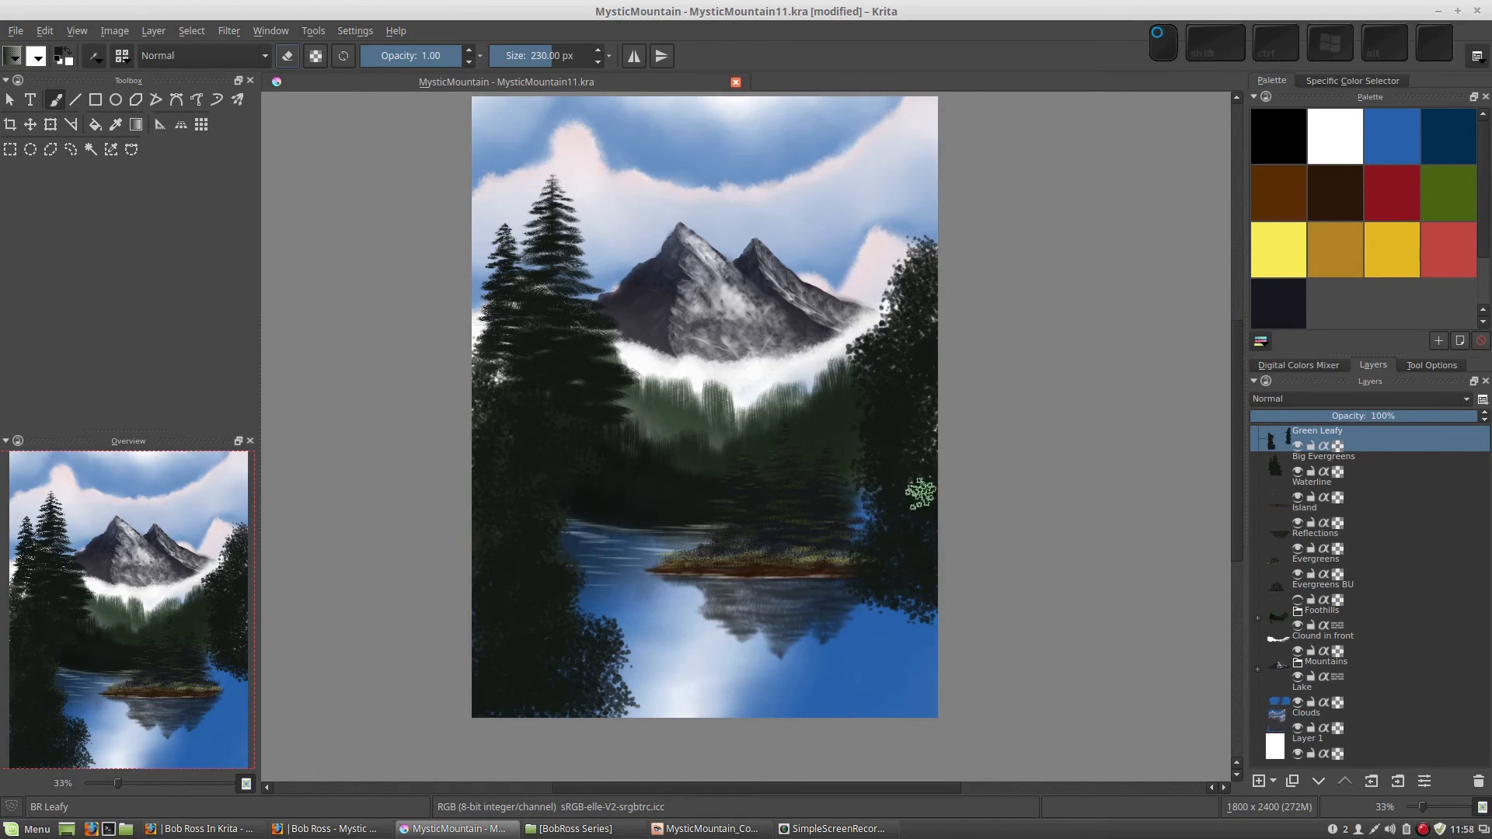
mouse_move(944, 328)
left_mouse_down()
mouse_move(932, 284)
mouse_move(922, 326)
mouse_move(895, 307)
mouse_move(930, 337)
mouse_move(942, 259)
left_mouse_up()
mouse_move(884, 308)
left_mouse_down()
mouse_move(921, 268)
mouse_move(885, 256)
mouse_move(895, 564)
mouse_move(868, 431)
mouse_move(920, 674)
mouse_move(851, 666)
mouse_move(831, 695)
mouse_move(630, 675)
mouse_move(488, 398)
mouse_move(481, 345)
mouse_move(572, 544)
mouse_move(909, 679)
mouse_move(935, 363)
left_mouse_up()
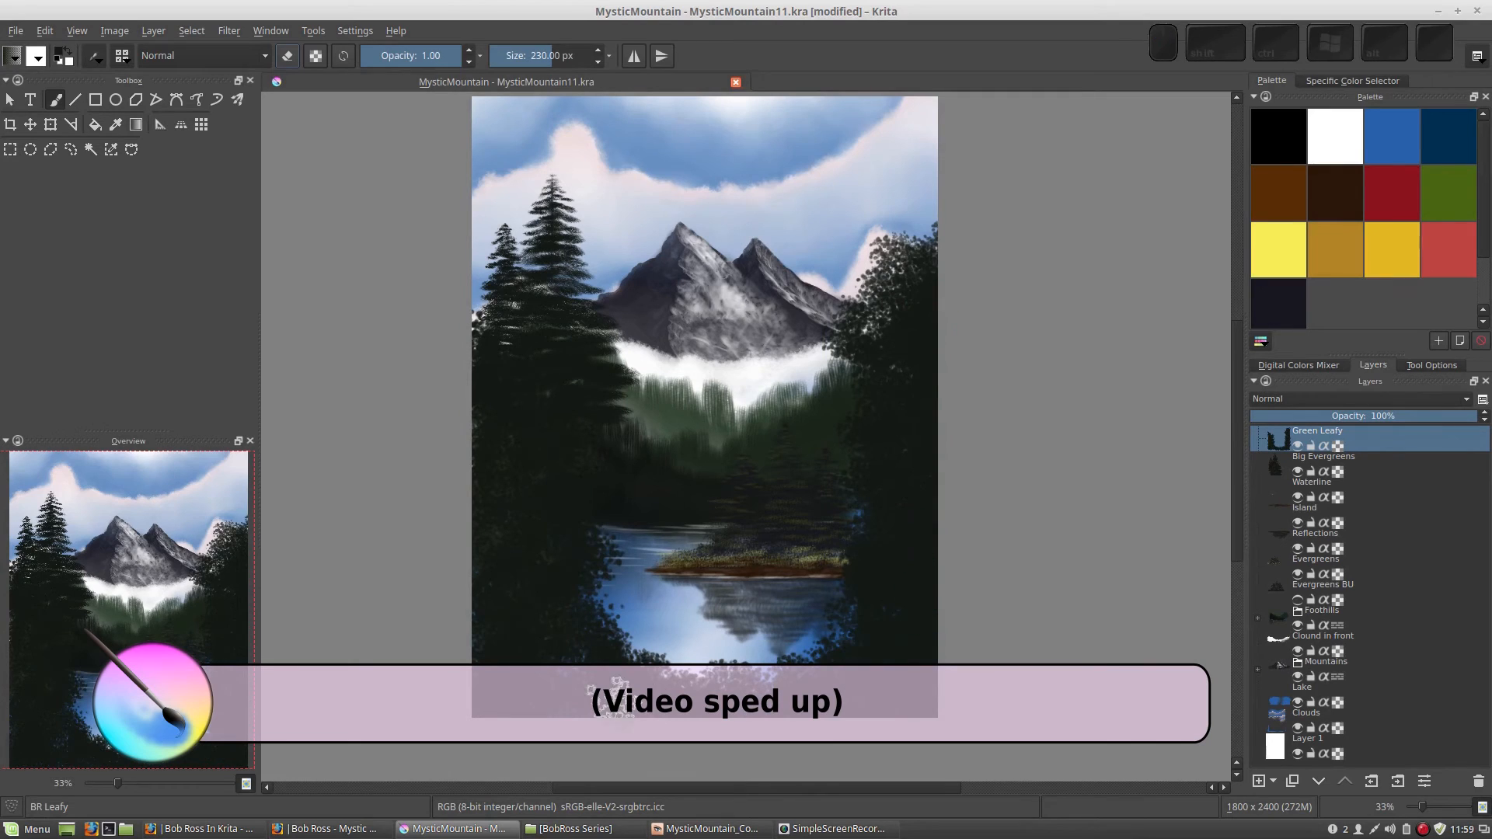
key("alt+Tab")
mouse_move(805, 672)
left_mouse_down()
mouse_move(685, 652)
mouse_move(802, 642)
mouse_move(774, 679)
mouse_move(625, 638)
mouse_move(698, 678)
left_mouse_up()
Step: Choose the BR Palette Knife - Snow preset from the on-canvas pop-up palette
right_click(655, 448)
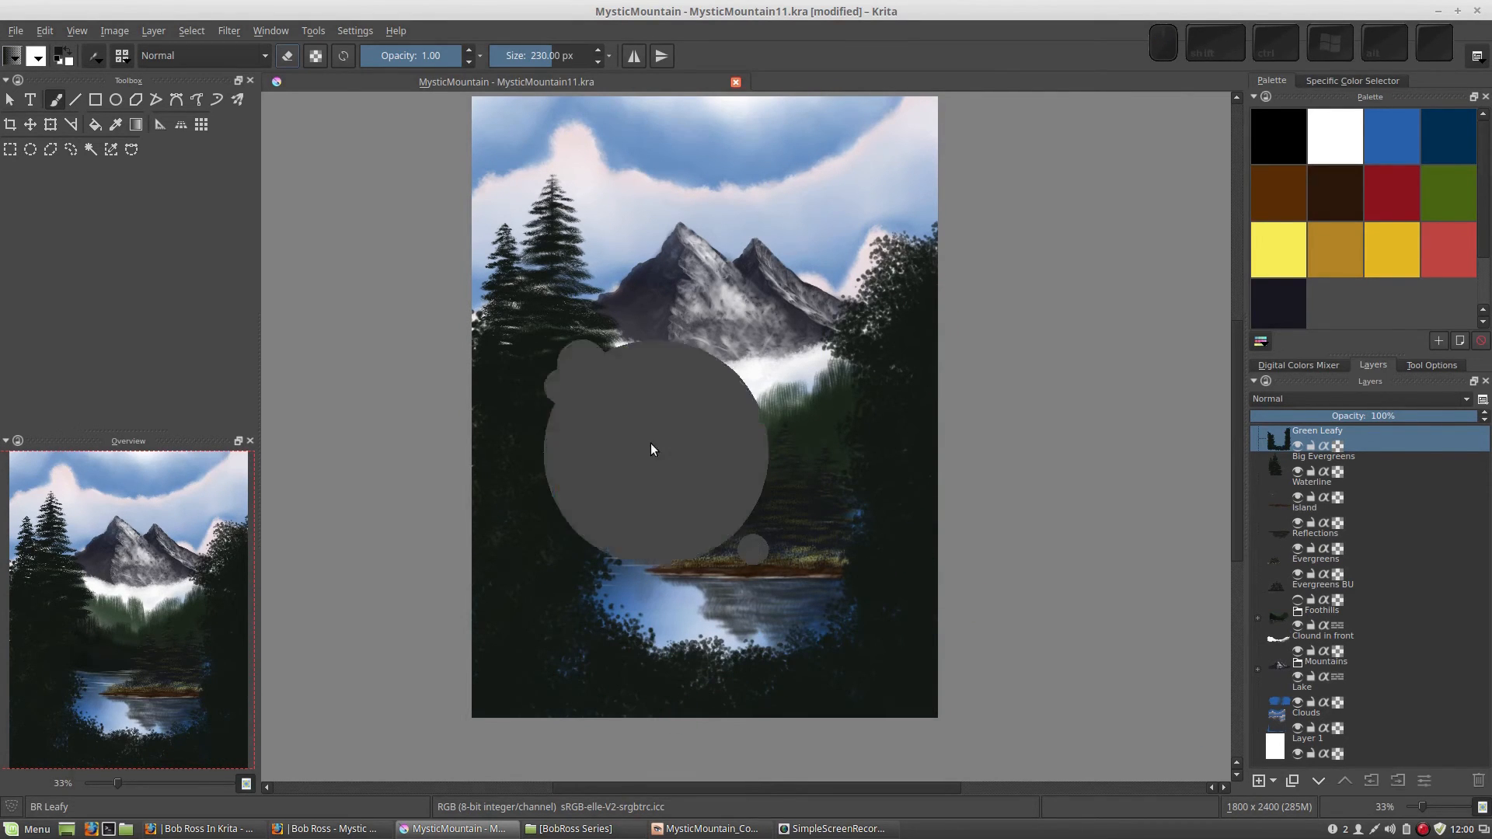
left_click(606, 522)
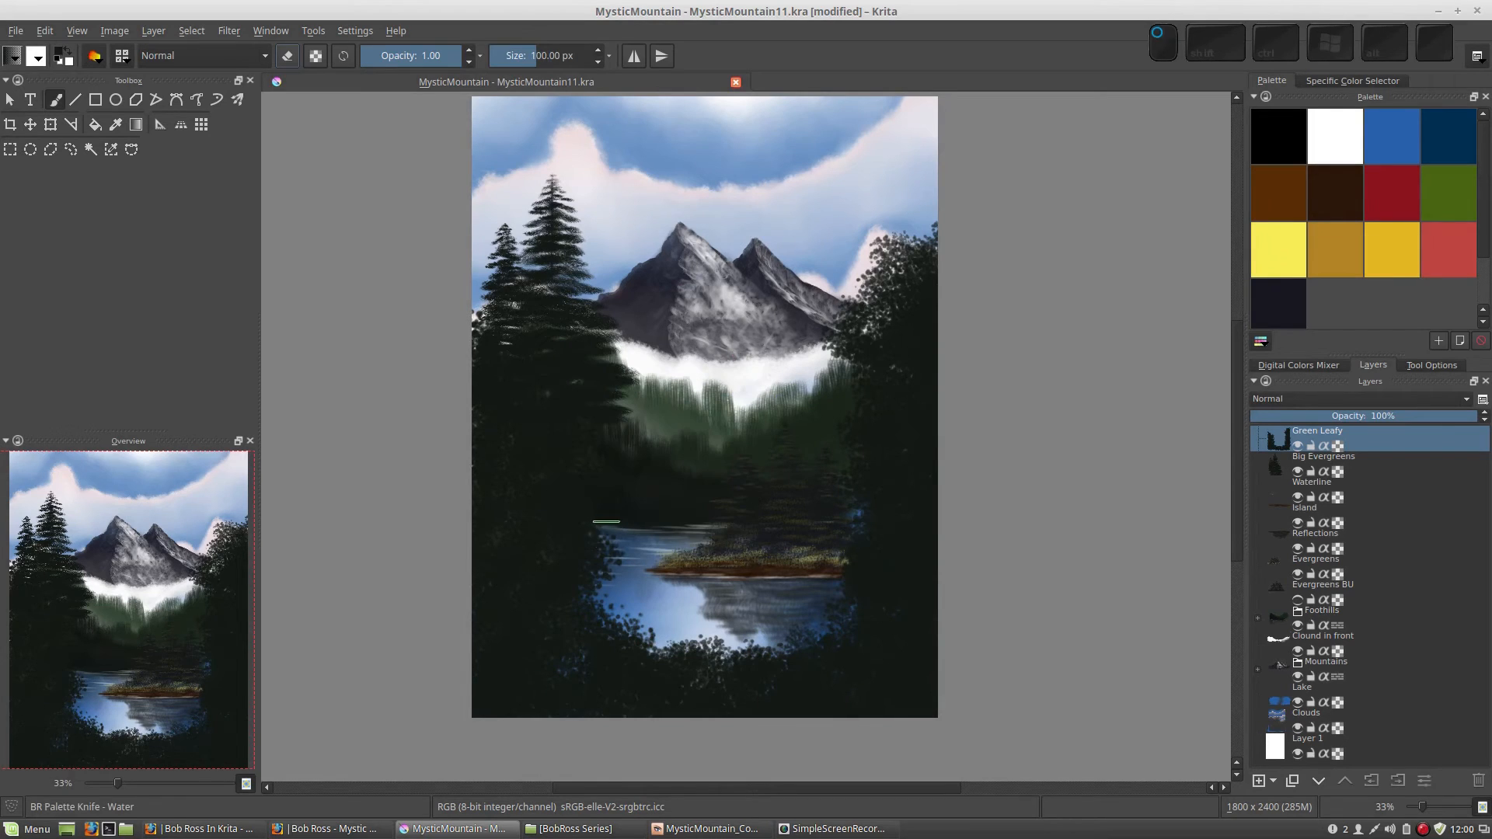
right_click(641, 439)
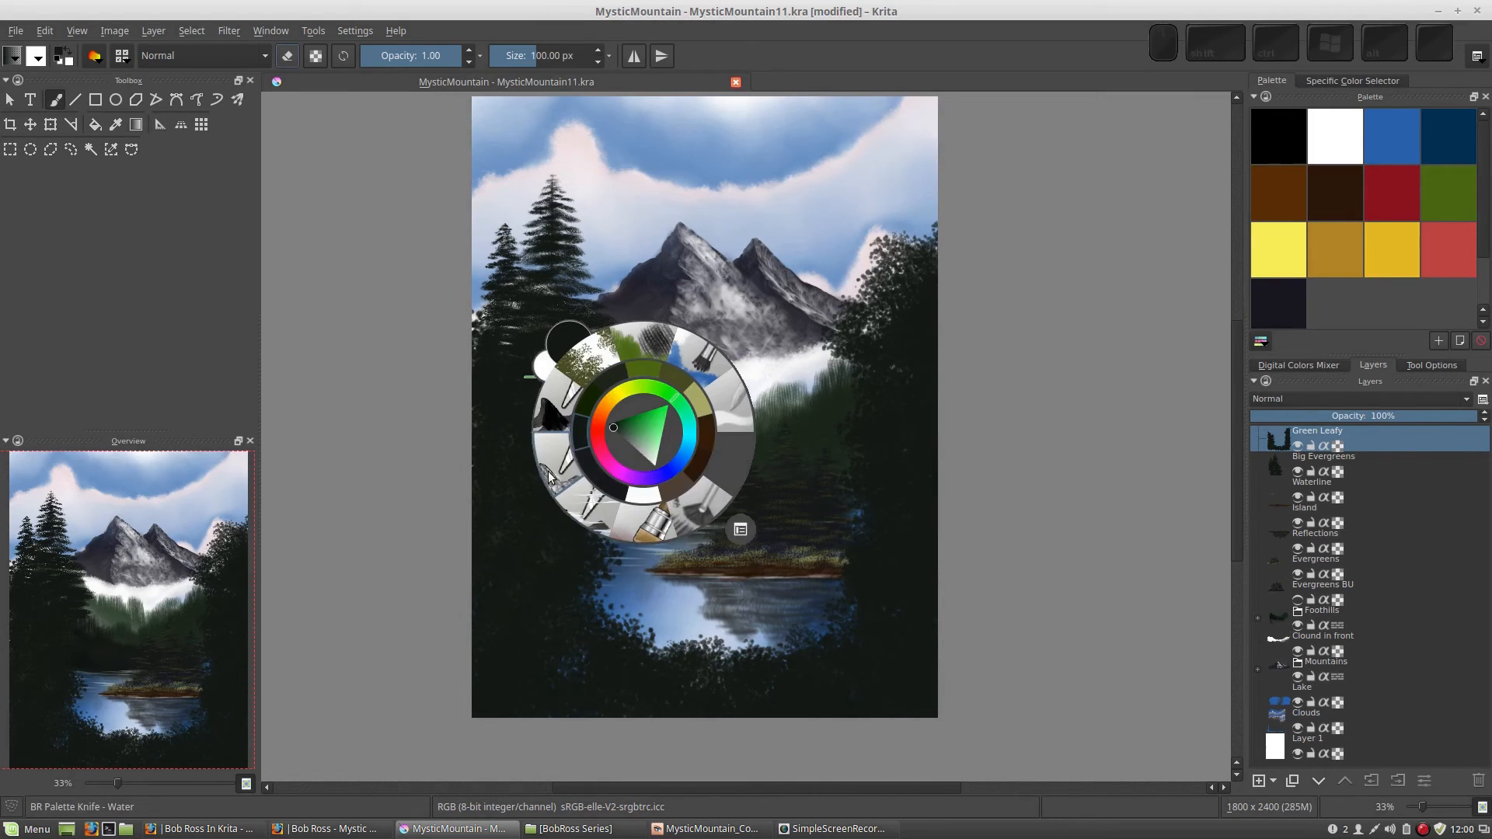
left_click(551, 462)
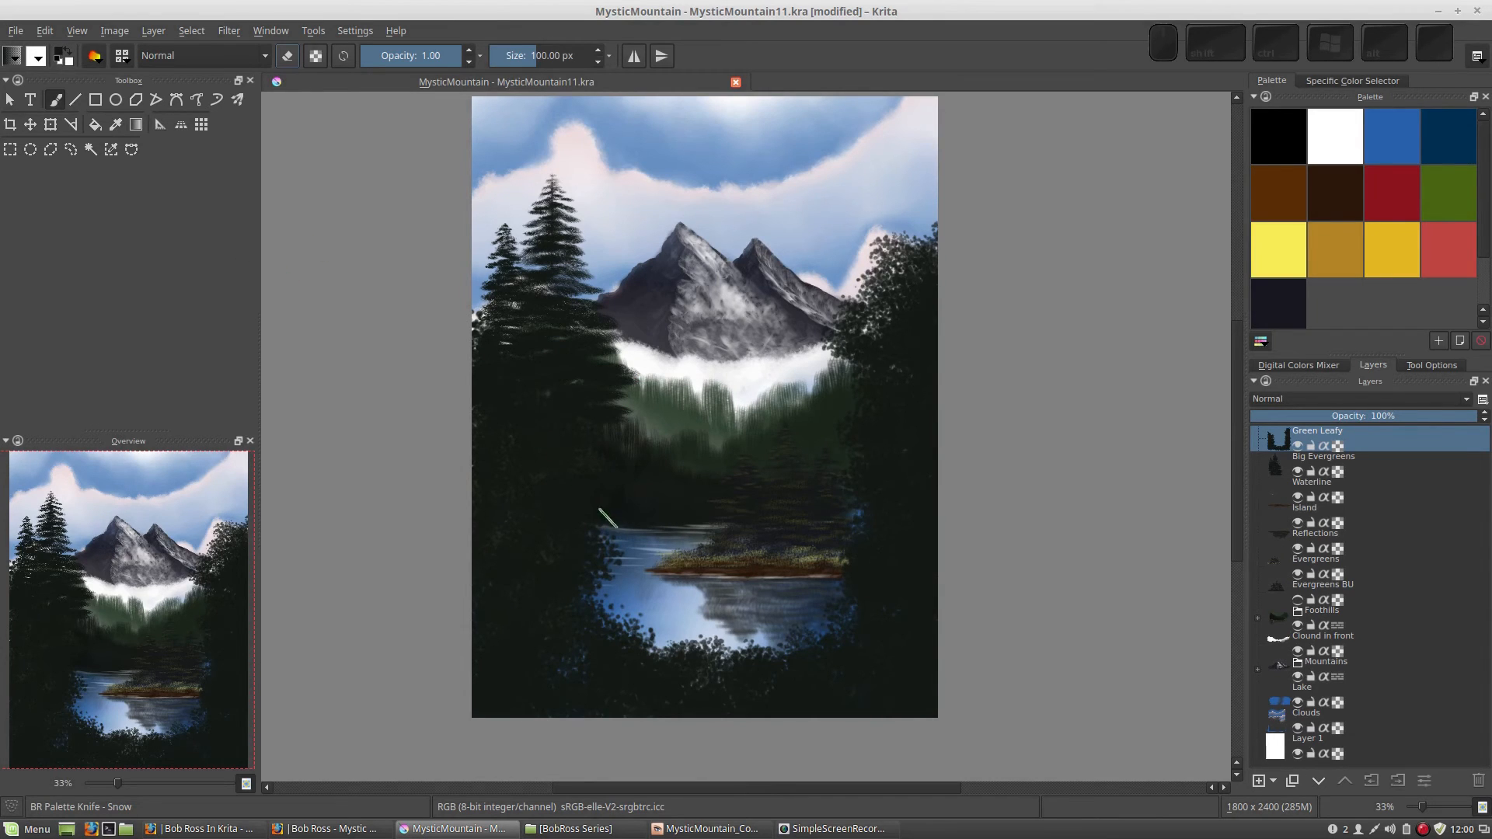
Step: Open the palette knife's brush settings and paint a few test strokes in the scratchpad
left_click(94, 57)
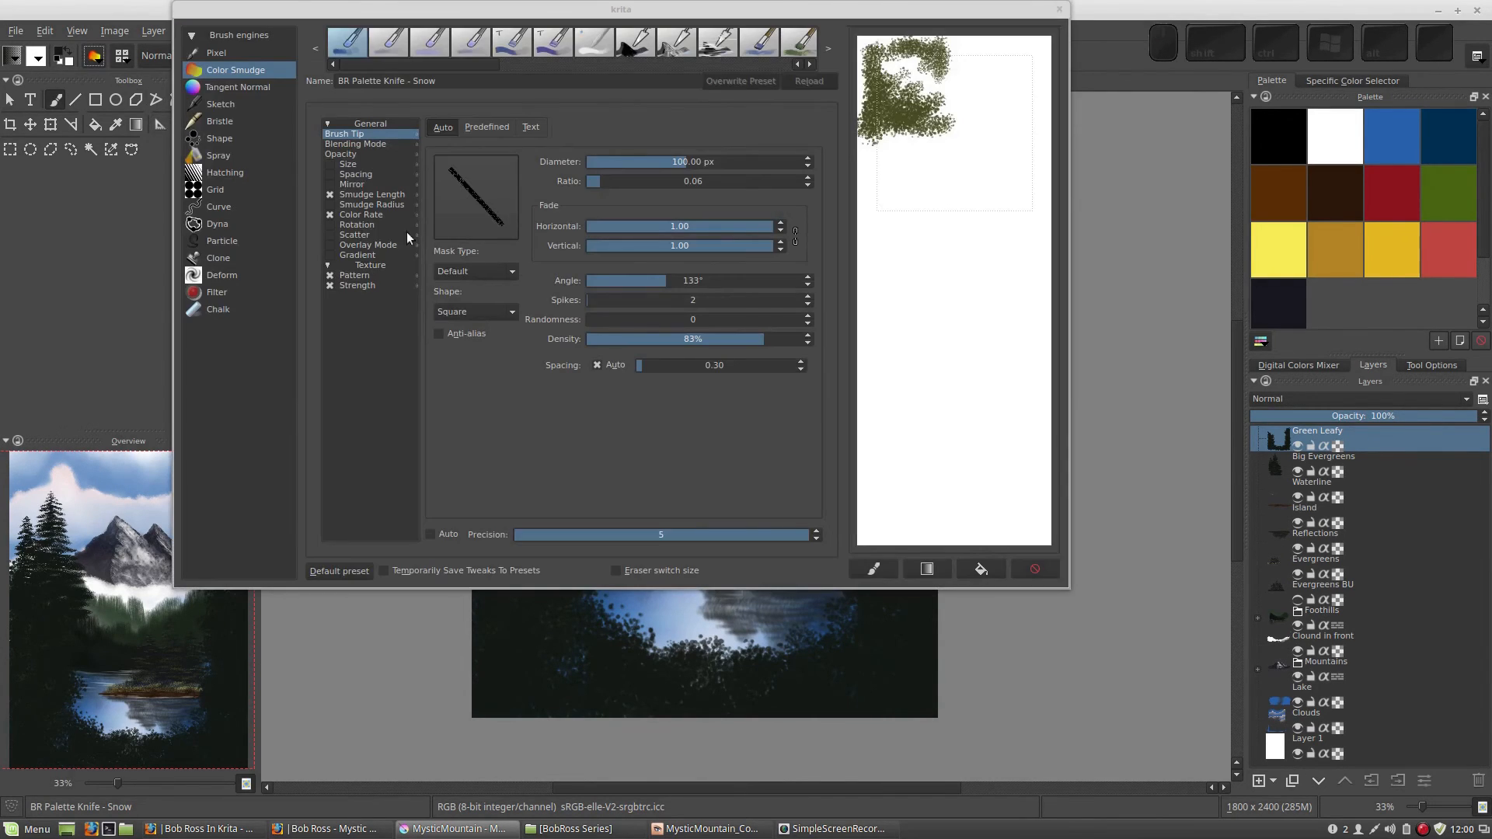
mouse_move(892, 268)
left_mouse_down()
mouse_move(907, 340)
mouse_move(947, 386)
mouse_move(955, 323)
mouse_move(950, 416)
left_mouse_up()
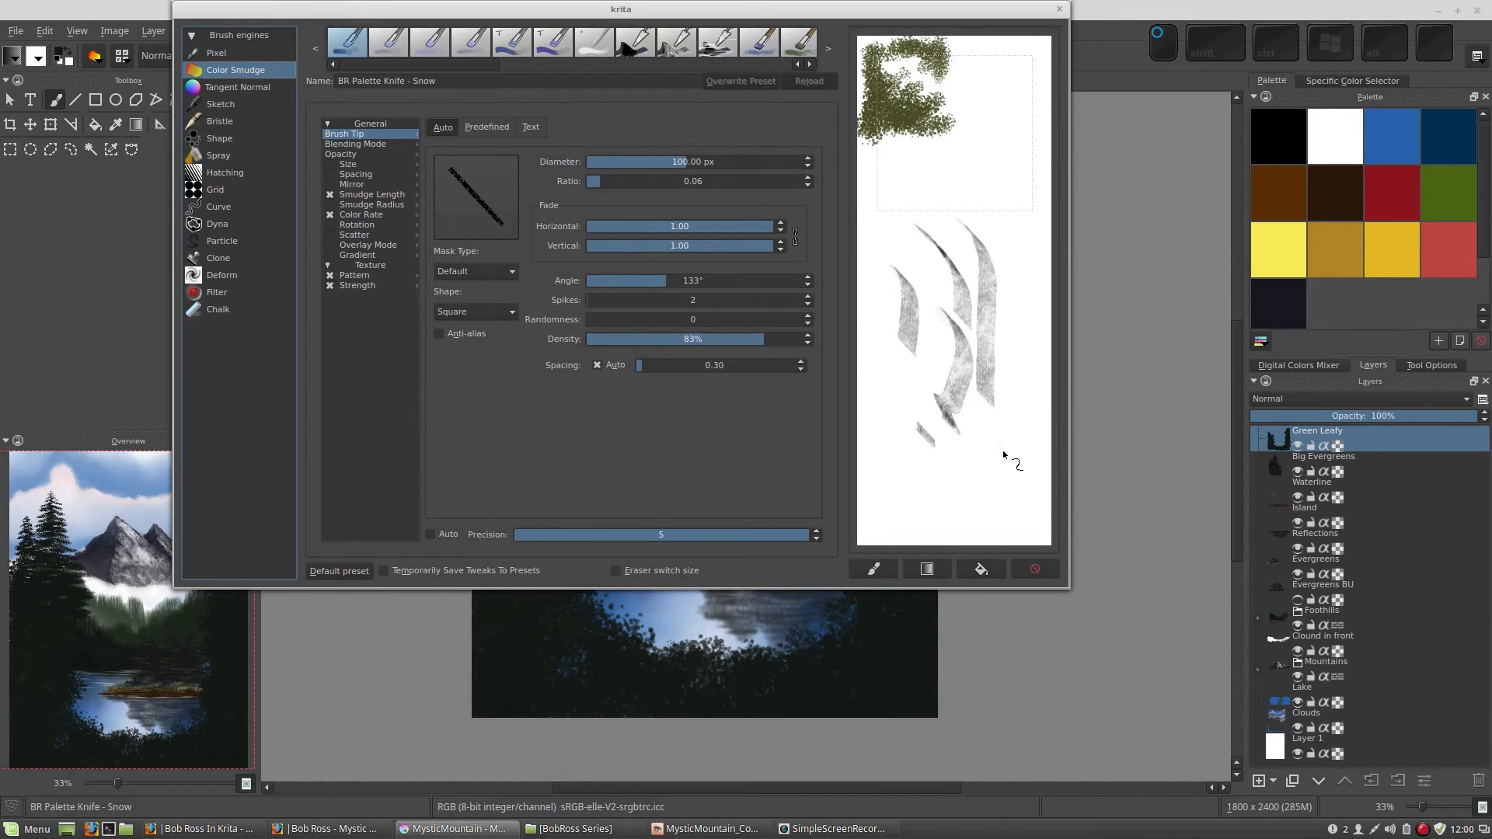
left_click_drag(1001, 450, 907, 449)
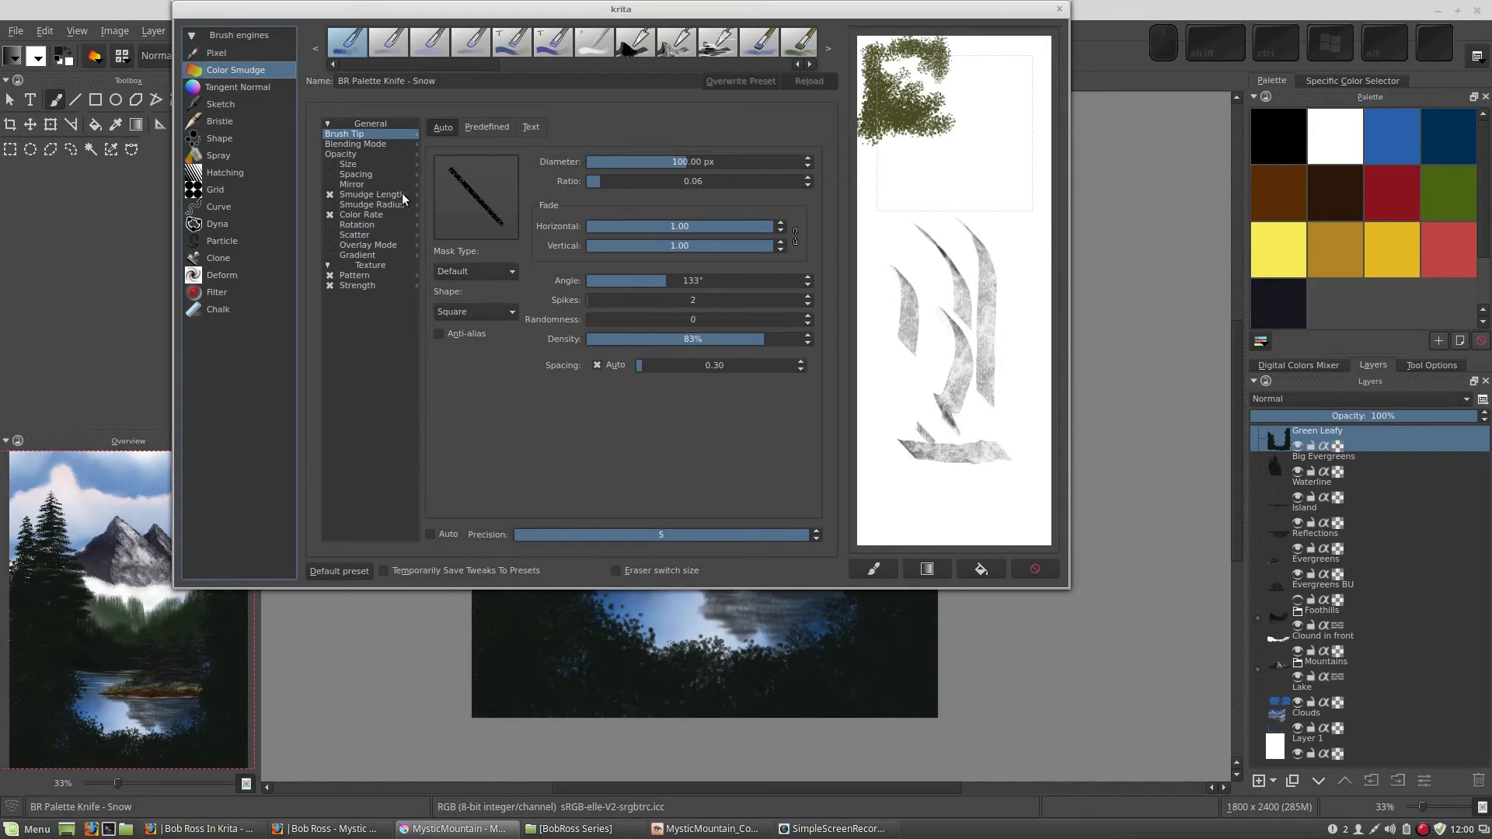
Step: Make the brush rotation follow Drawing angle instead of Tilt direction, and test it with curved strokes on a cleared scratchpad
left_click(355, 225)
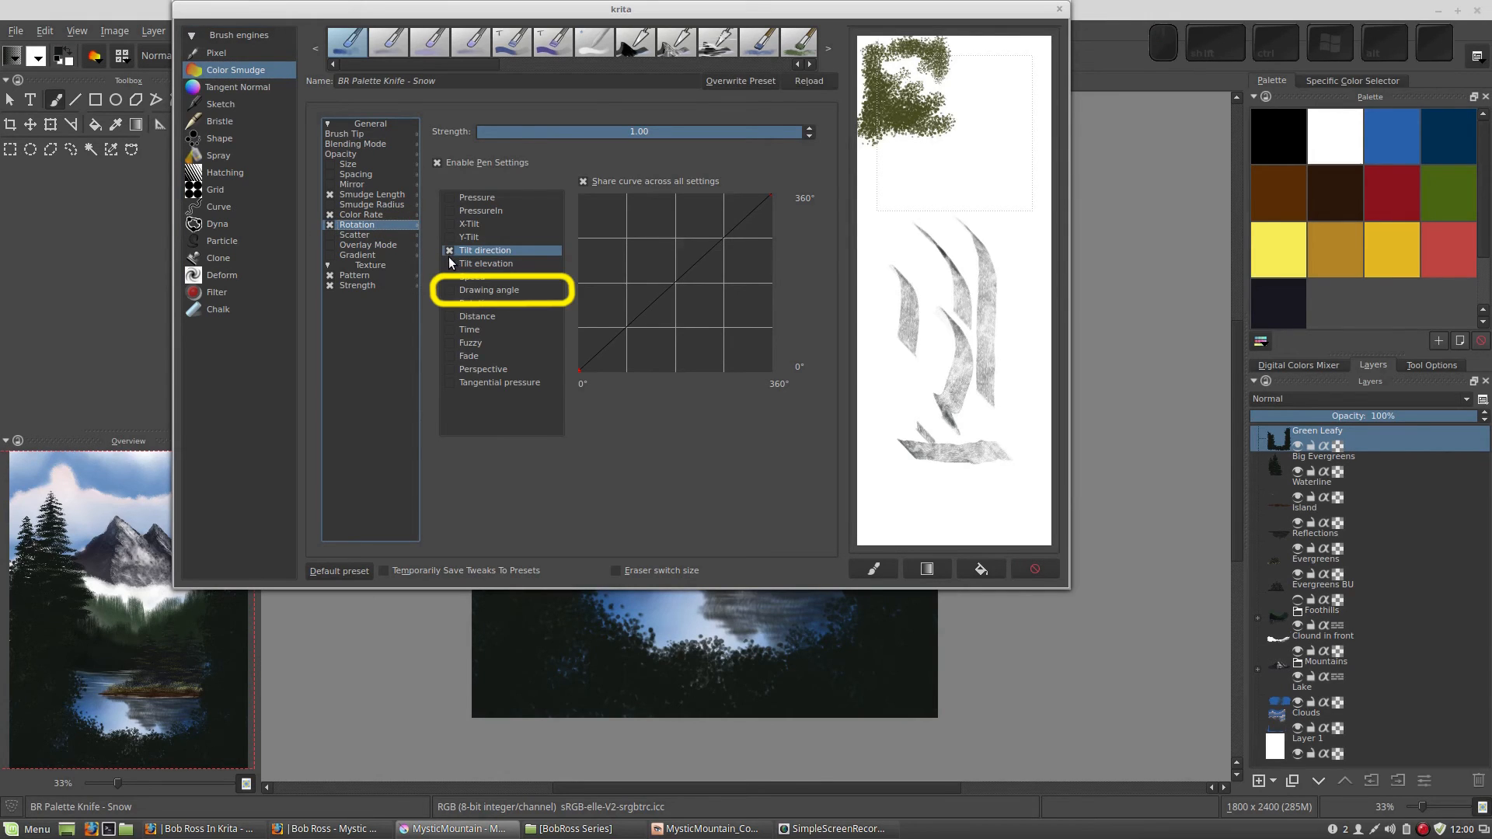
left_click(449, 290)
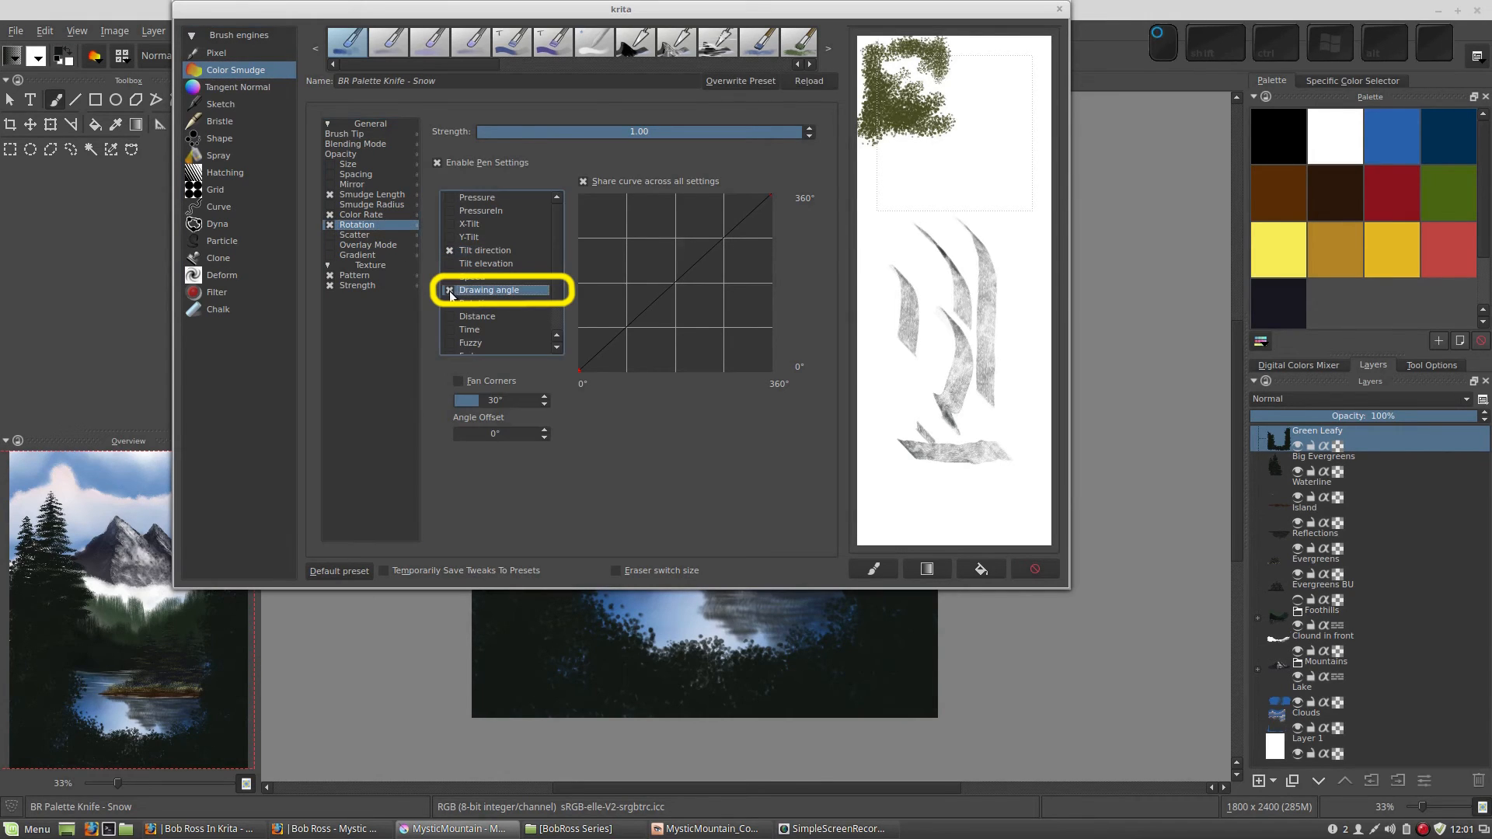
left_click(450, 252)
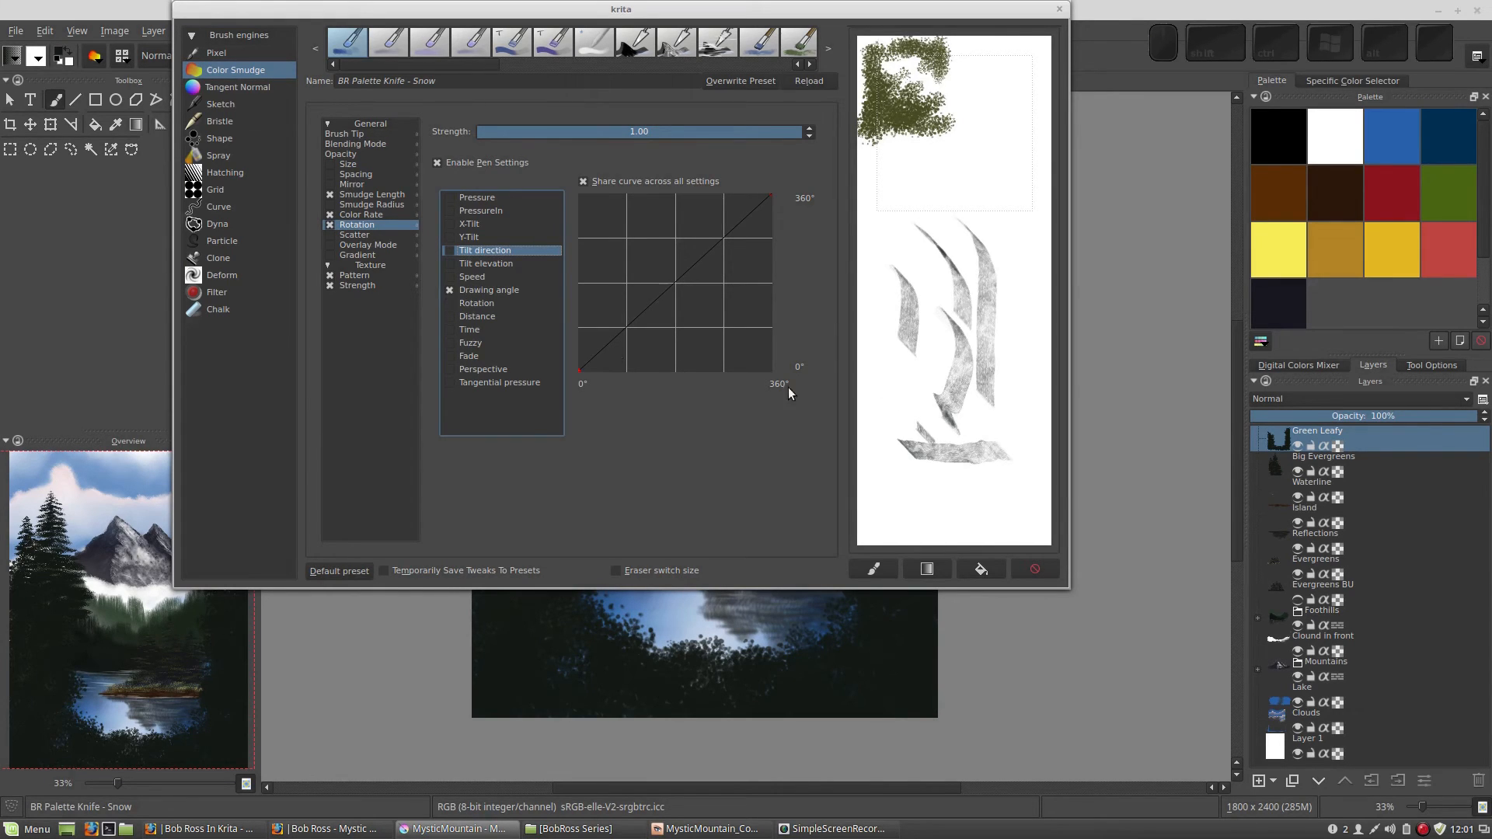
left_click(966, 569)
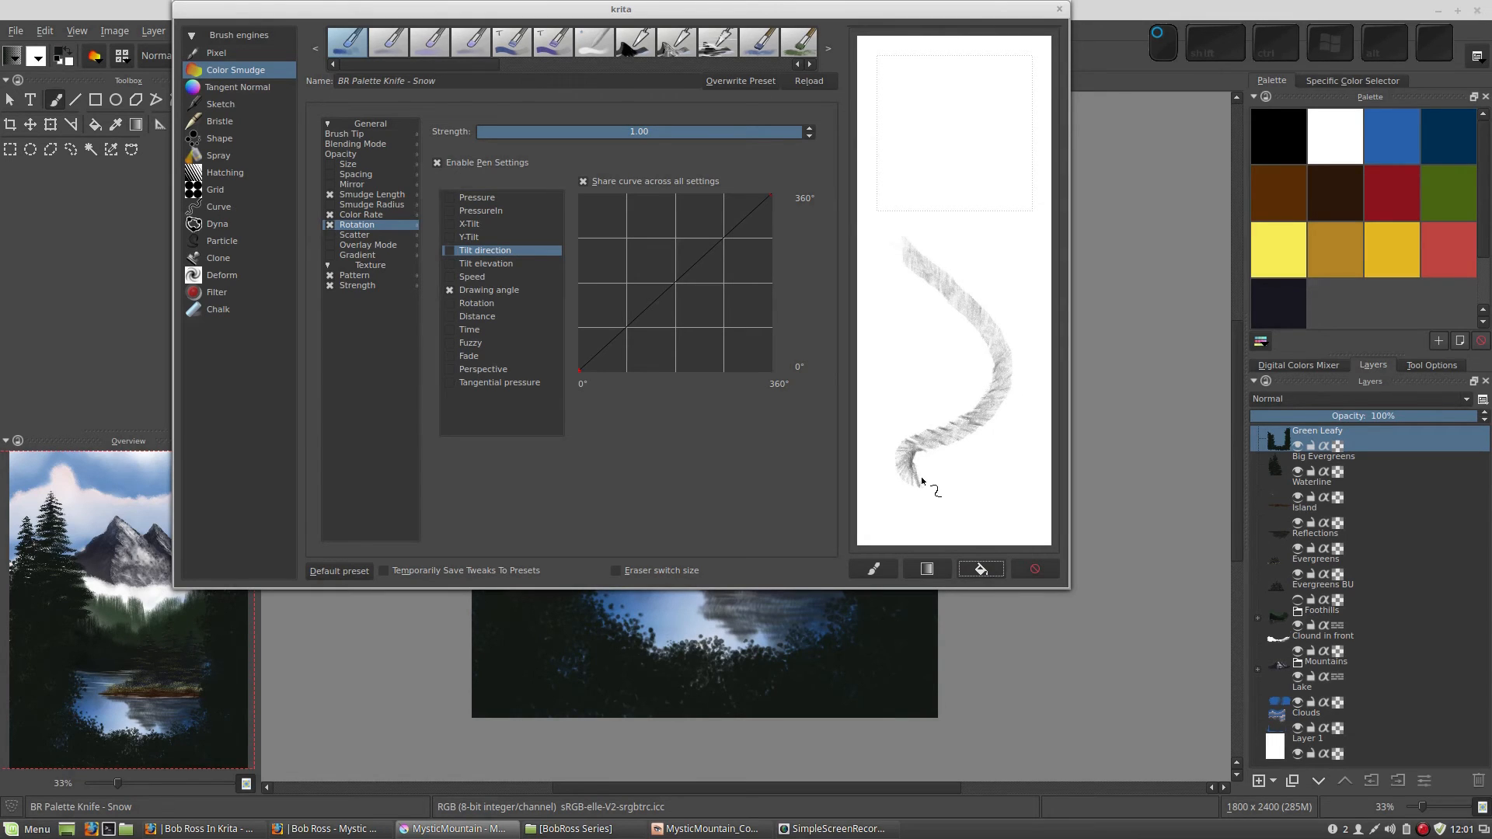
mouse_move(1008, 464)
left_mouse_down()
mouse_move(1022, 401)
mouse_move(1013, 342)
left_mouse_up()
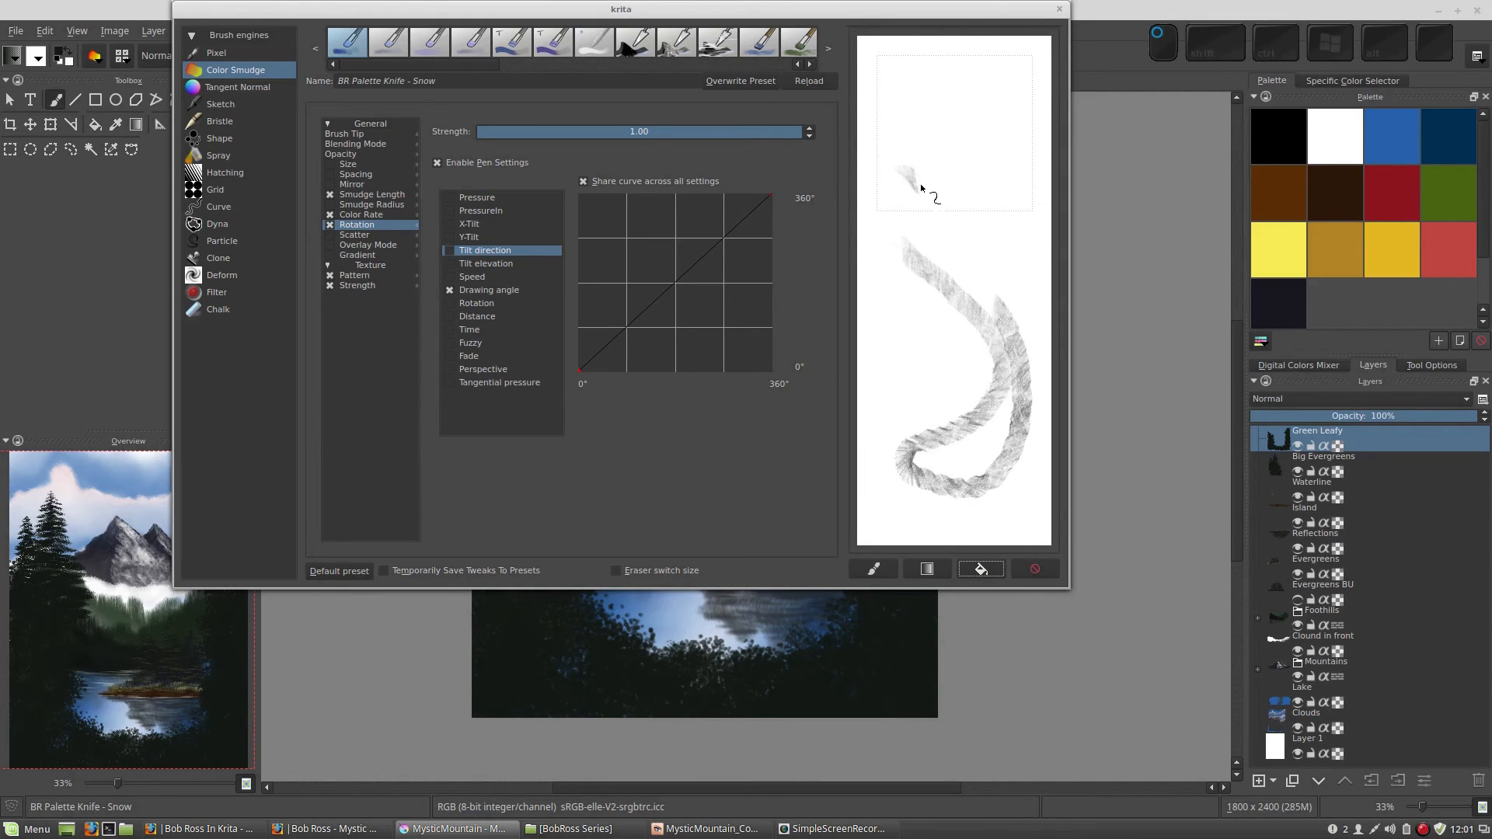
left_click_drag(927, 249, 909, 330)
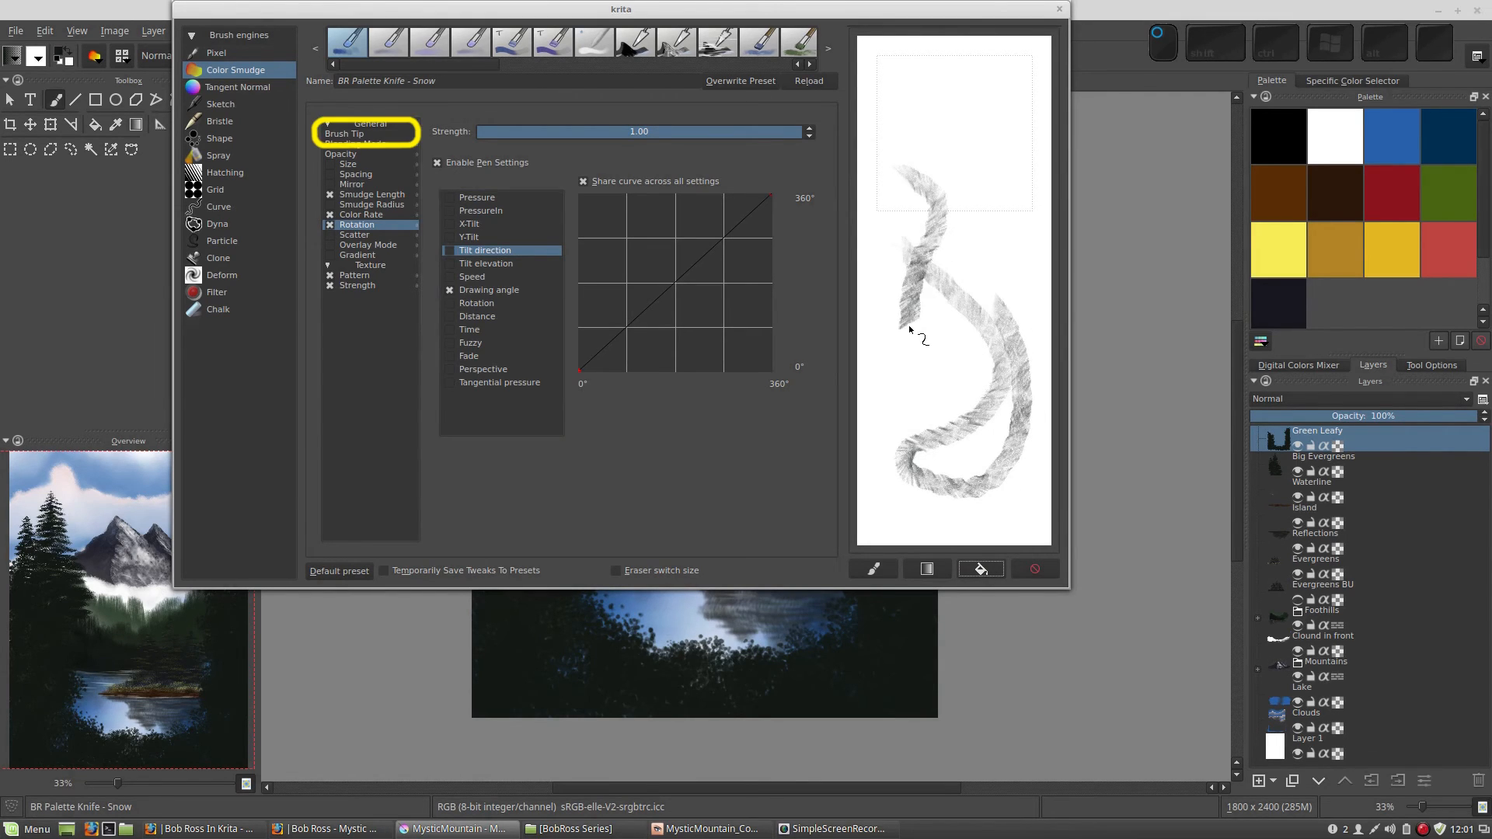
Step: Set the brush tip's angle to 0°, test thin lines in the scratchpad and close the brush editor
left_click(346, 135)
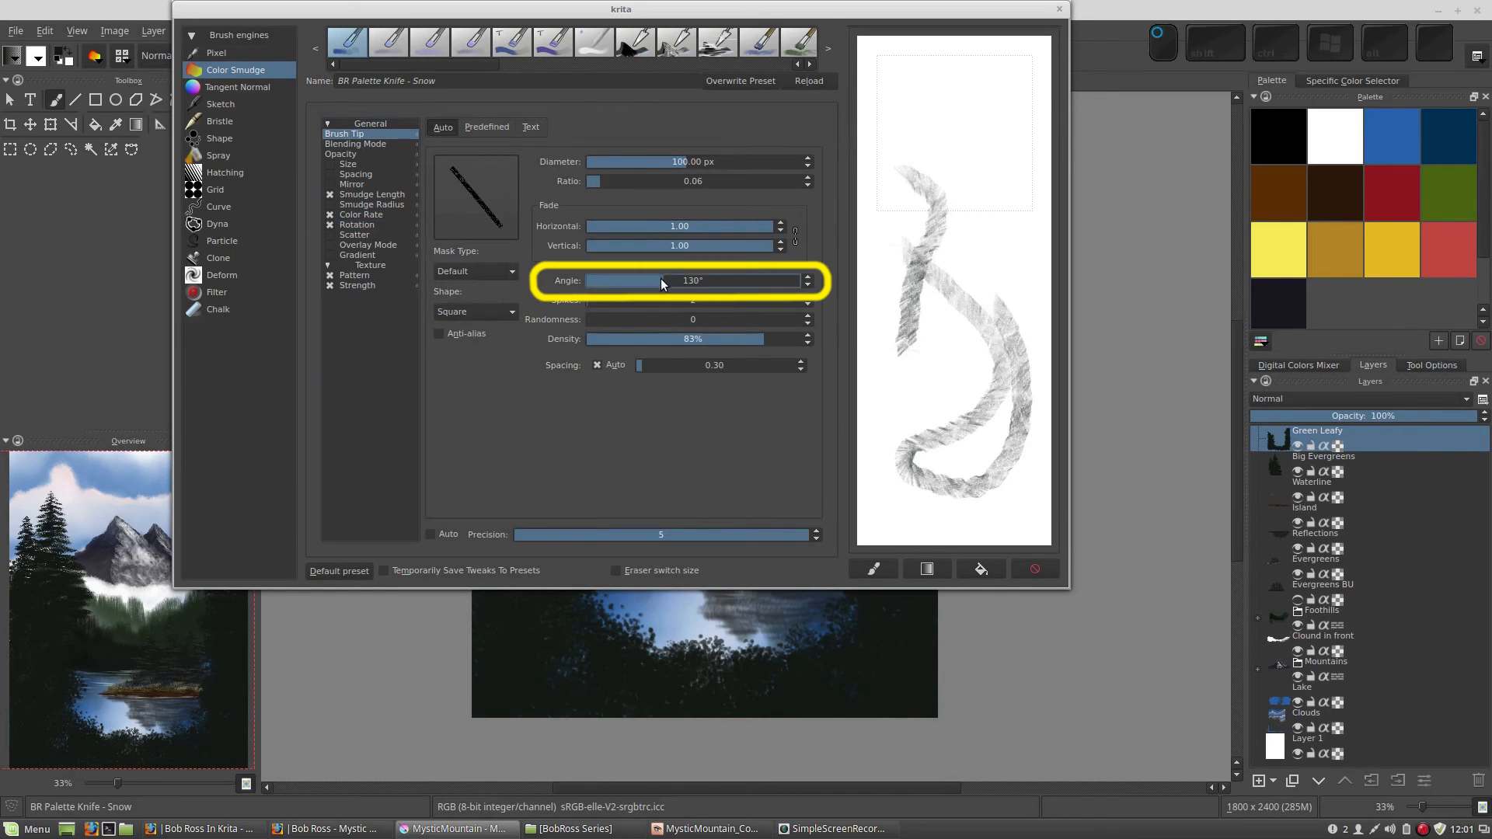
mouse_move(919, 137)
left_mouse_down()
mouse_move(983, 210)
mouse_move(975, 289)
left_mouse_up()
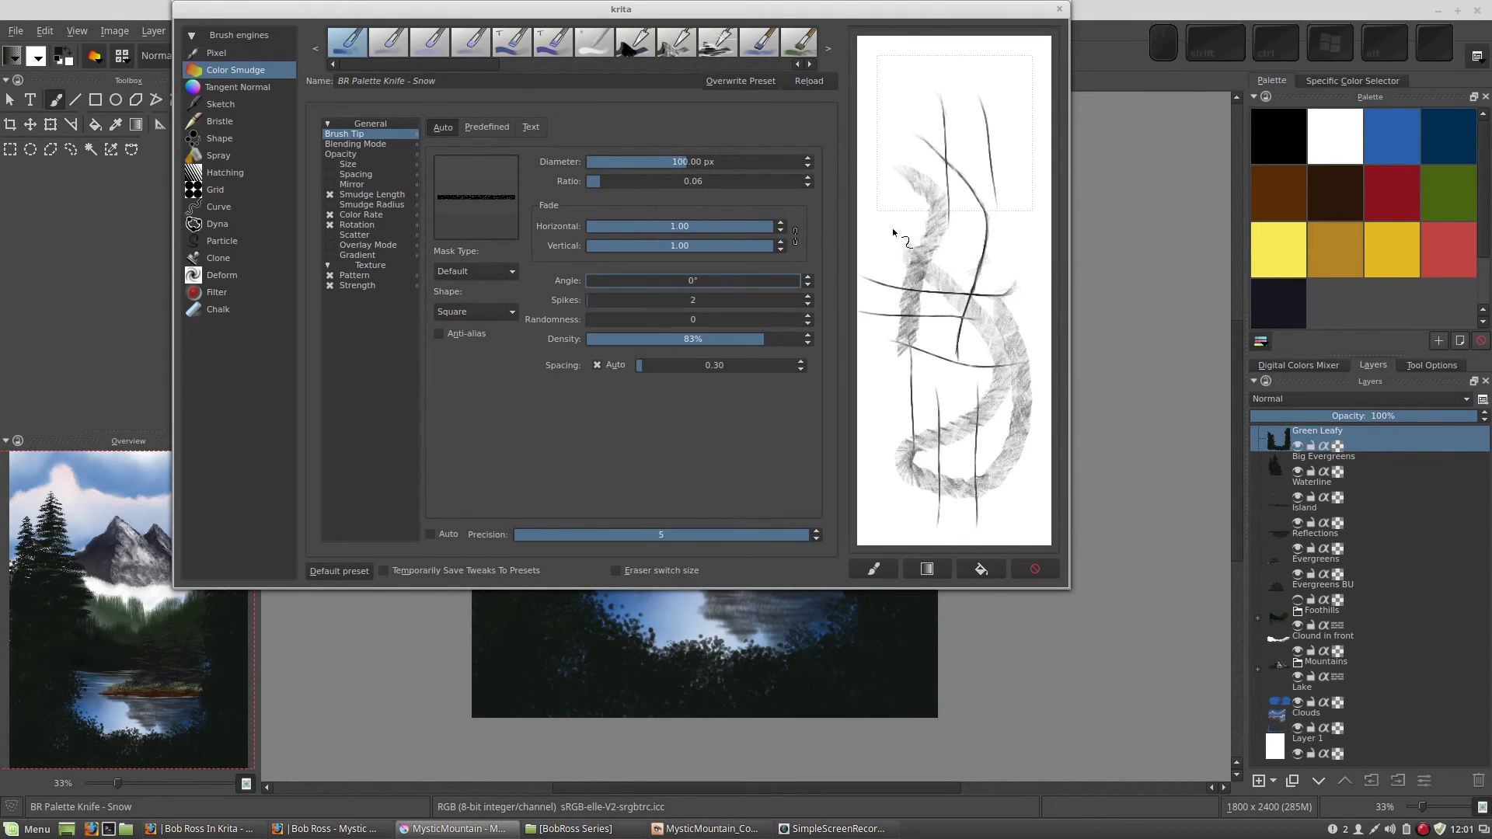
left_click_drag(907, 161, 914, 367)
left_click_drag(901, 216, 887, 380)
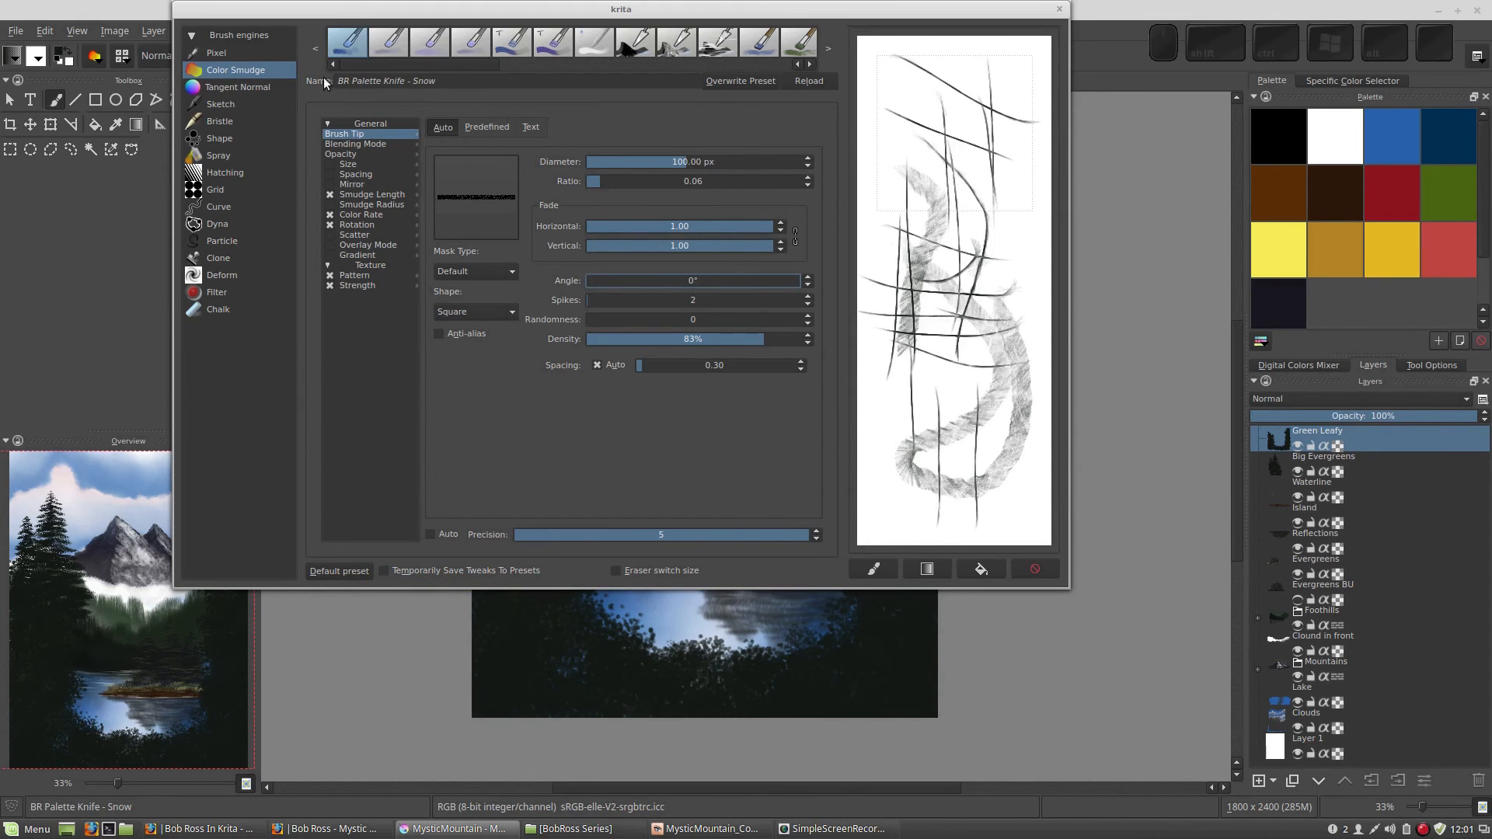
left_click(1059, 9)
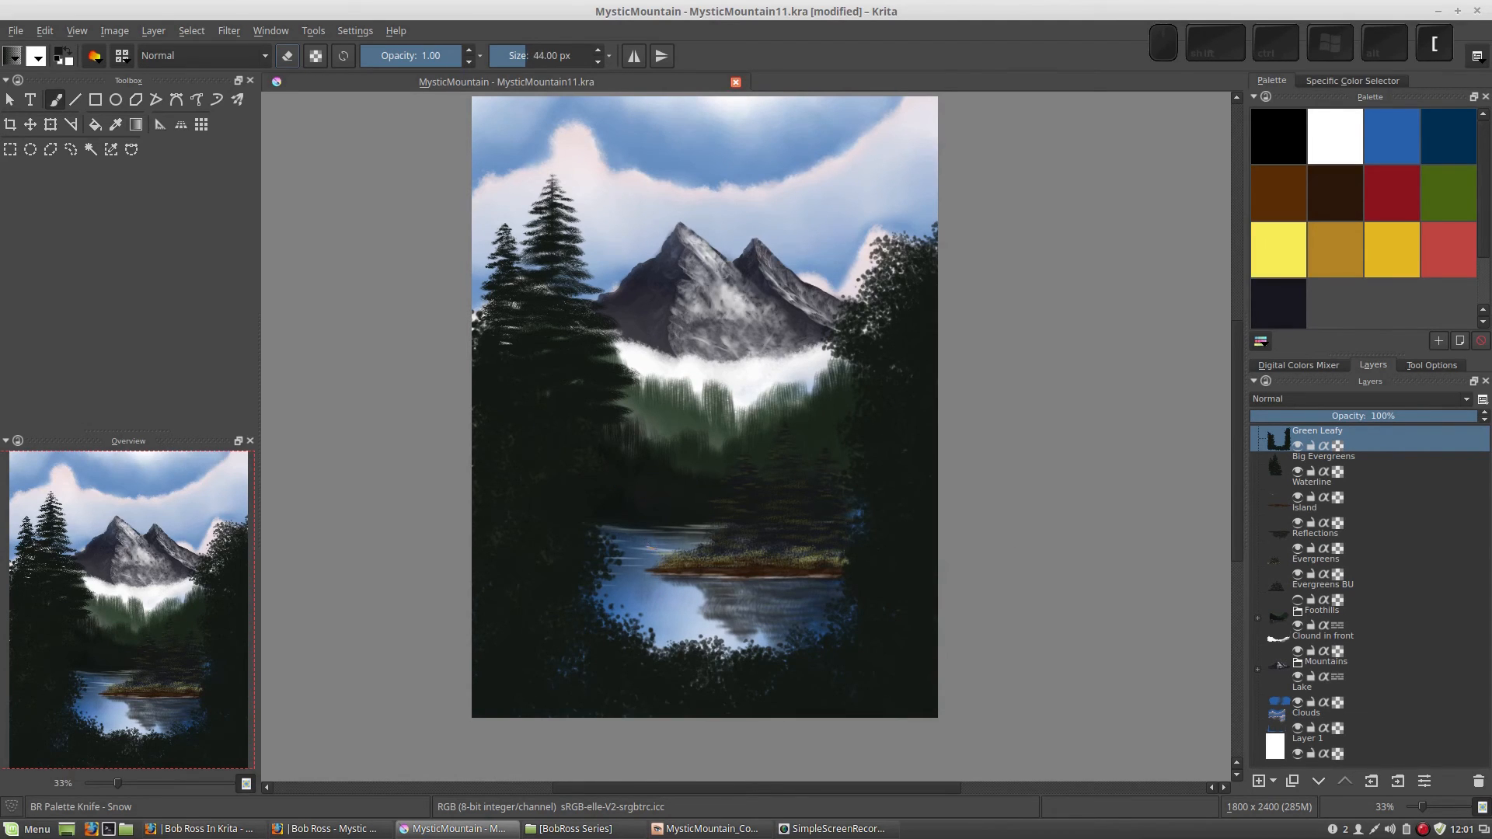
Step: Switch the palette knife brush to erase mode for work on the foreground foliage at the base of the painting
scroll(666, 699, "up", 2)
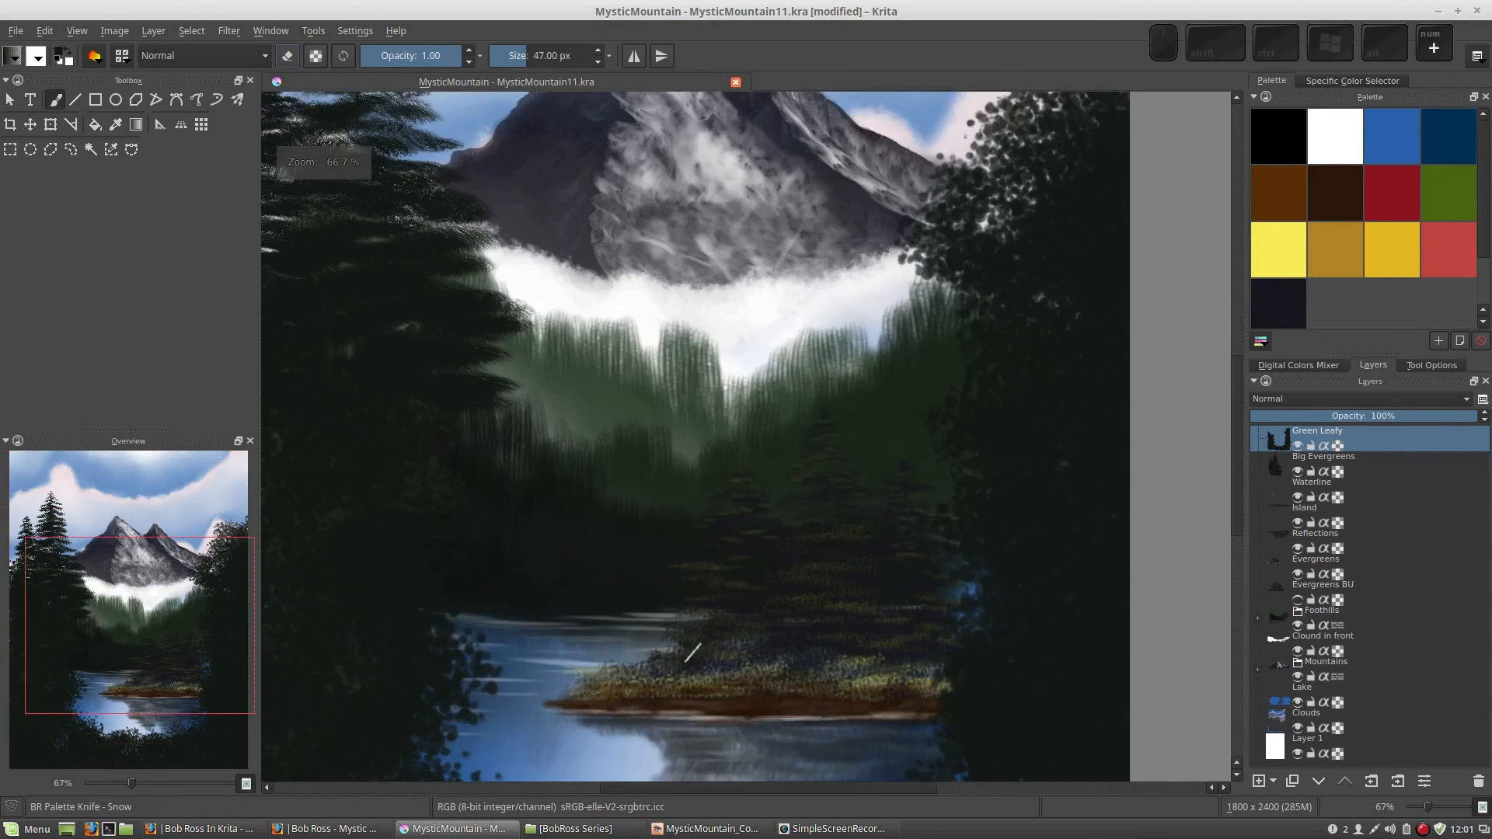
left_click_drag(654, 434, 728, 378)
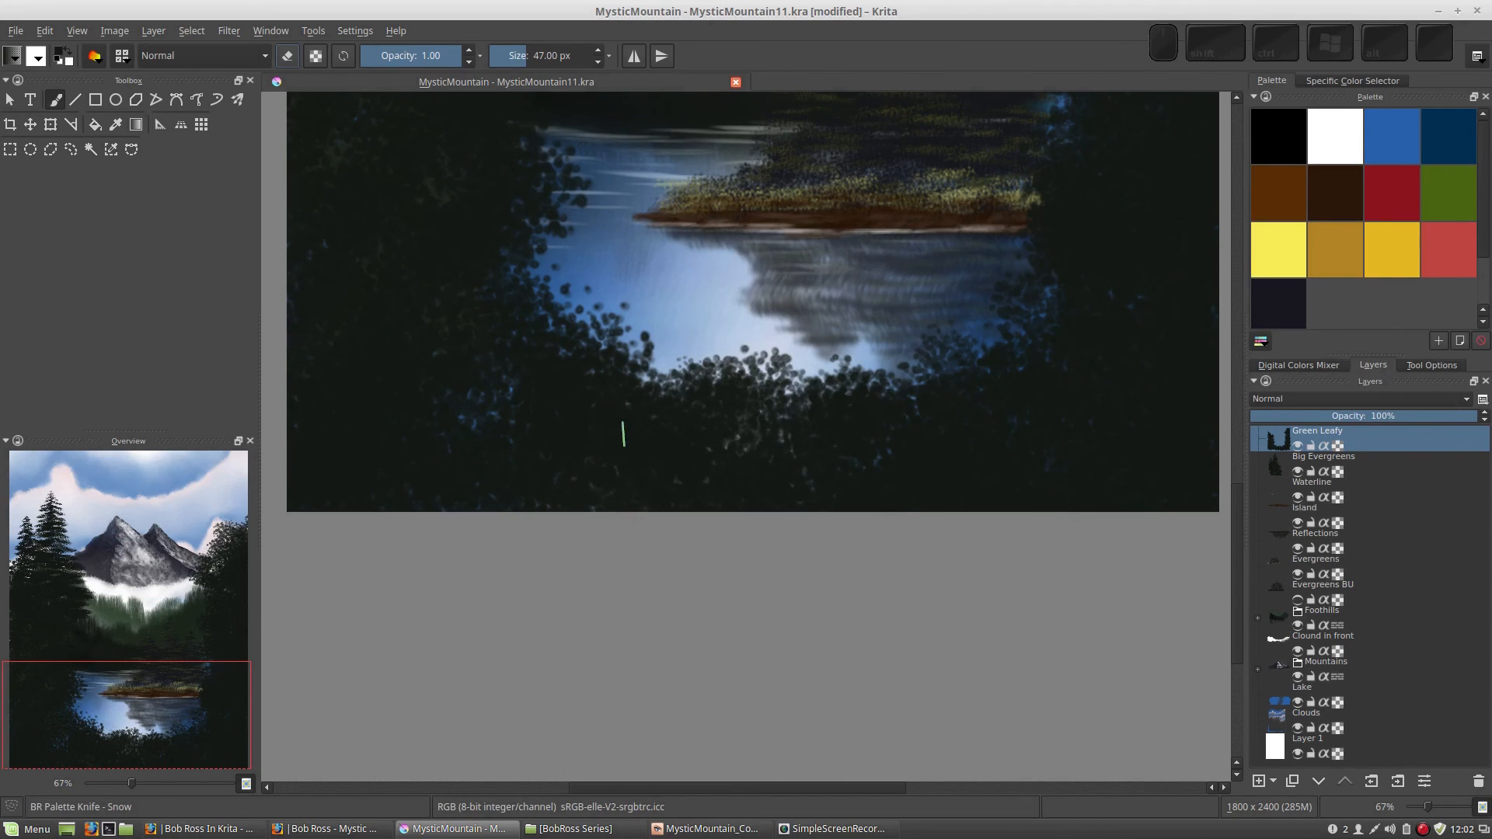
key("e")
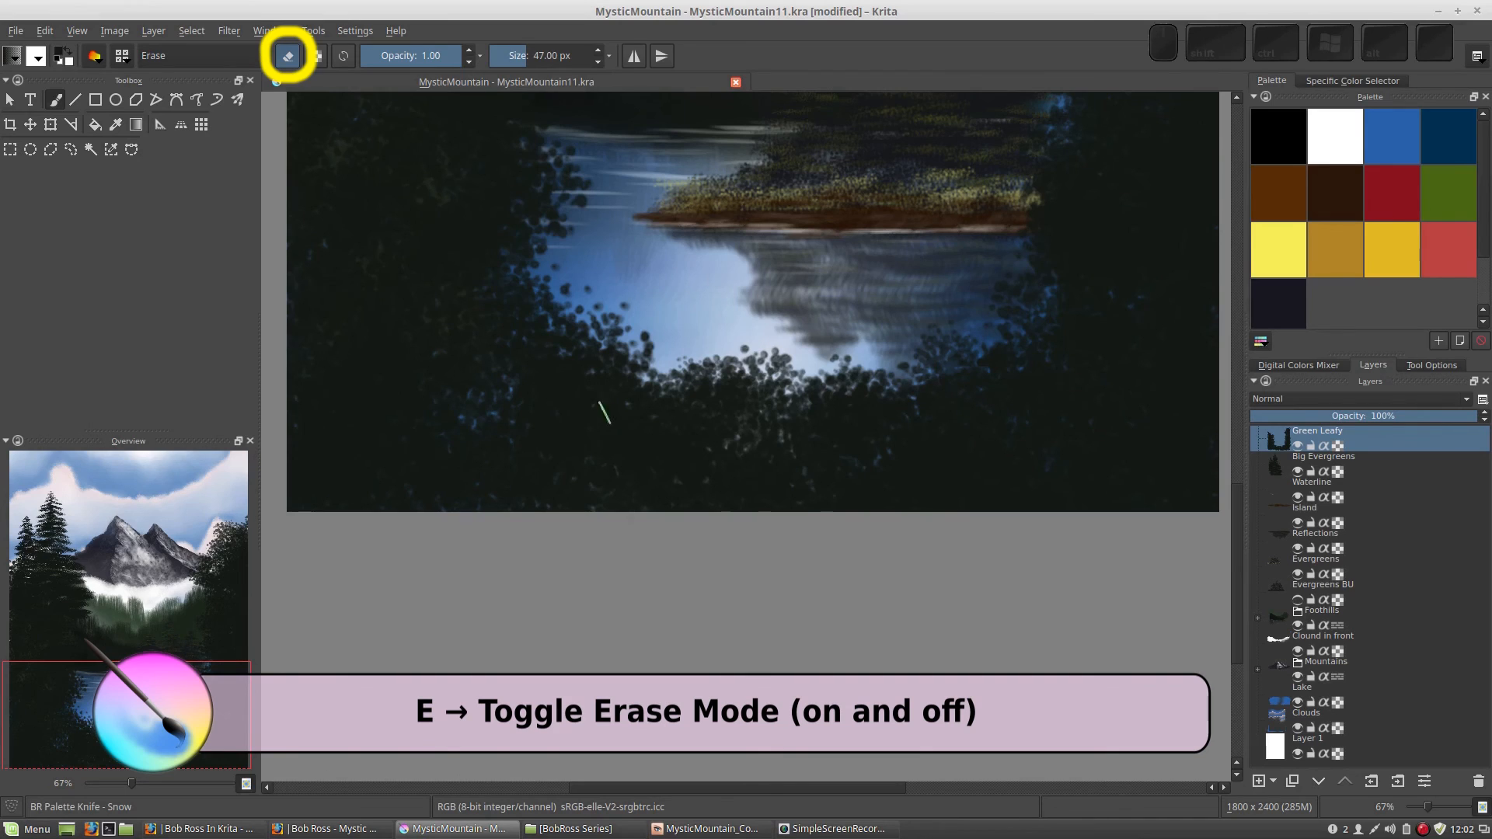
Step: Try scratching thin, slanted grass stems out of the dark foreground foliage below the lake with full-opacity erase strokes
left_click_drag(597, 374, 614, 468)
left_click_drag(653, 400, 642, 475)
left_click_drag(678, 424, 683, 484)
left_click_drag(551, 400, 597, 467)
left_click_drag(629, 401, 610, 466)
mouse_move(655, 404)
left_mouse_down()
mouse_move(656, 447)
mouse_move(708, 457)
left_mouse_up()
left_click_drag(820, 426, 854, 493)
left_click_drag(876, 435, 899, 520)
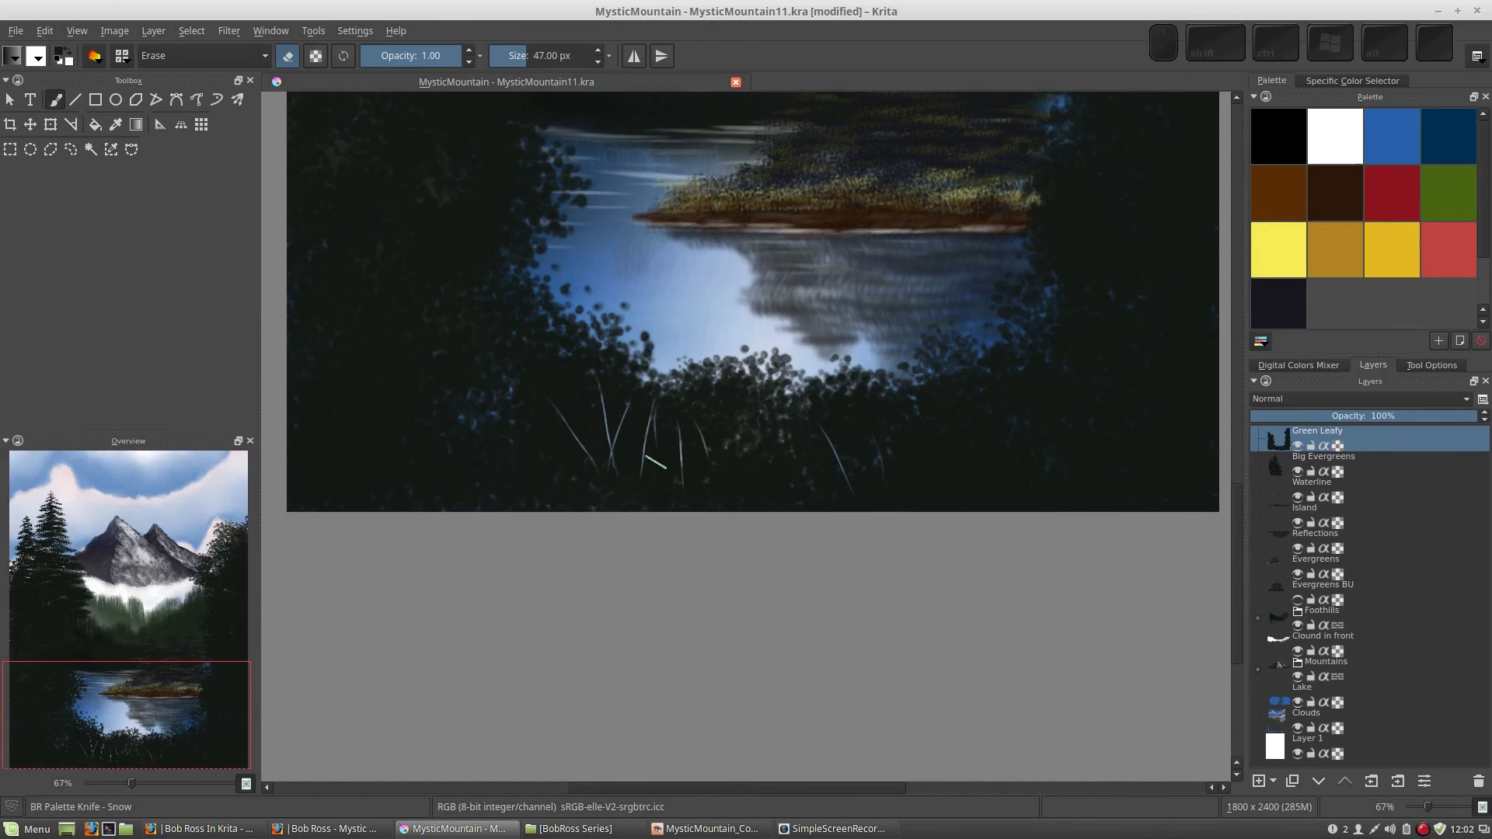
Step: Undo all the trial stem strokes scratched into the foreground foliage
key("ctrl+z")
key("ctrl+z")
key("ctrl+z")
key("ctrl+z")
key("ctrl+z")
key("ctrl+z")
key("ctrl+z")
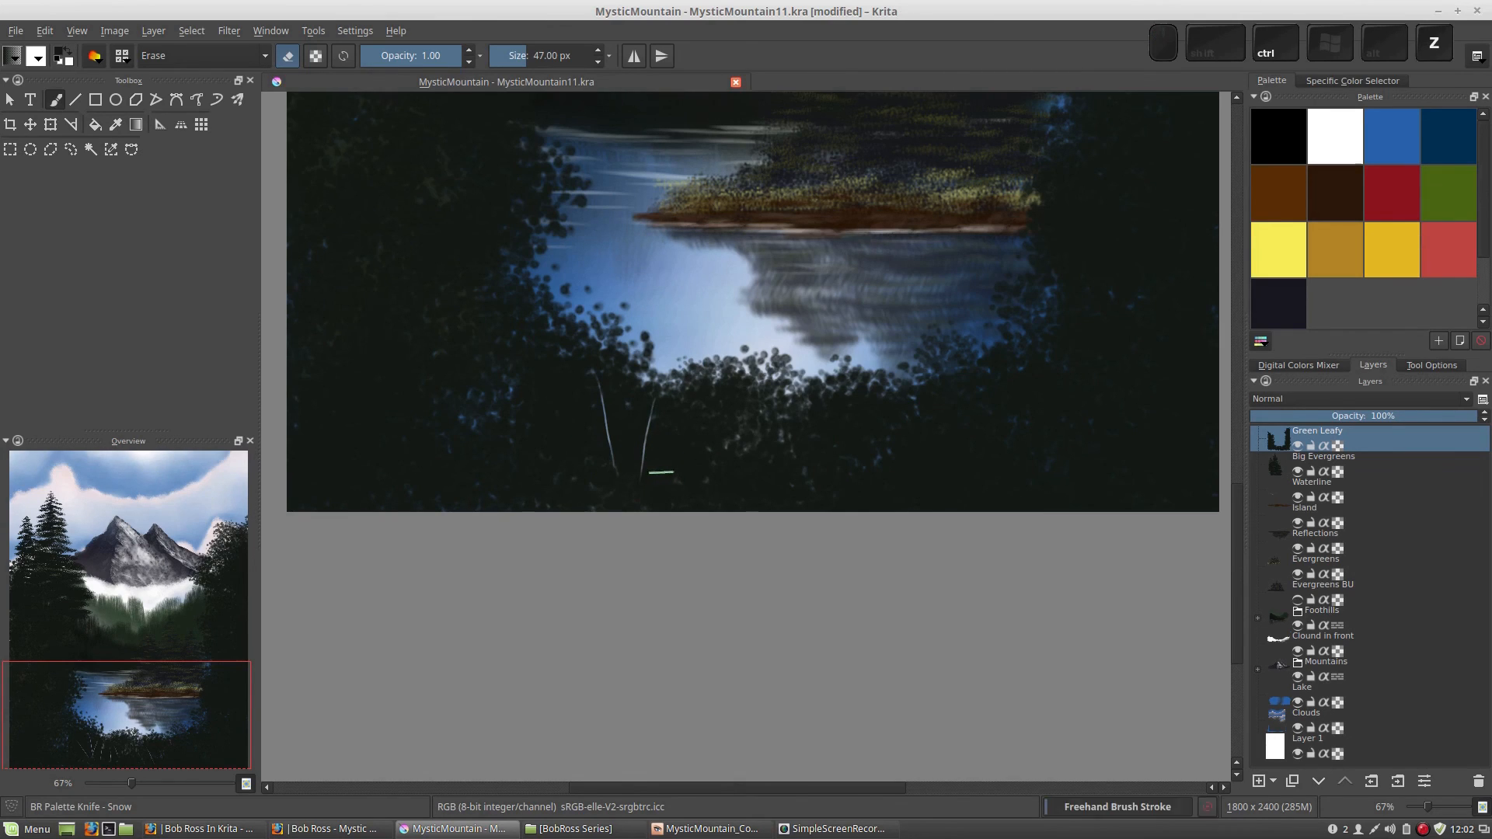
key("ctrl+z")
key("ctrl+z")
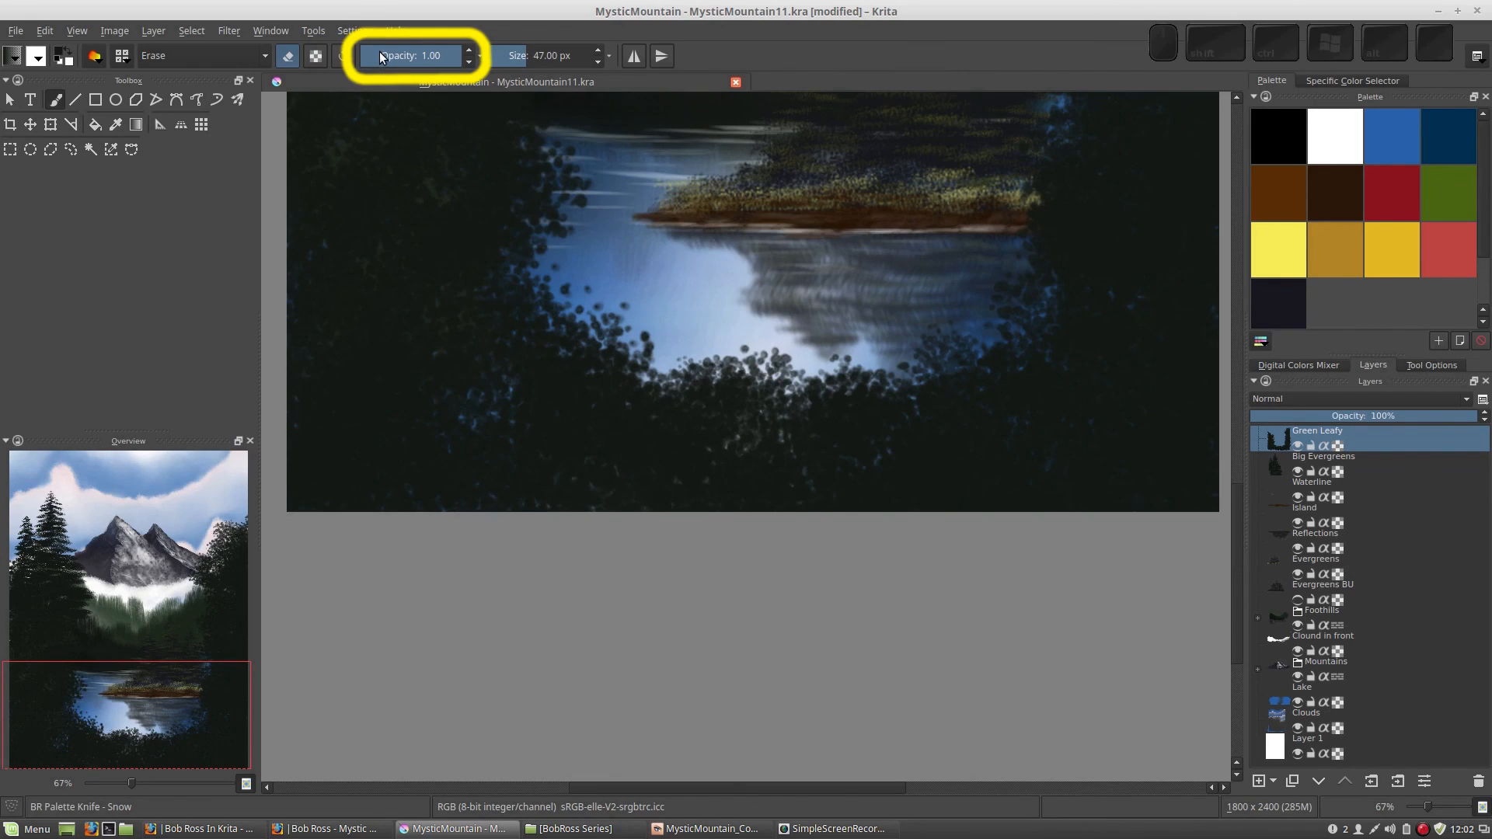
Step: Lower the erasing palette knife's opacity to 0.50 and leave its size at 47 px
key("o")
key("o")
key("o")
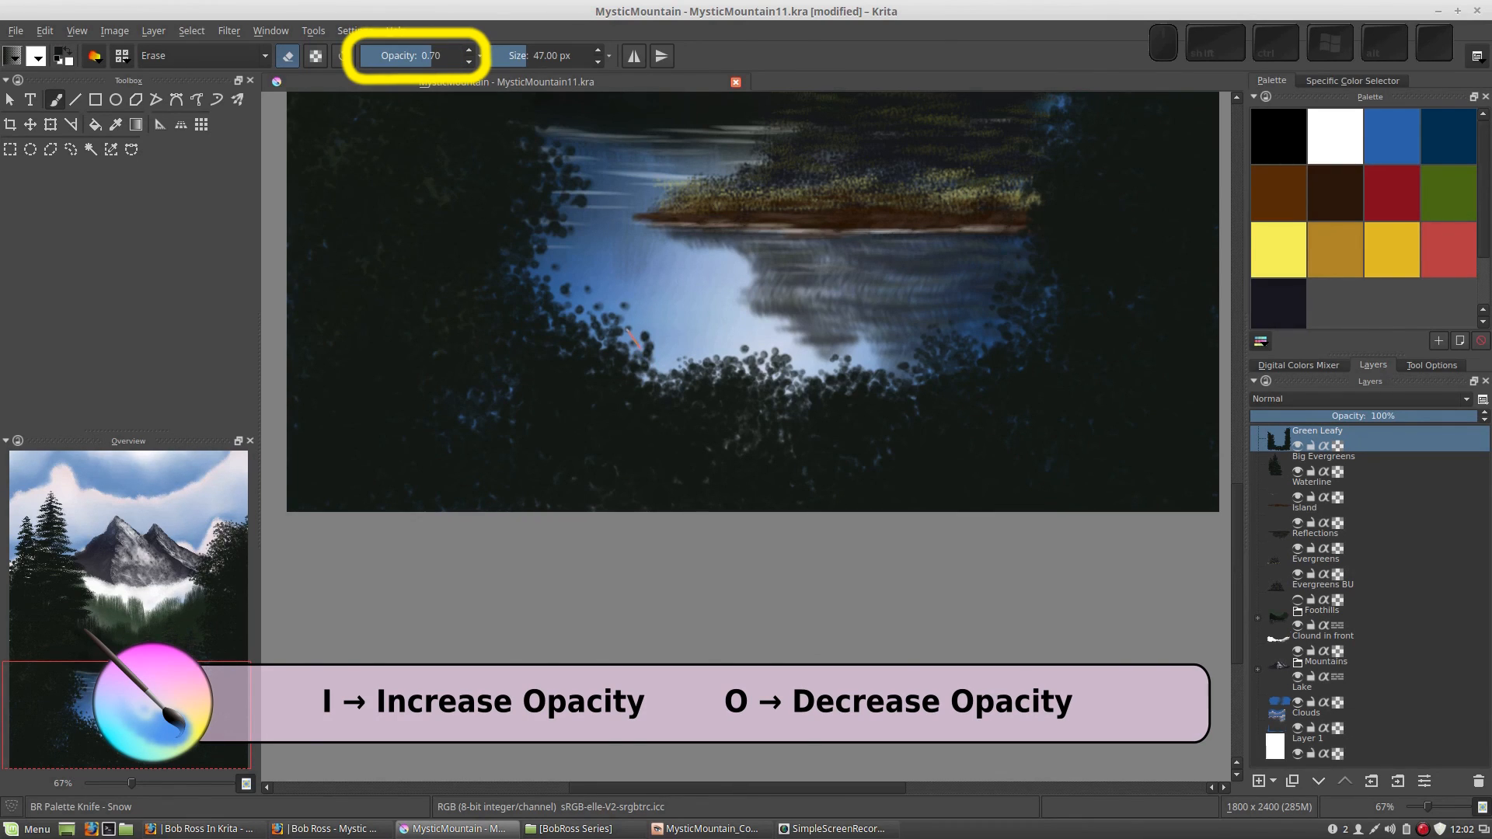
key("i")
key("o")
key("o")
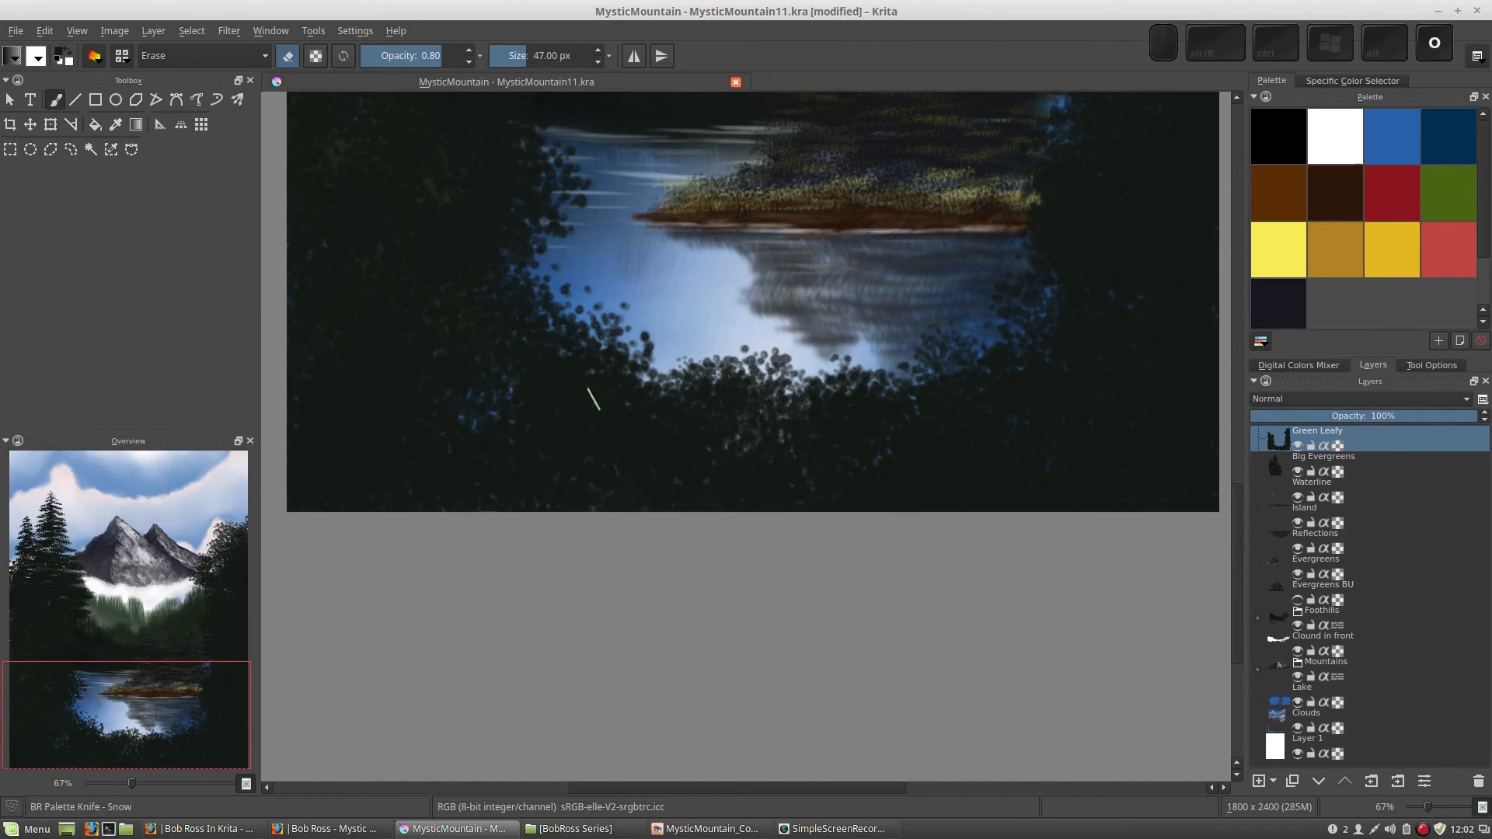
key("bracketleft")
key("bracketleft")
key("bracketright")
key("bracketright")
key("i")
key("i")
key("i")
Step: Scratch faint, thin stems and twigs out of the dark foliage along the foreground and both sides of the lake
mouse_move(637, 394)
left_mouse_down()
mouse_move(603, 417)
mouse_move(600, 381)
mouse_move(634, 498)
mouse_move(641, 398)
mouse_move(630, 484)
mouse_move(576, 374)
mouse_move(622, 456)
mouse_move(659, 397)
left_mouse_up()
mouse_move(1115, 313)
left_mouse_down()
mouse_move(1114, 410)
mouse_move(1047, 384)
mouse_move(1077, 462)
mouse_move(1112, 387)
left_mouse_up()
left_click_drag(971, 420, 1014, 453)
left_click_drag(808, 405, 827, 444)
left_click_drag(1140, 230, 1184, 404)
left_click_drag(369, 362, 389, 421)
right_click(844, 346)
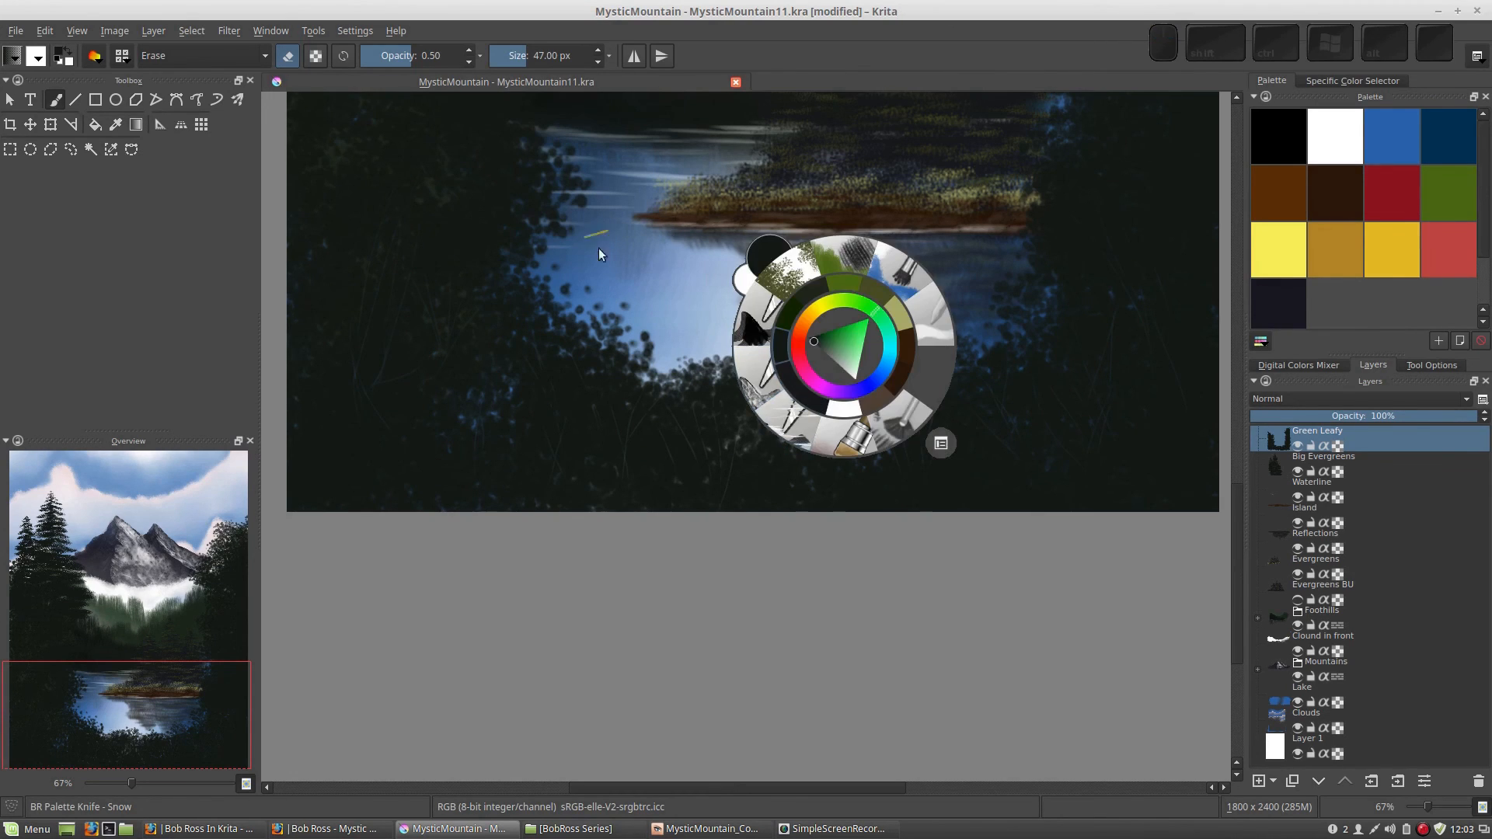
left_click(600, 251)
left_click_drag(755, 272, 731, 380)
key("minus")
key("minus")
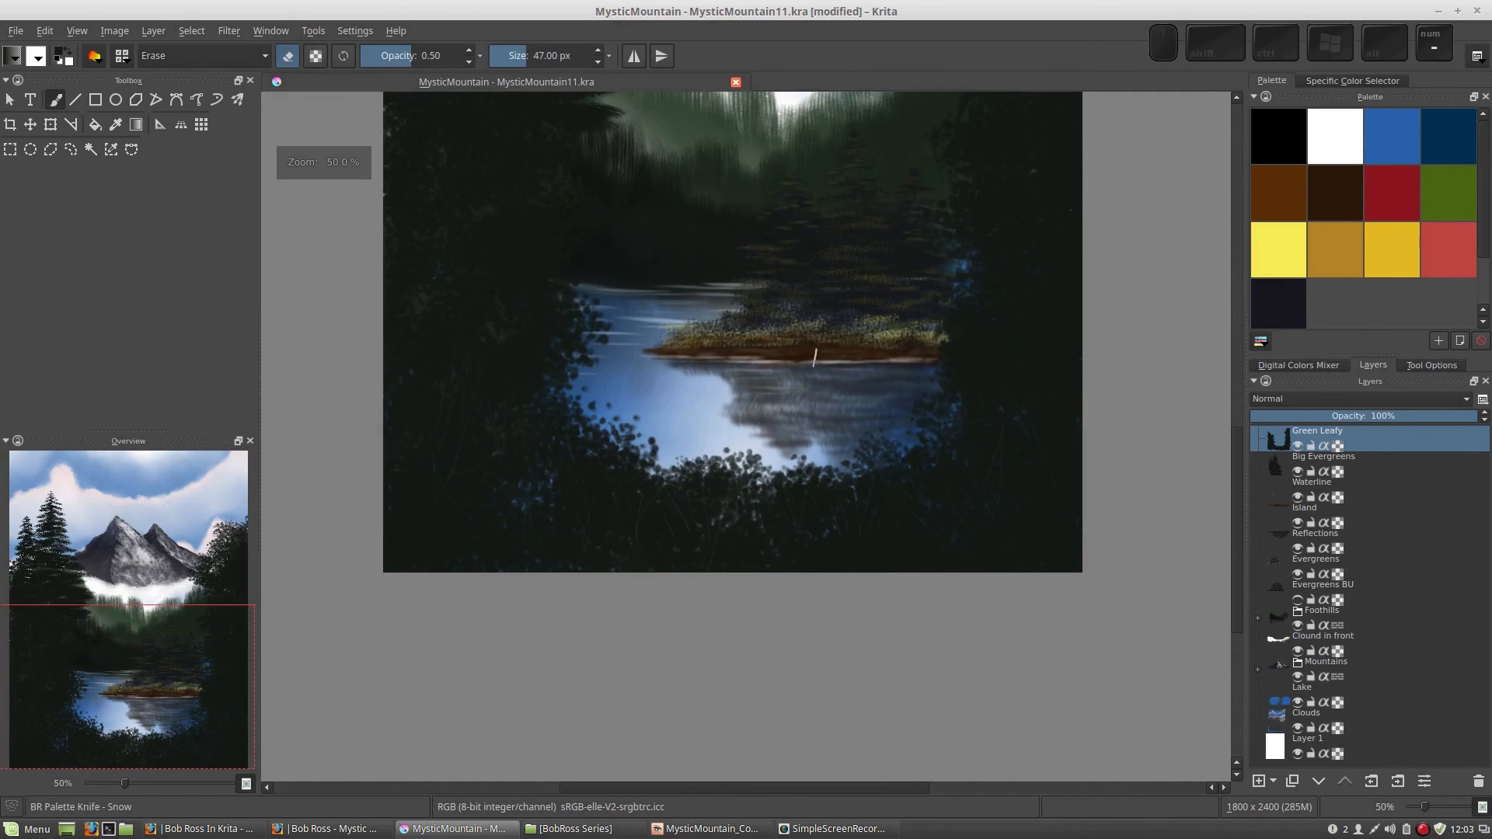
mouse_move(800, 323)
left_mouse_down()
mouse_move(787, 476)
mouse_move(779, 465)
left_mouse_up()
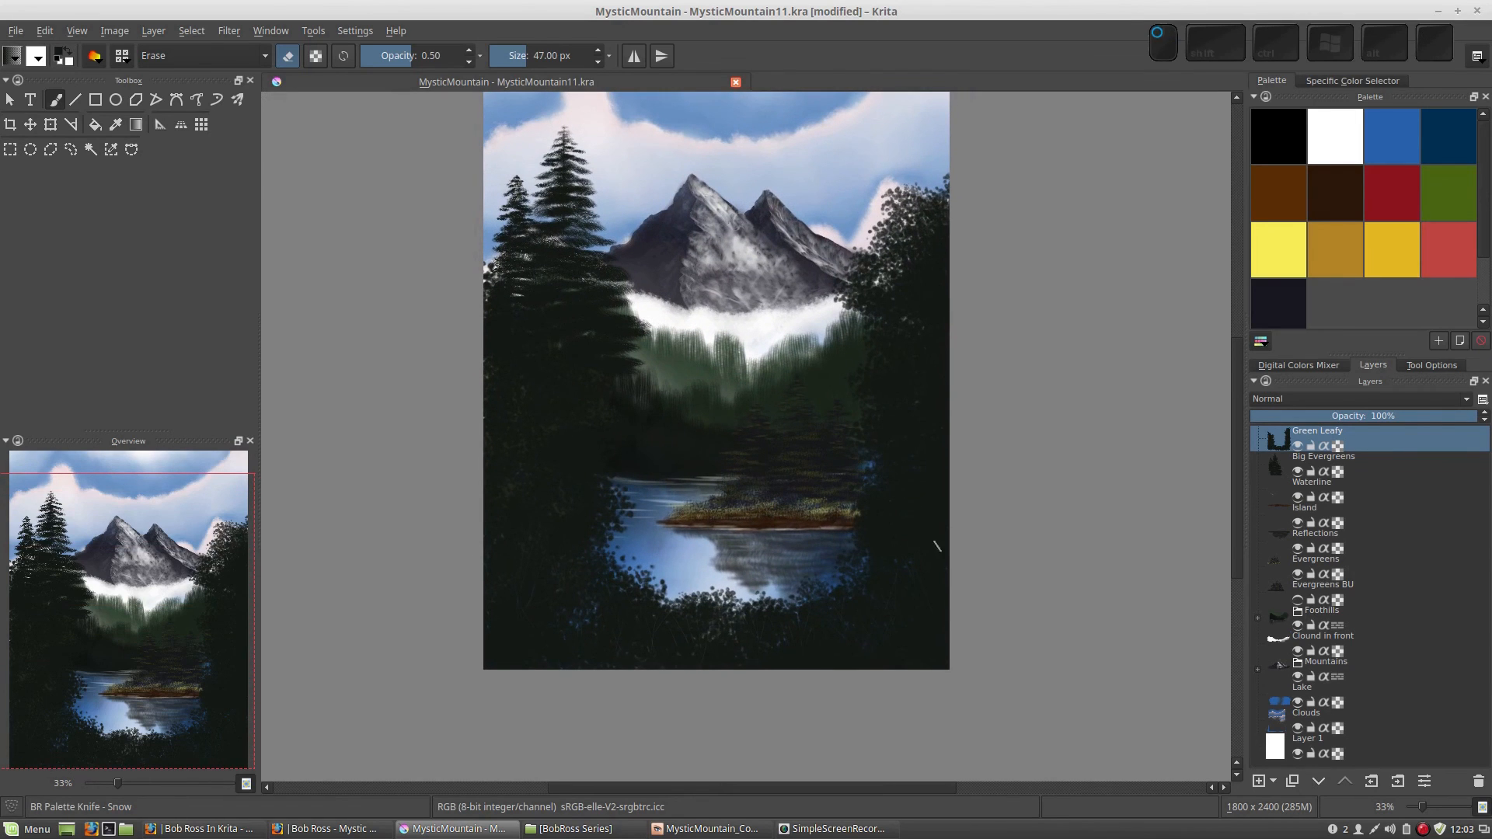